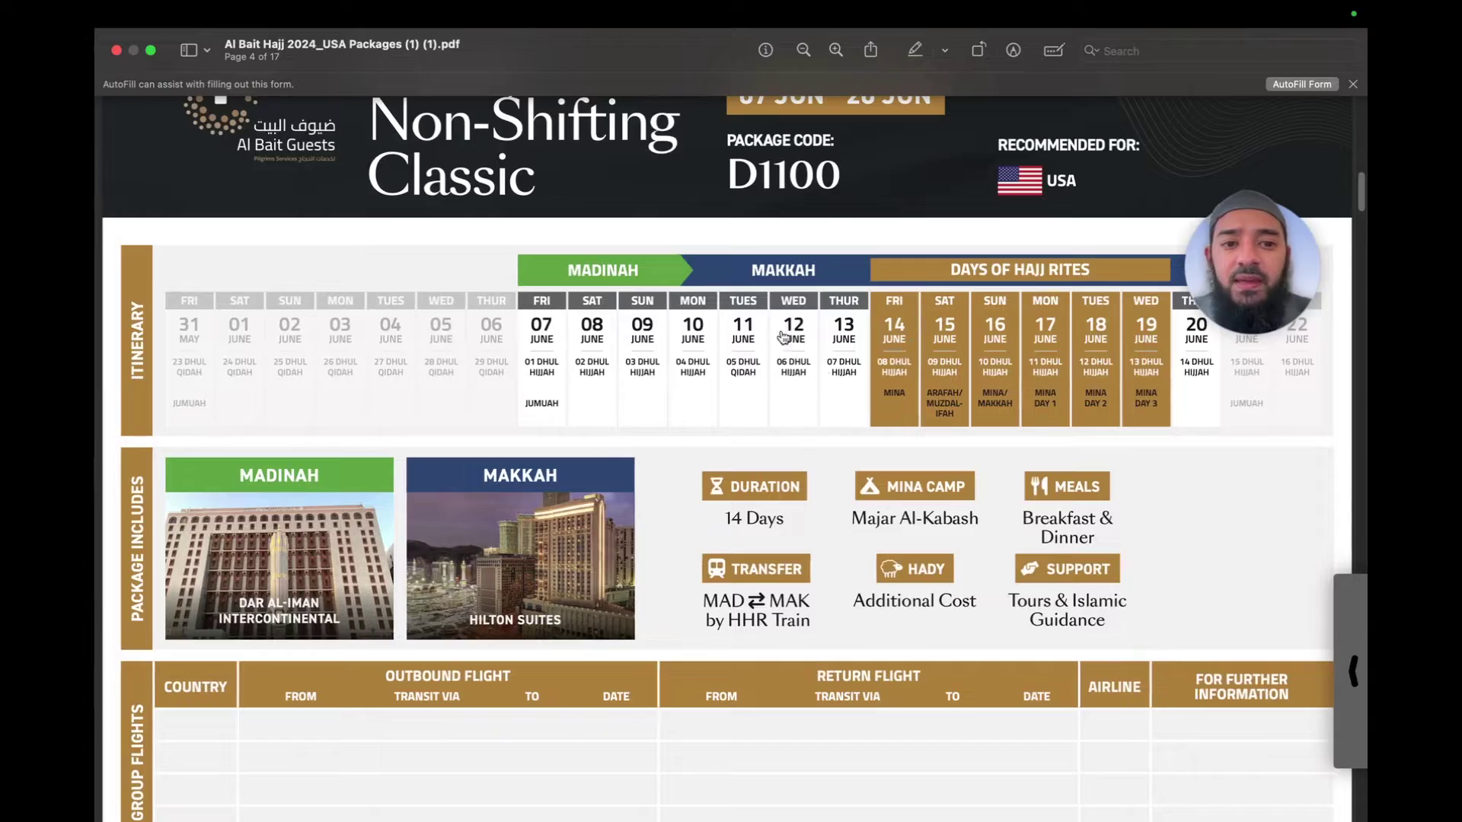
Review the luxury package pages in the Al Bait Hajj 2024 USA packages PDF, including dates, hotels and package codes.
scroll(514, 282, "up", 15)
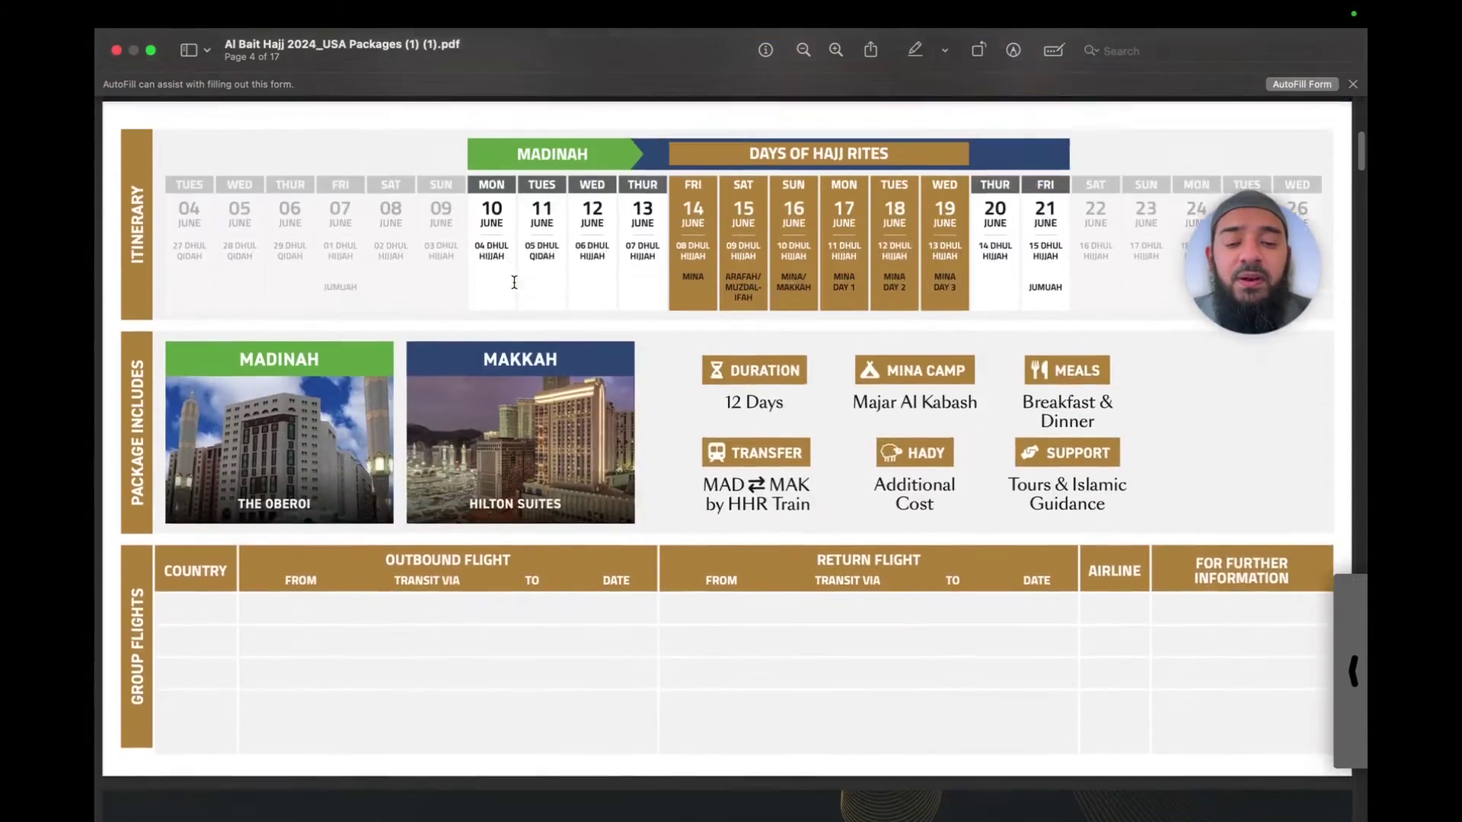
scroll(513, 282, "up", 15)
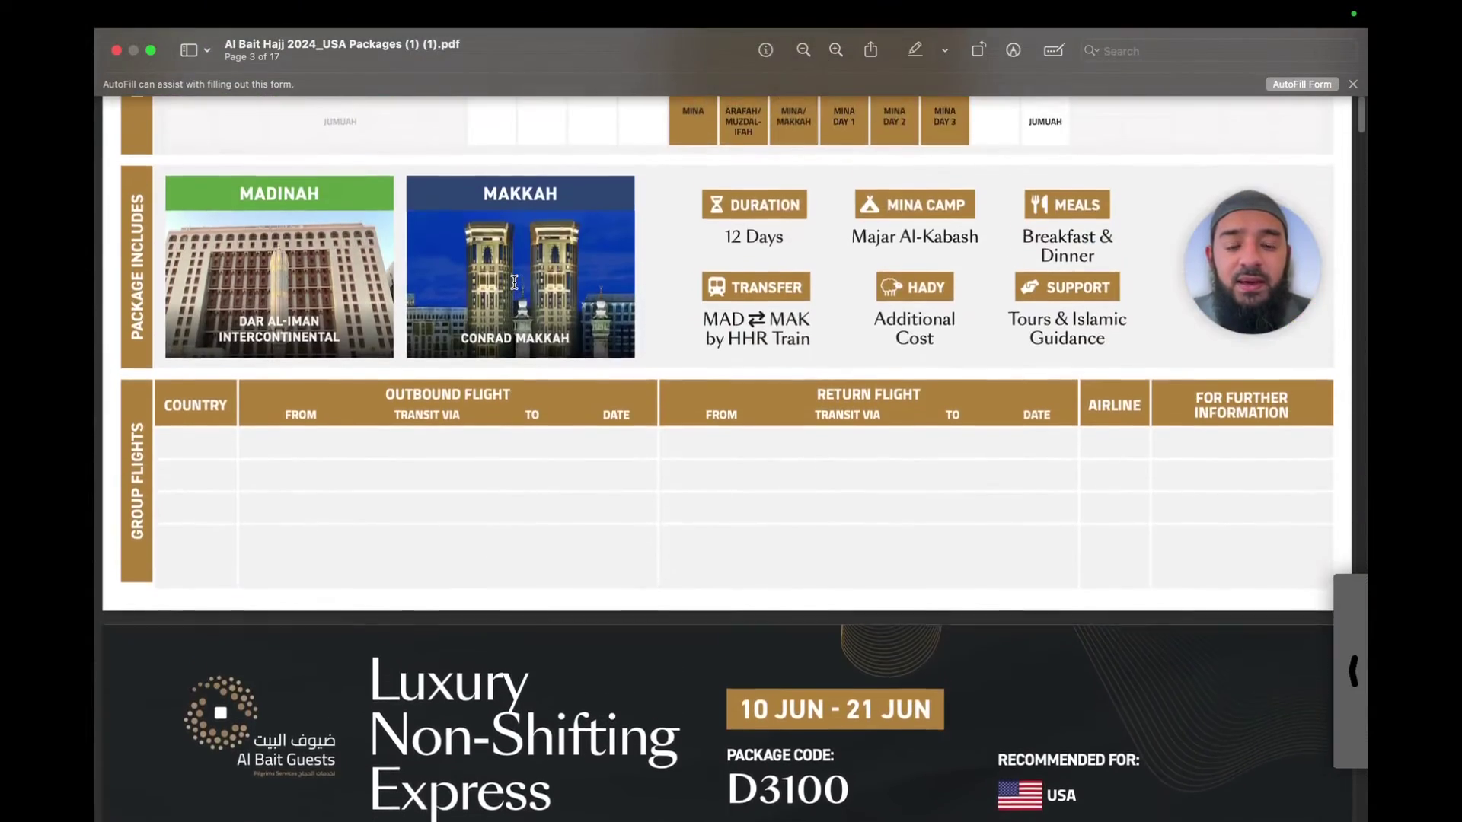
scroll(514, 282, "up", 2)
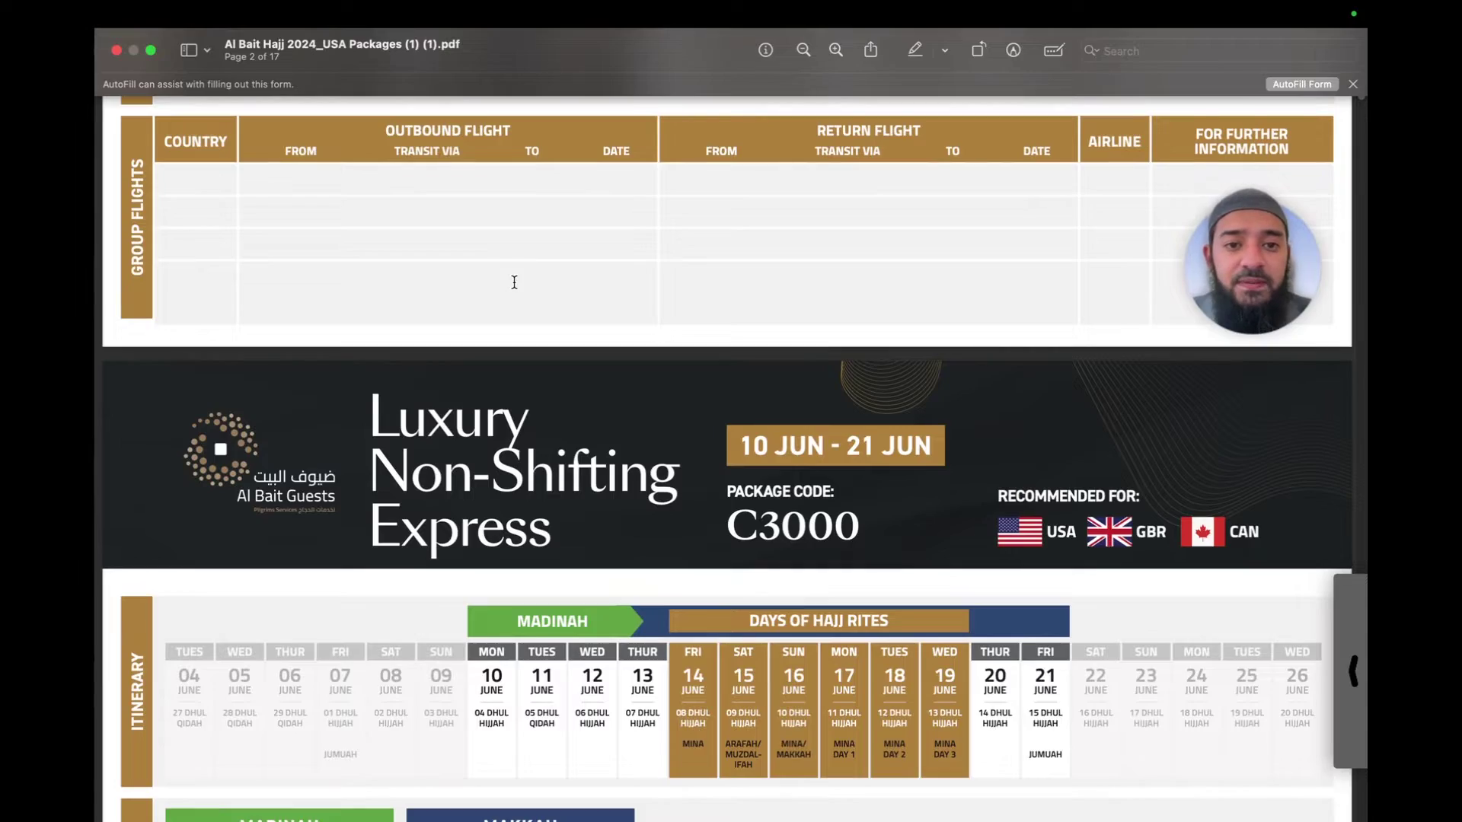
scroll(514, 282, "up", 15)
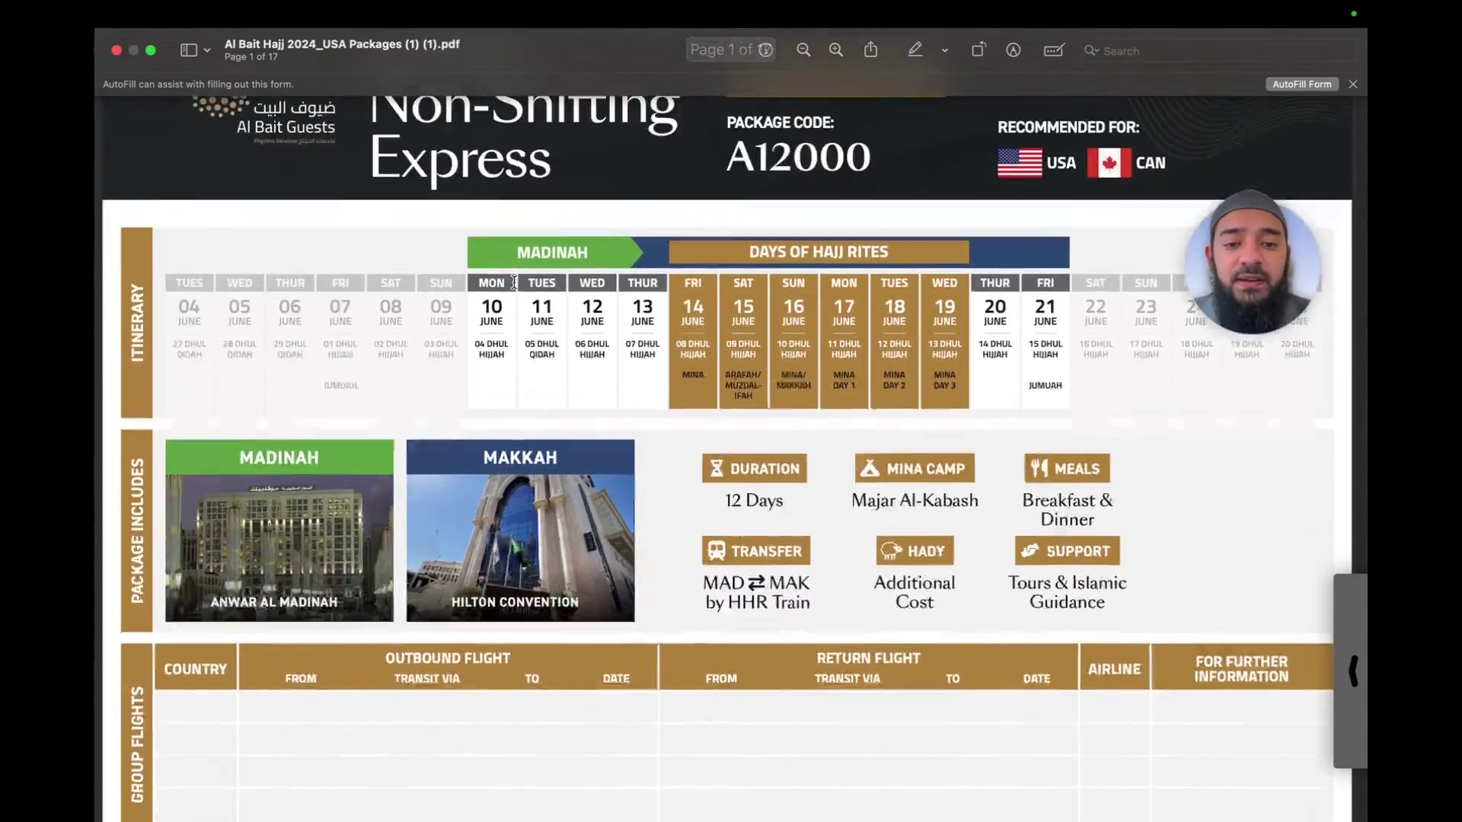
scroll(514, 281, "down", 20)
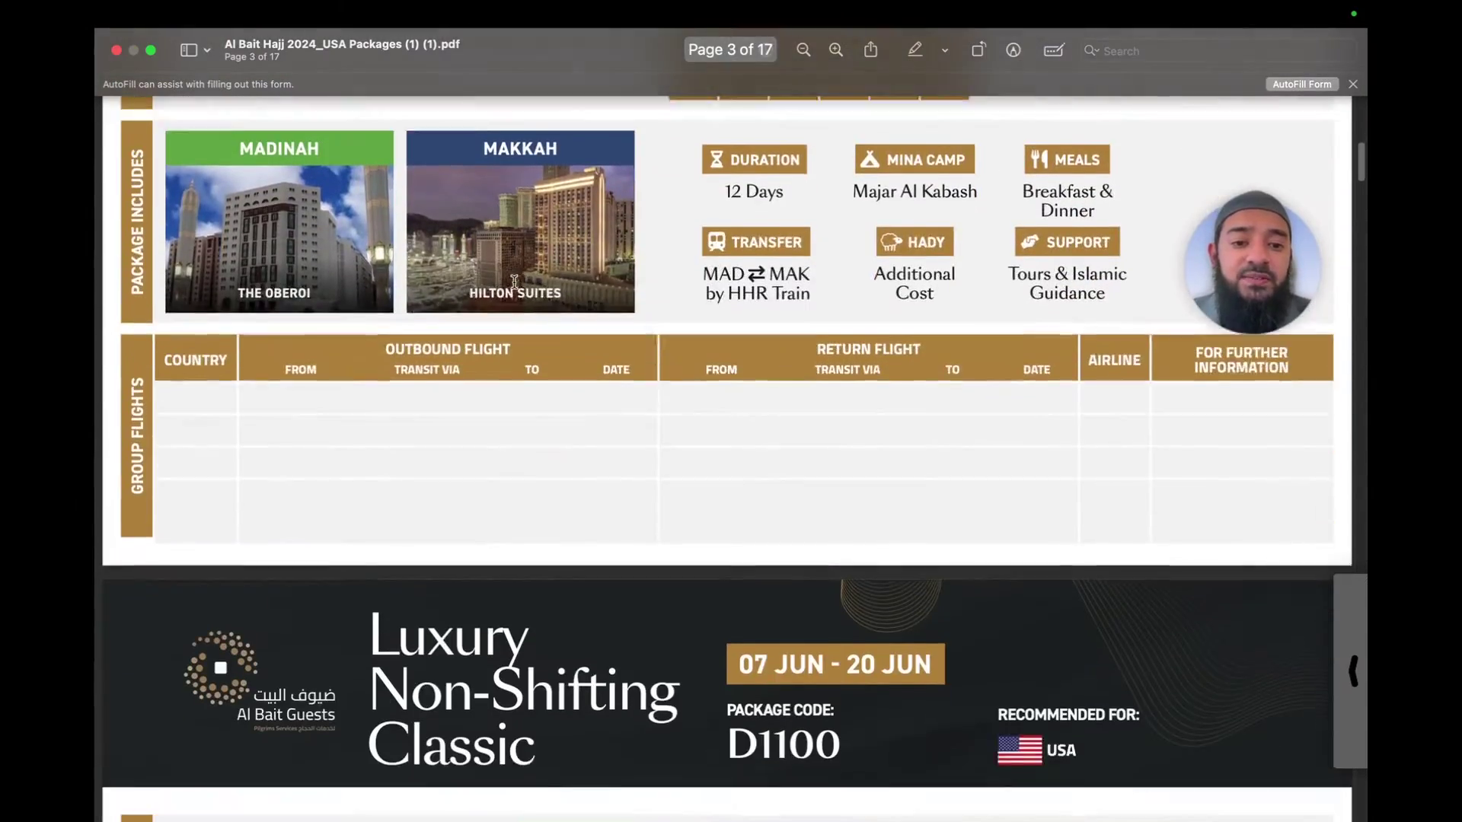
scroll(514, 282, "down", 1)
Switch to the Nusuk Hajj site in the browser and open its list of packages.
key("ctrl+Left")
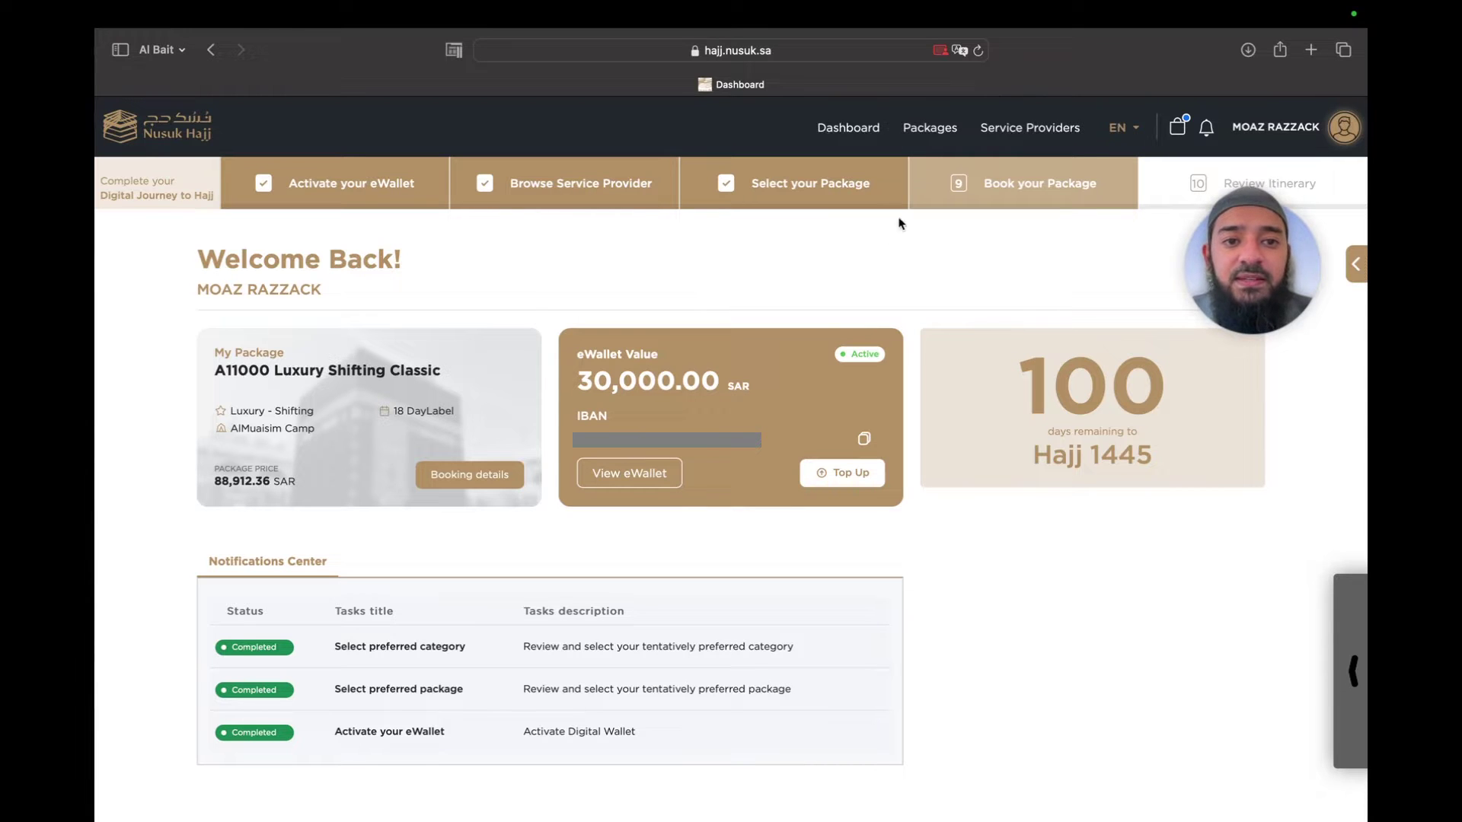
left_click(930, 128)
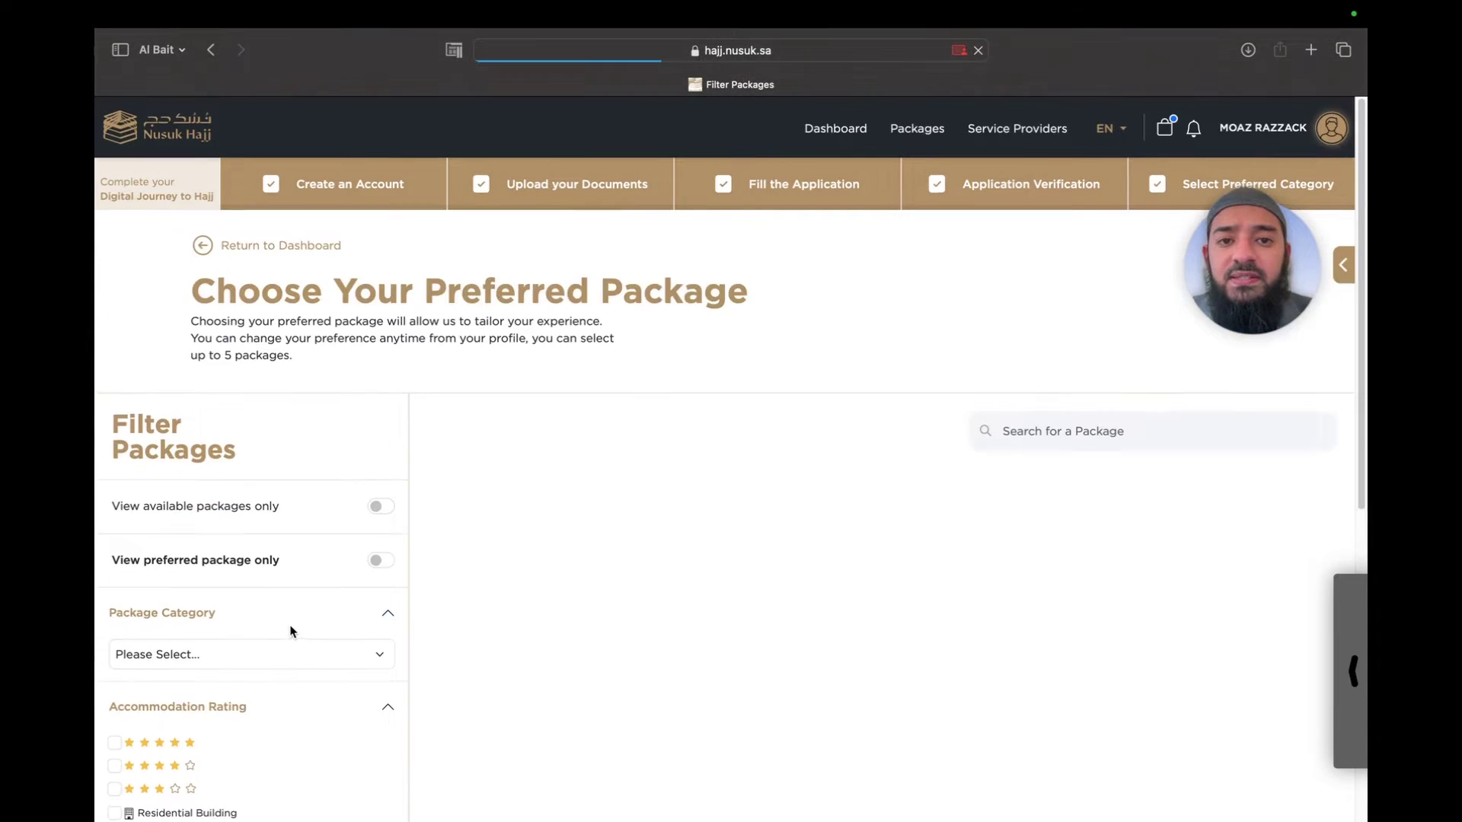
scroll(291, 632, "down", 7)
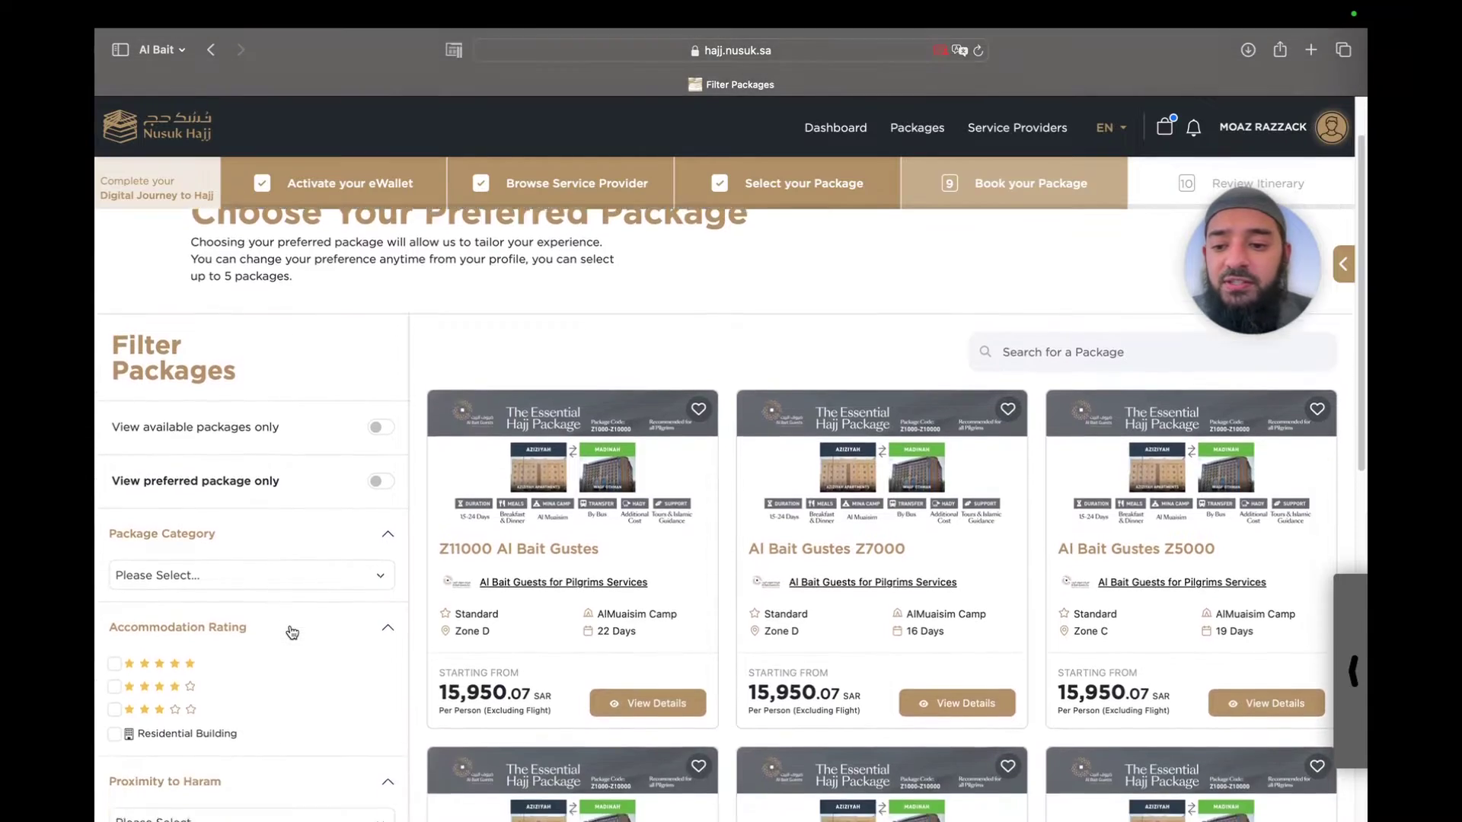
scroll(291, 632, "up", 6)
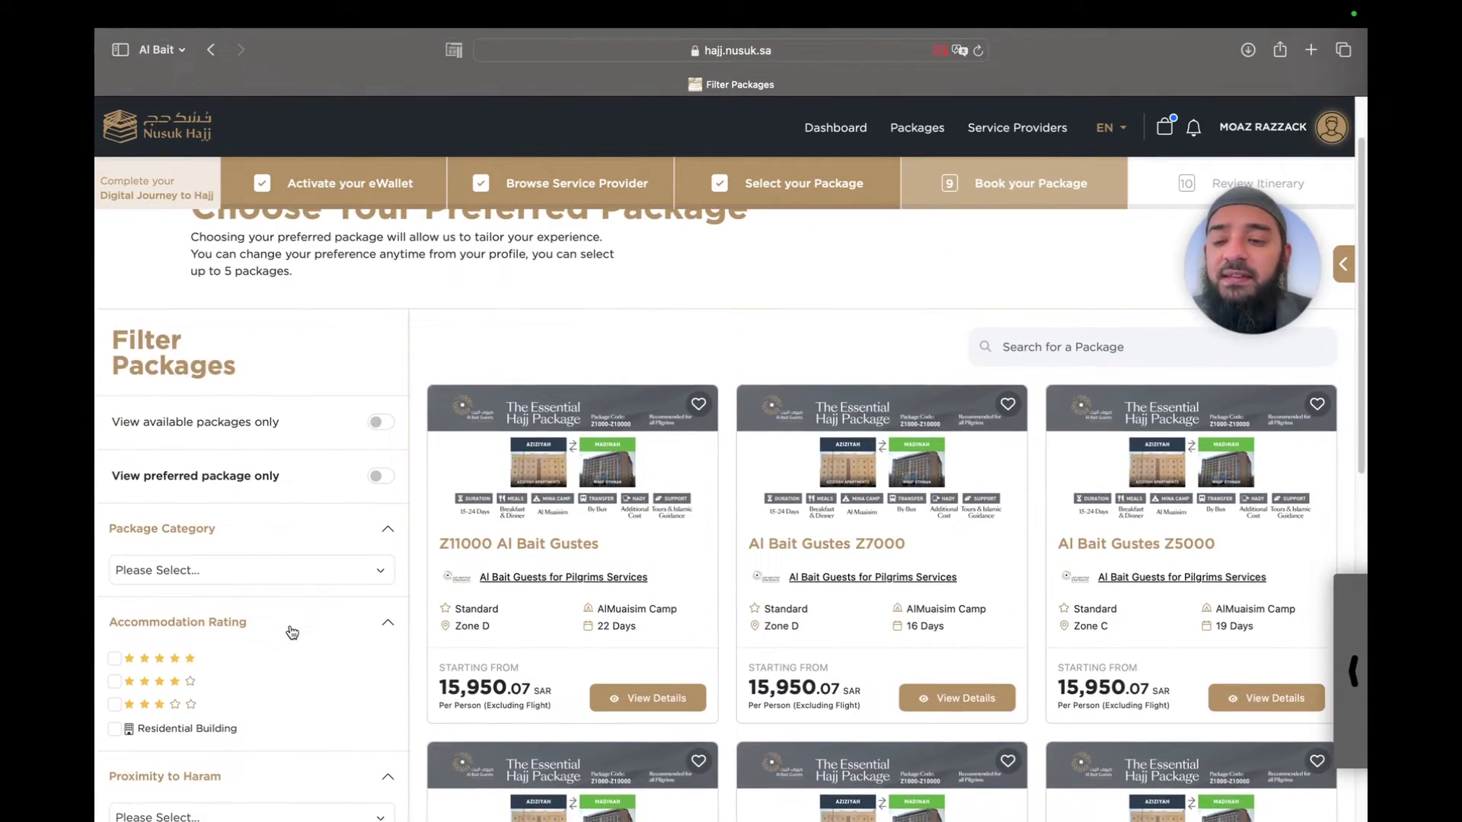
Filter the packages by the service provider Al Bait Guests for Pilgrims Services.
scroll(197, 369, "down", 6)
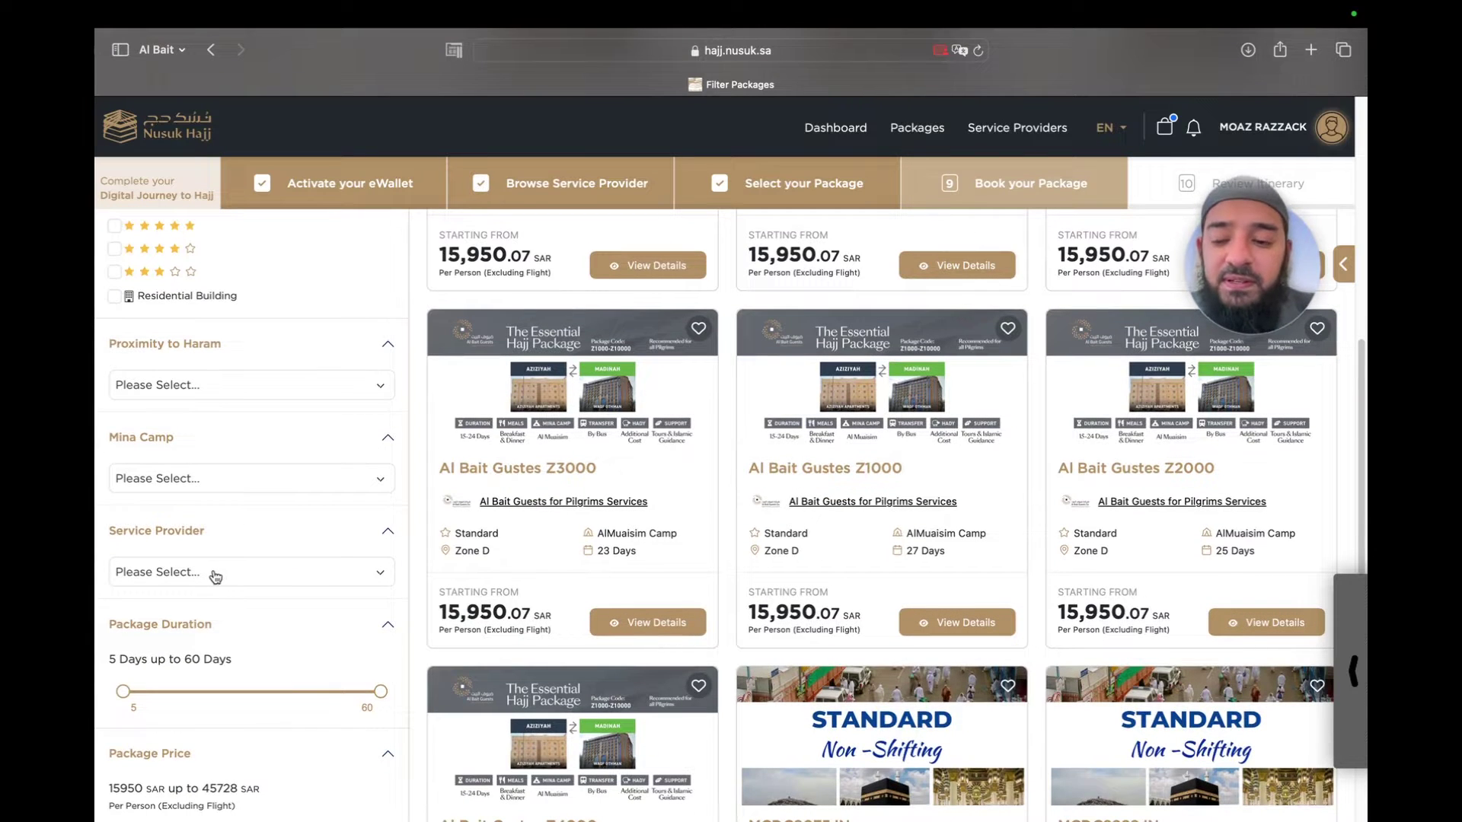
left_click(215, 576)
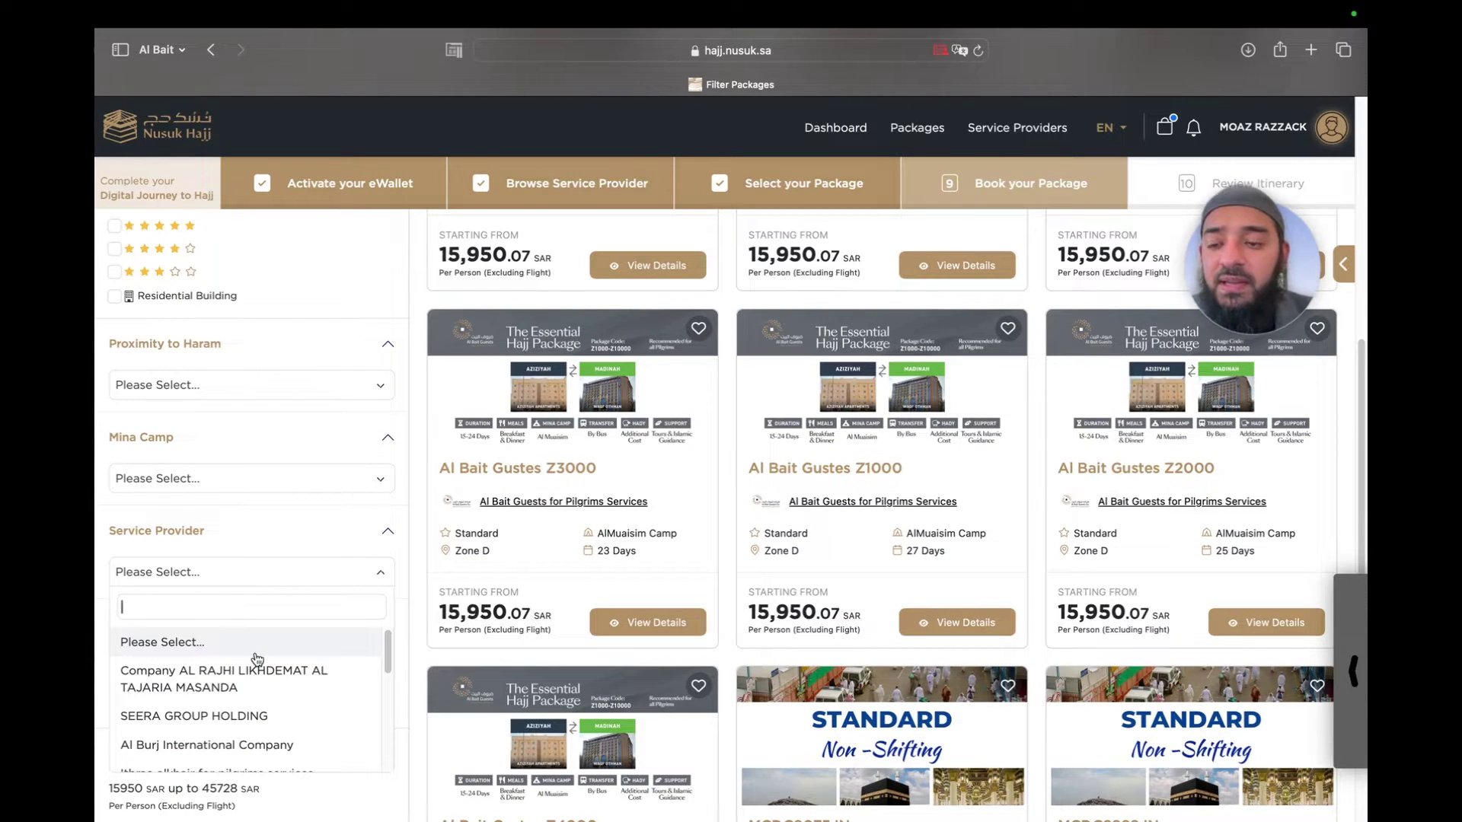
scroll(244, 662, "down", 3)
scroll(257, 659, "down", 4)
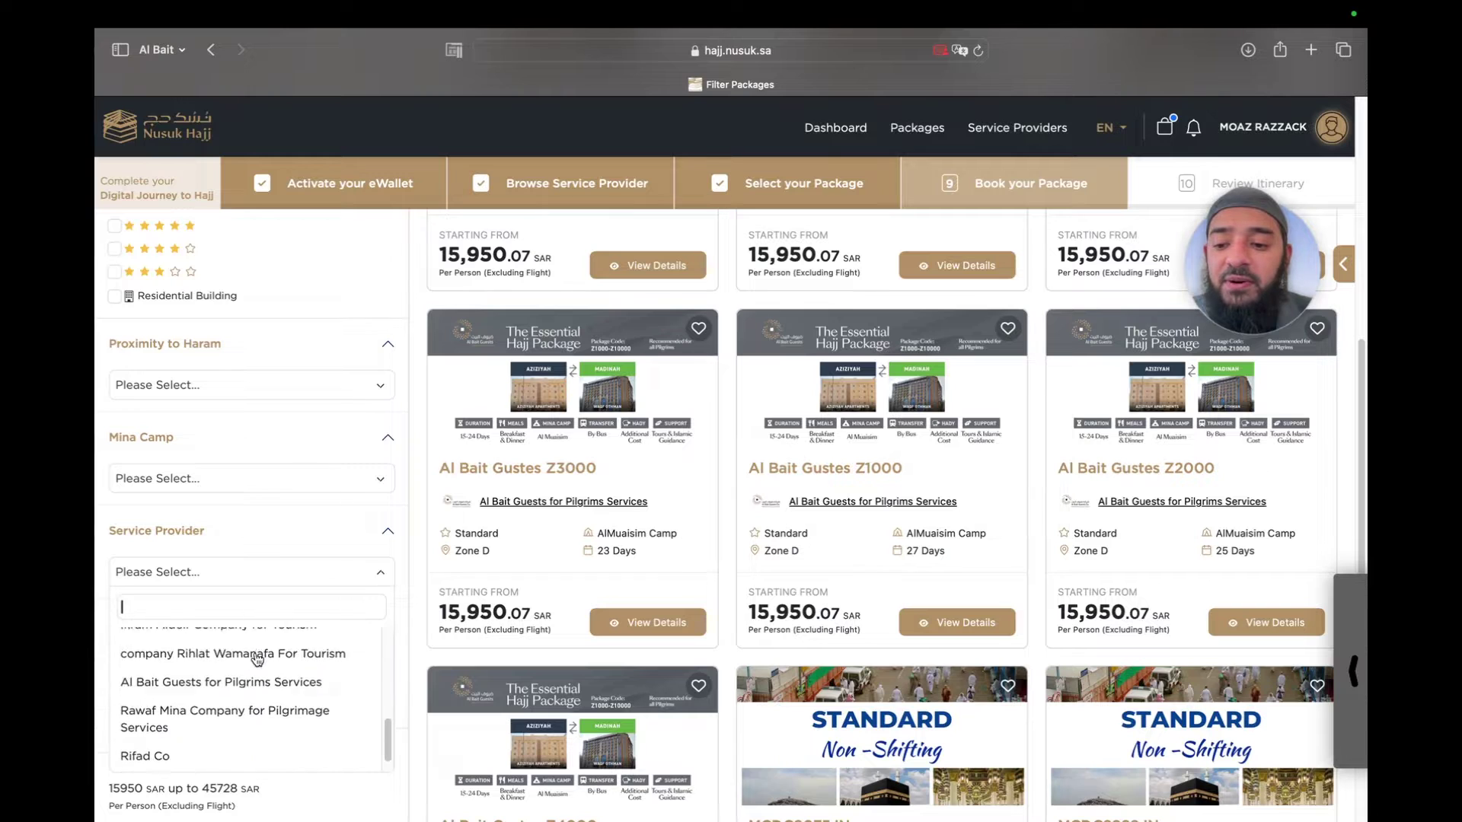
left_click(202, 688)
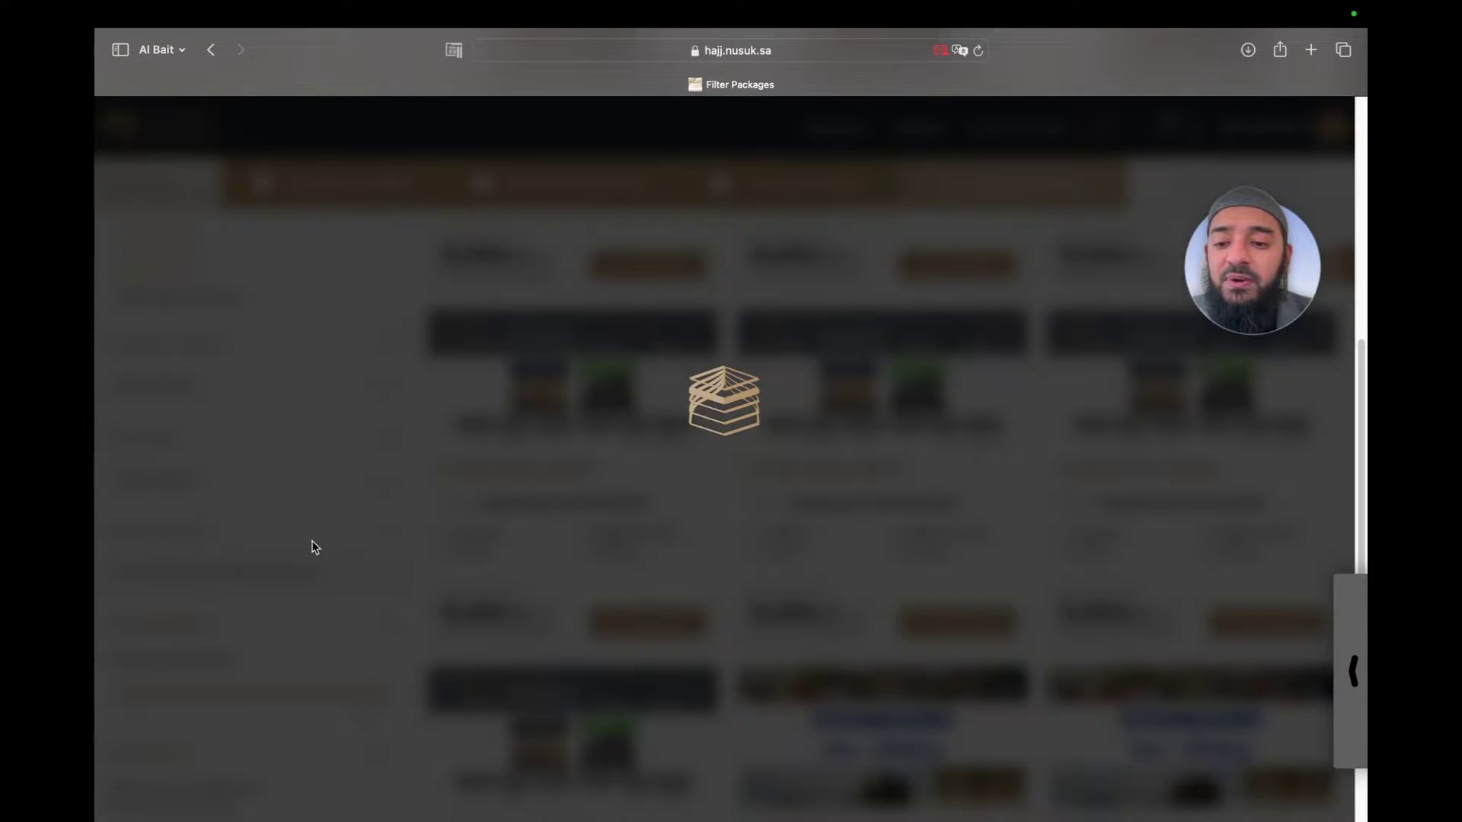
Look through the available package category options and close the list without choosing one.
scroll(338, 430, "up", 5)
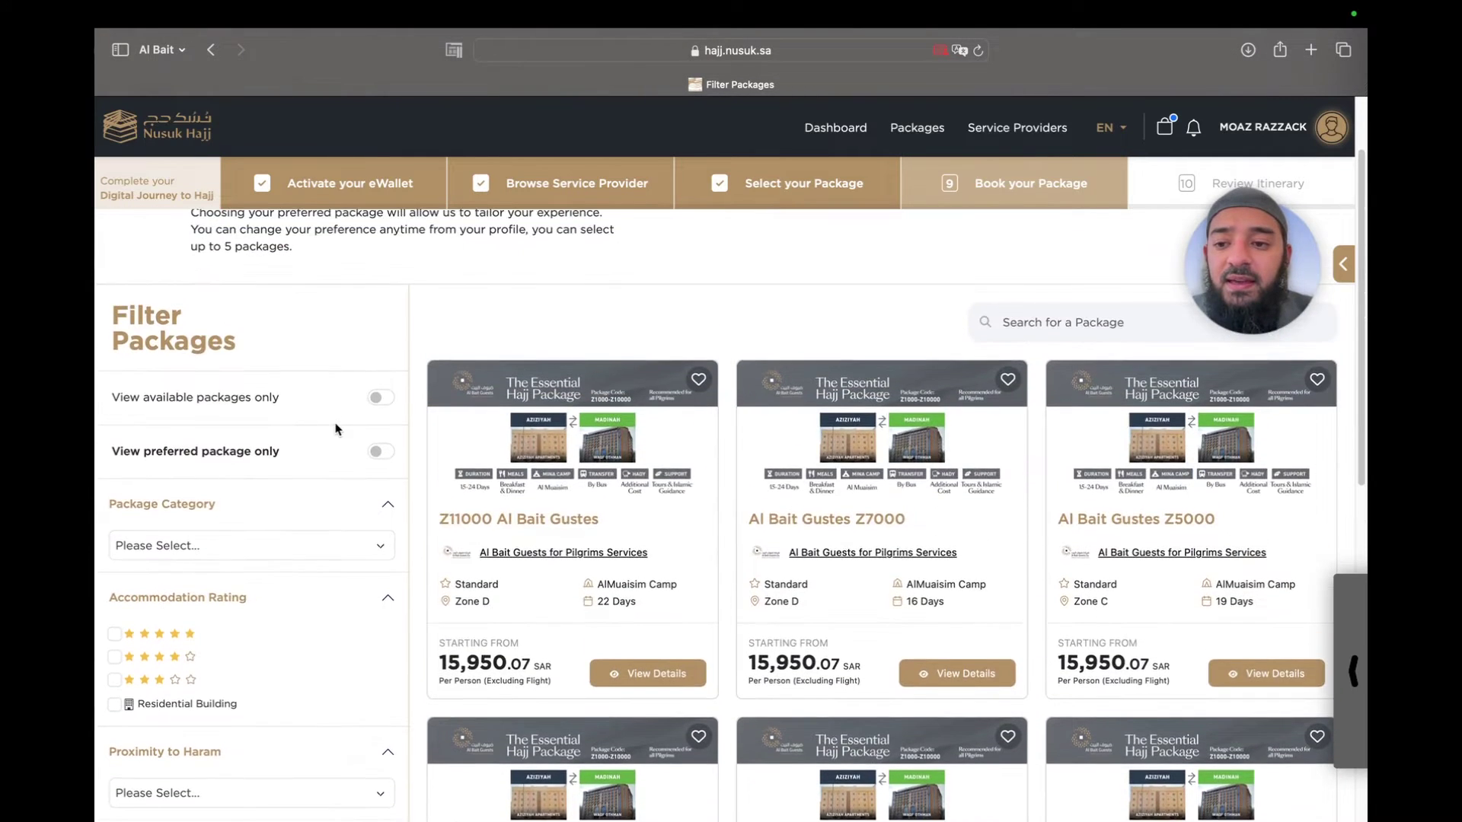
left_click(243, 478)
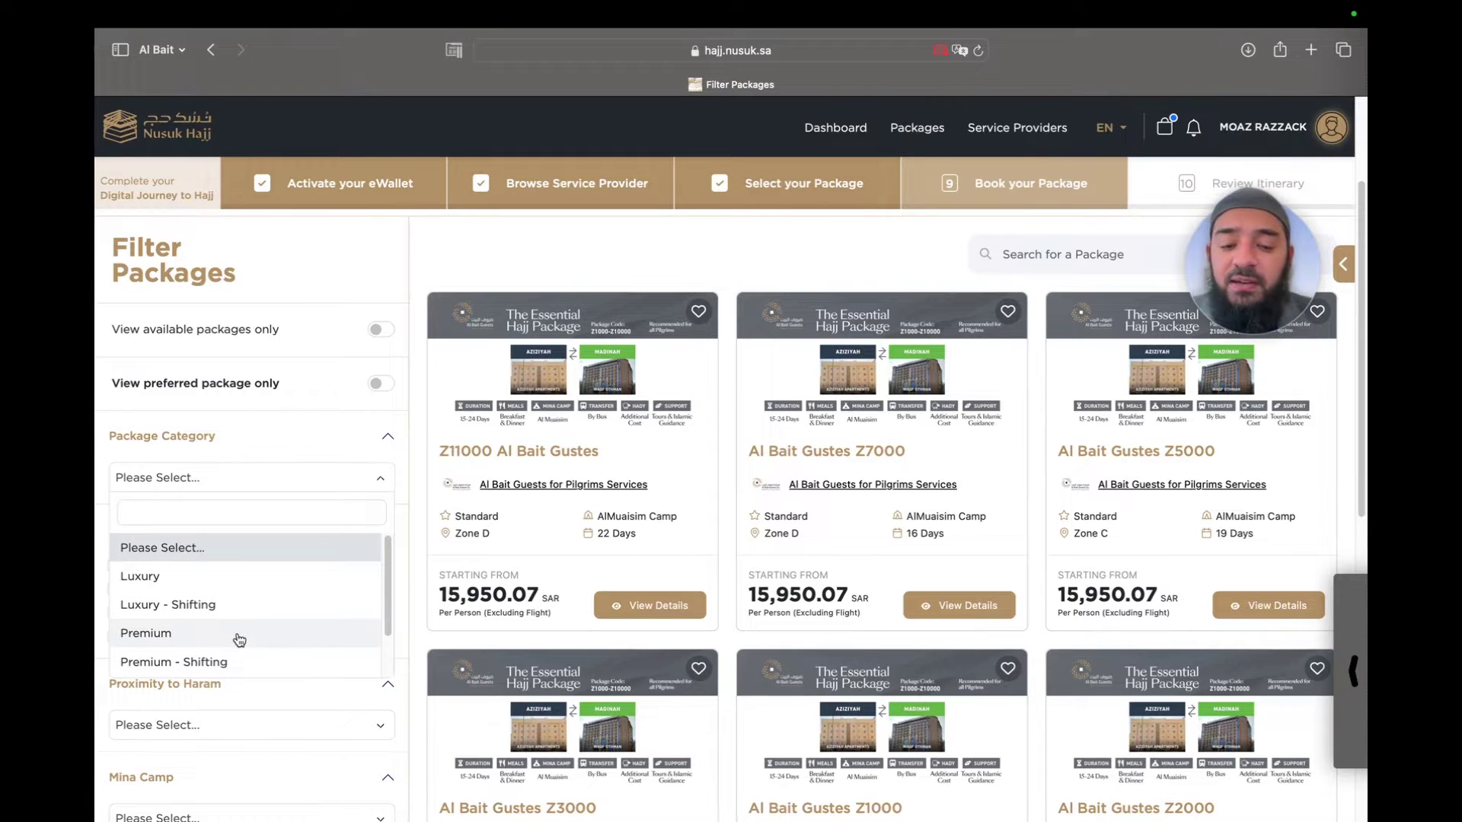
scroll(239, 639, "down", 2)
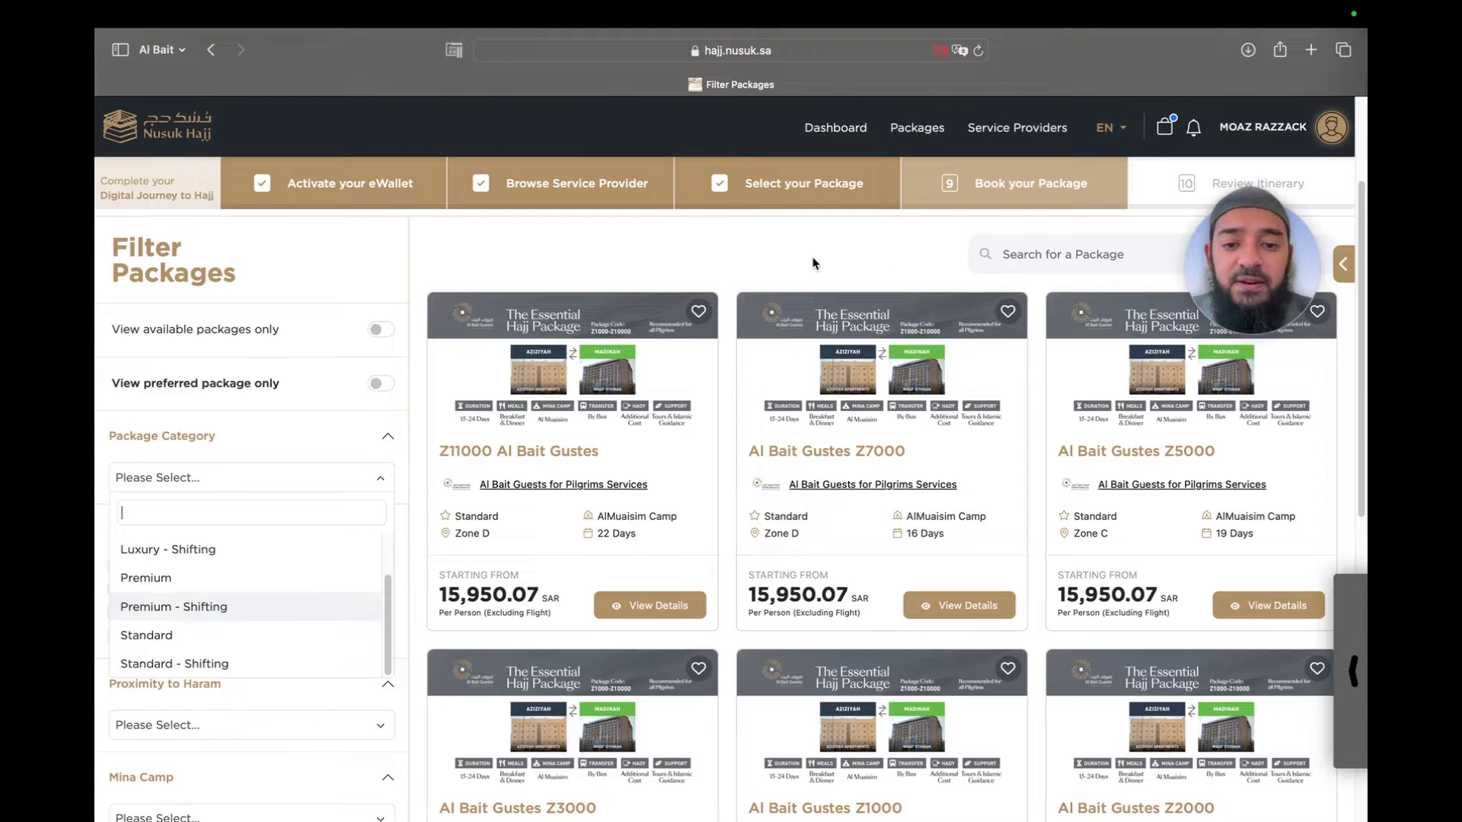
left_click(789, 262)
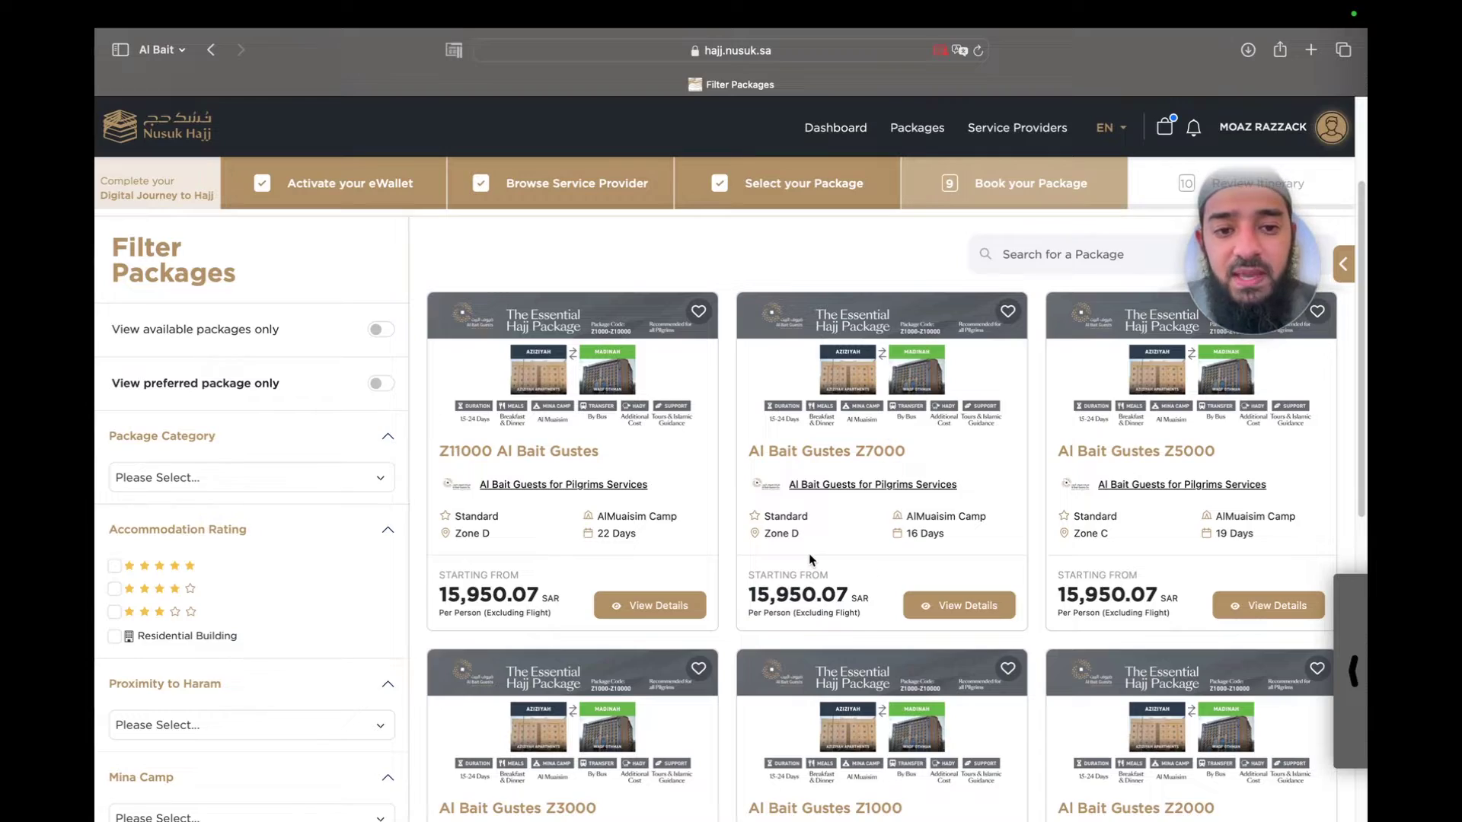
Browse the provider's packages and search for the package code A11000.
scroll(757, 509, "down", 7)
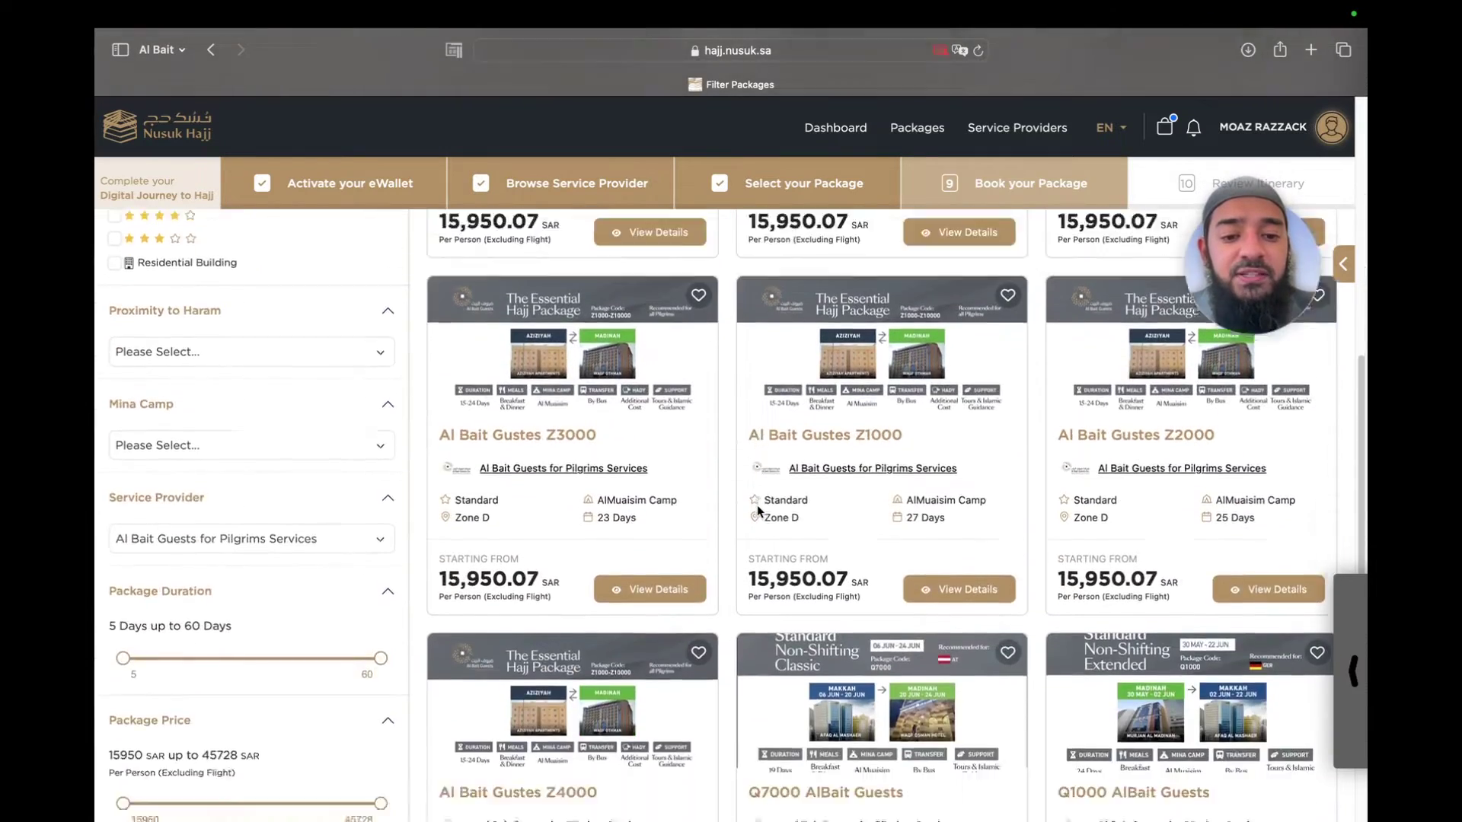
scroll(756, 505, "up", 4)
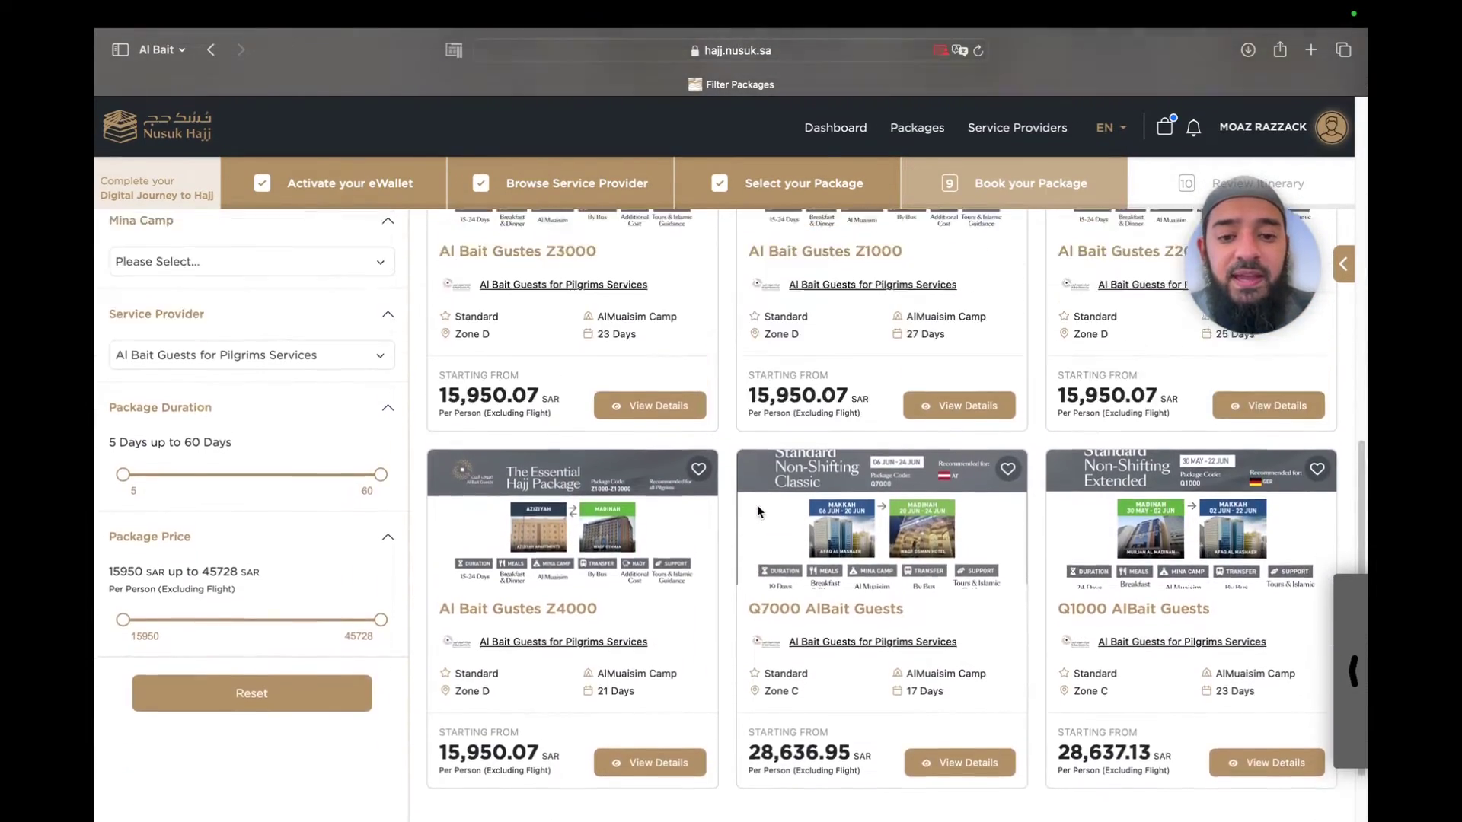
scroll(757, 506, "up", 6)
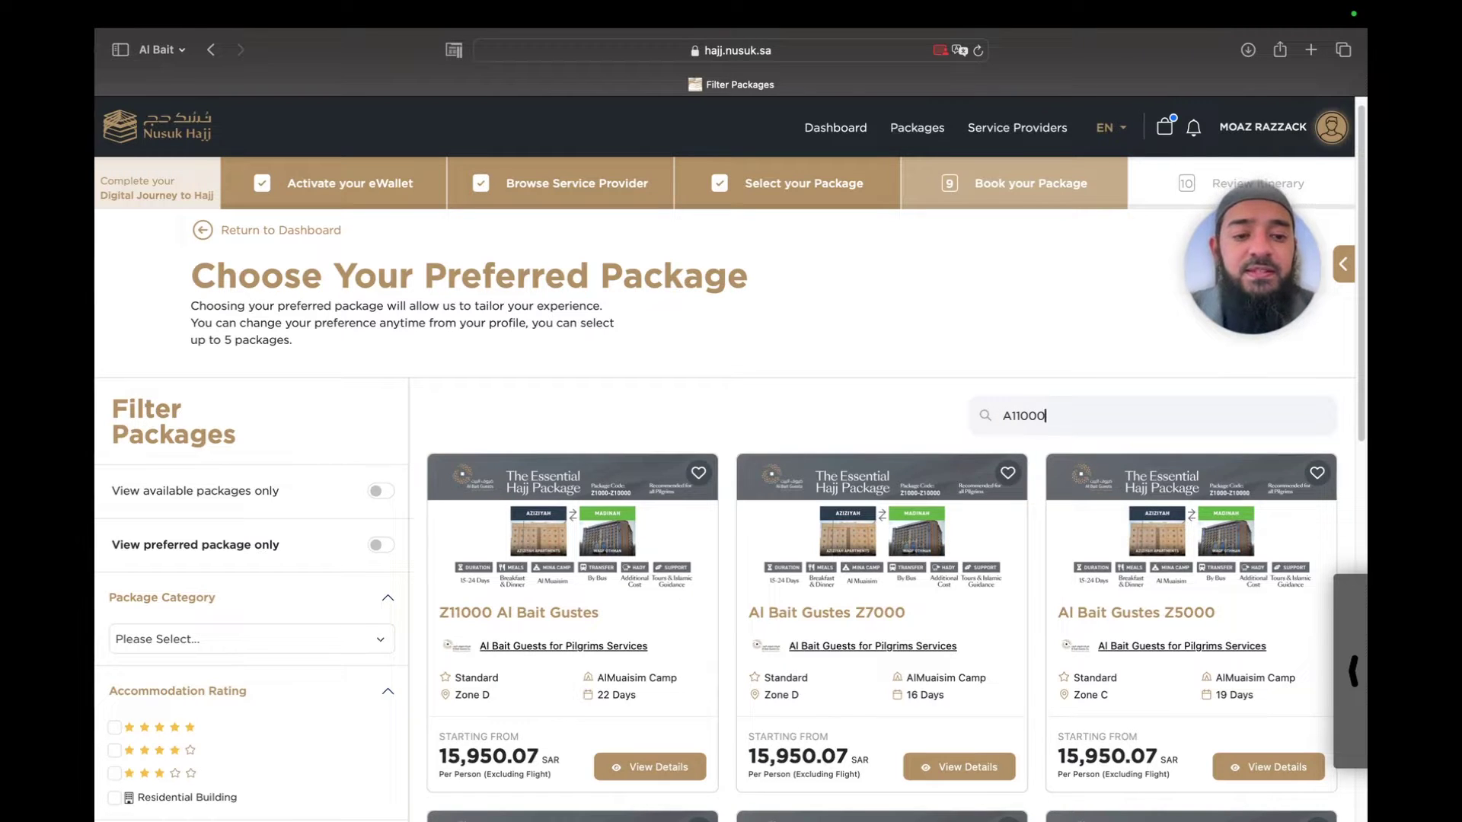
key("Return")
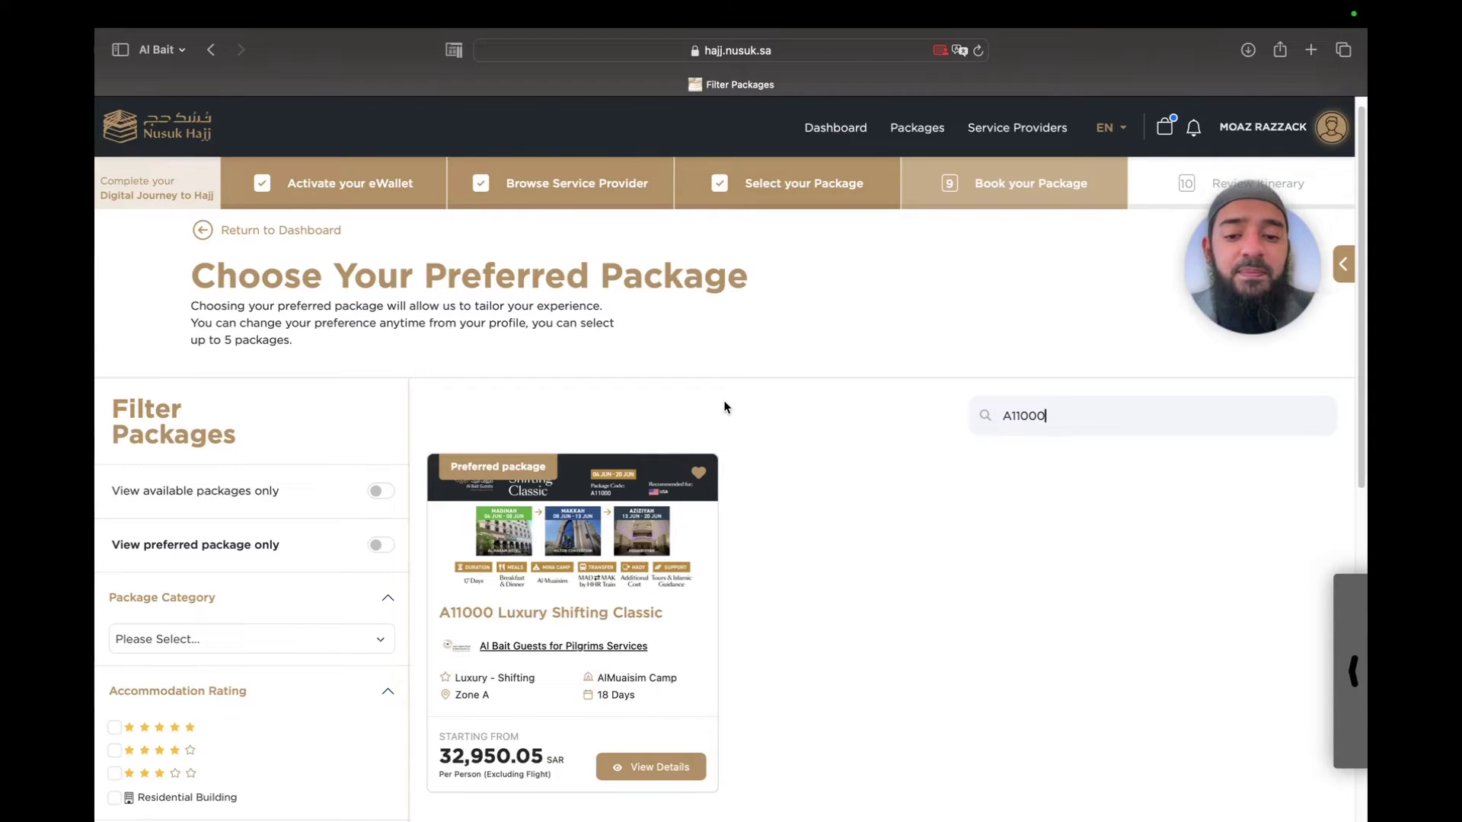
Open the details of the A11000 Luxury Shifting Classic package.
scroll(629, 457, "down", 2)
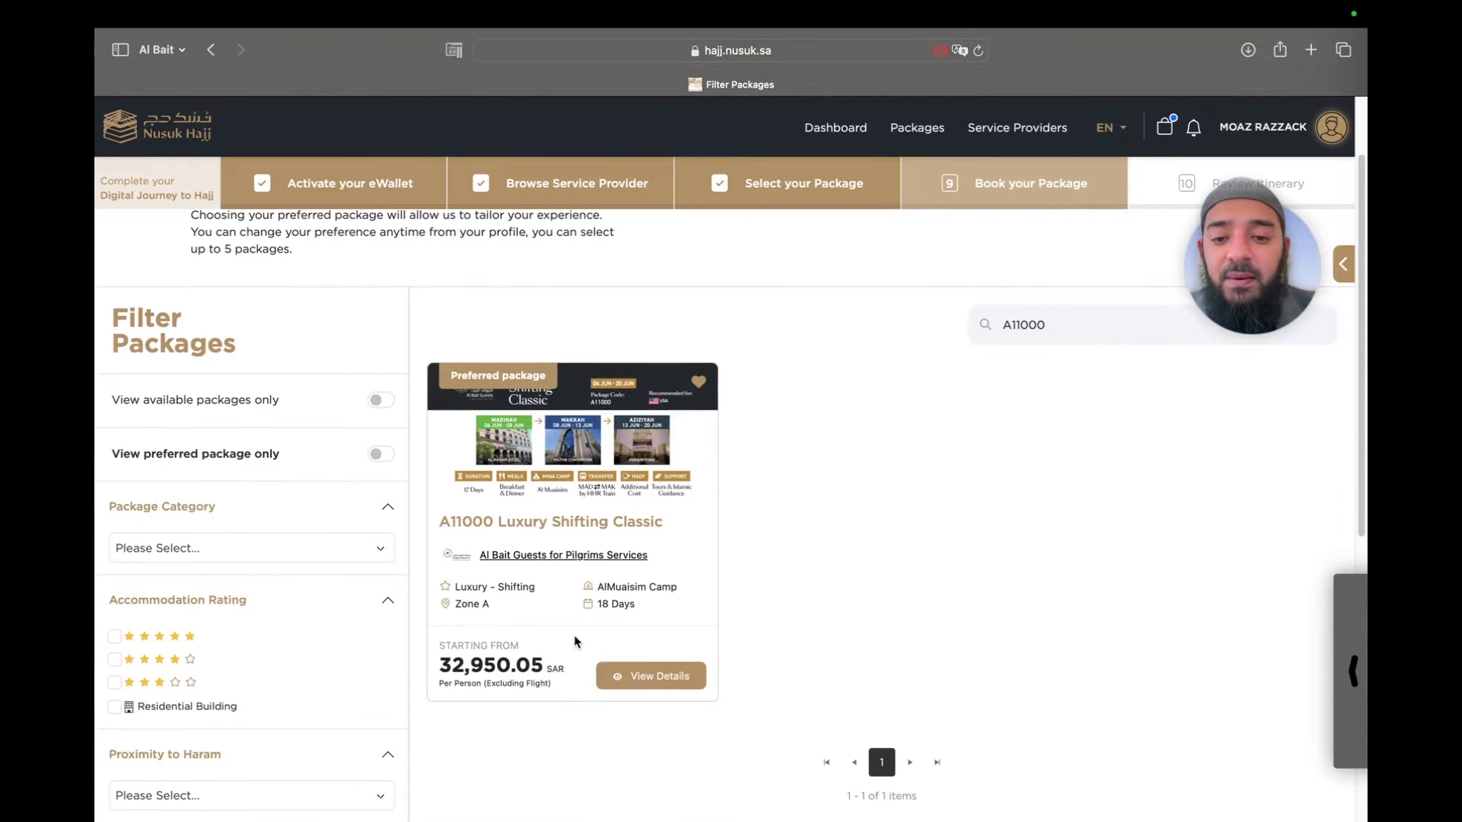
scroll(575, 642, "down", 1)
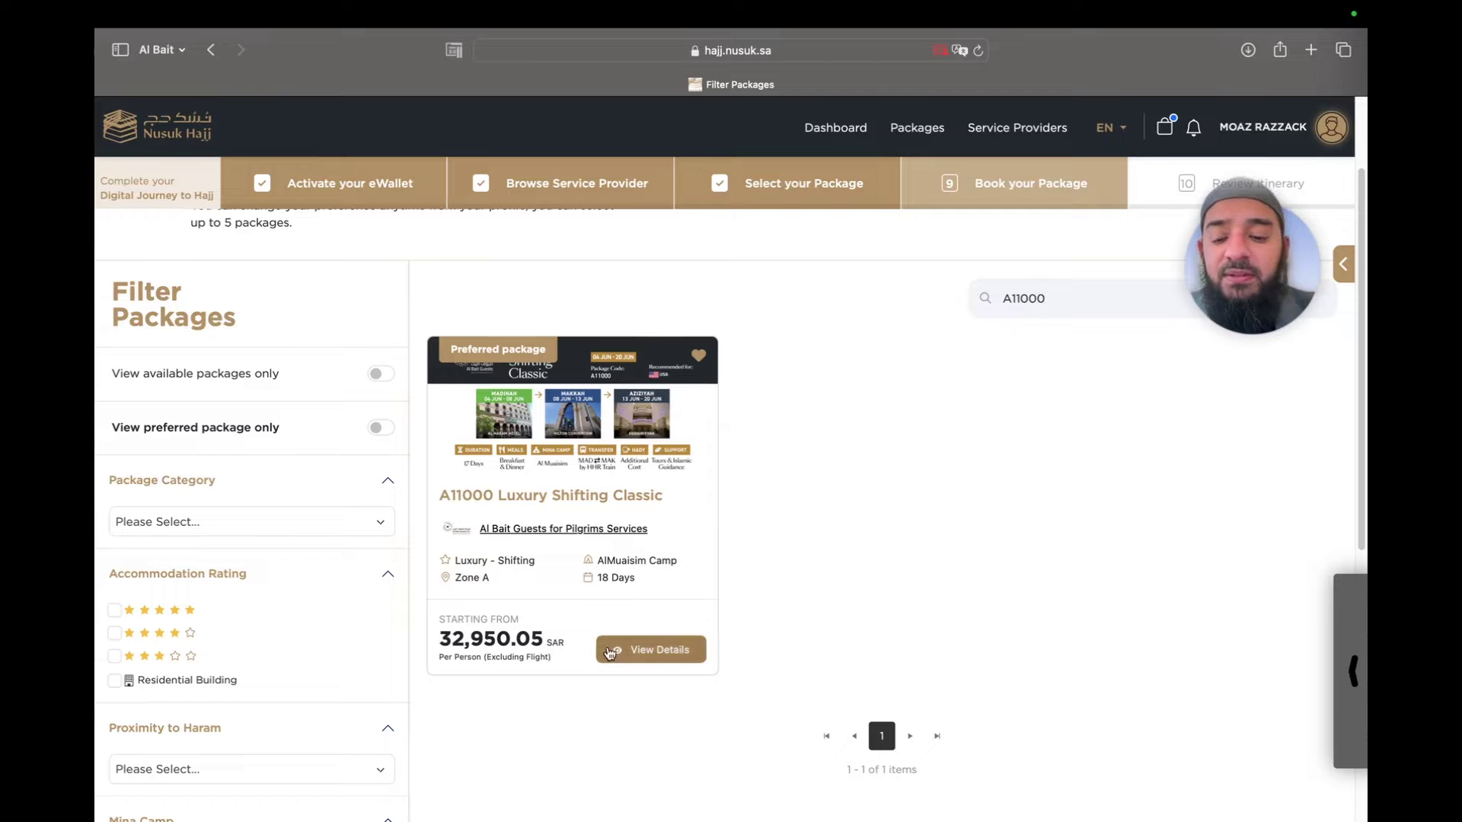
scroll(616, 639, "down", 1)
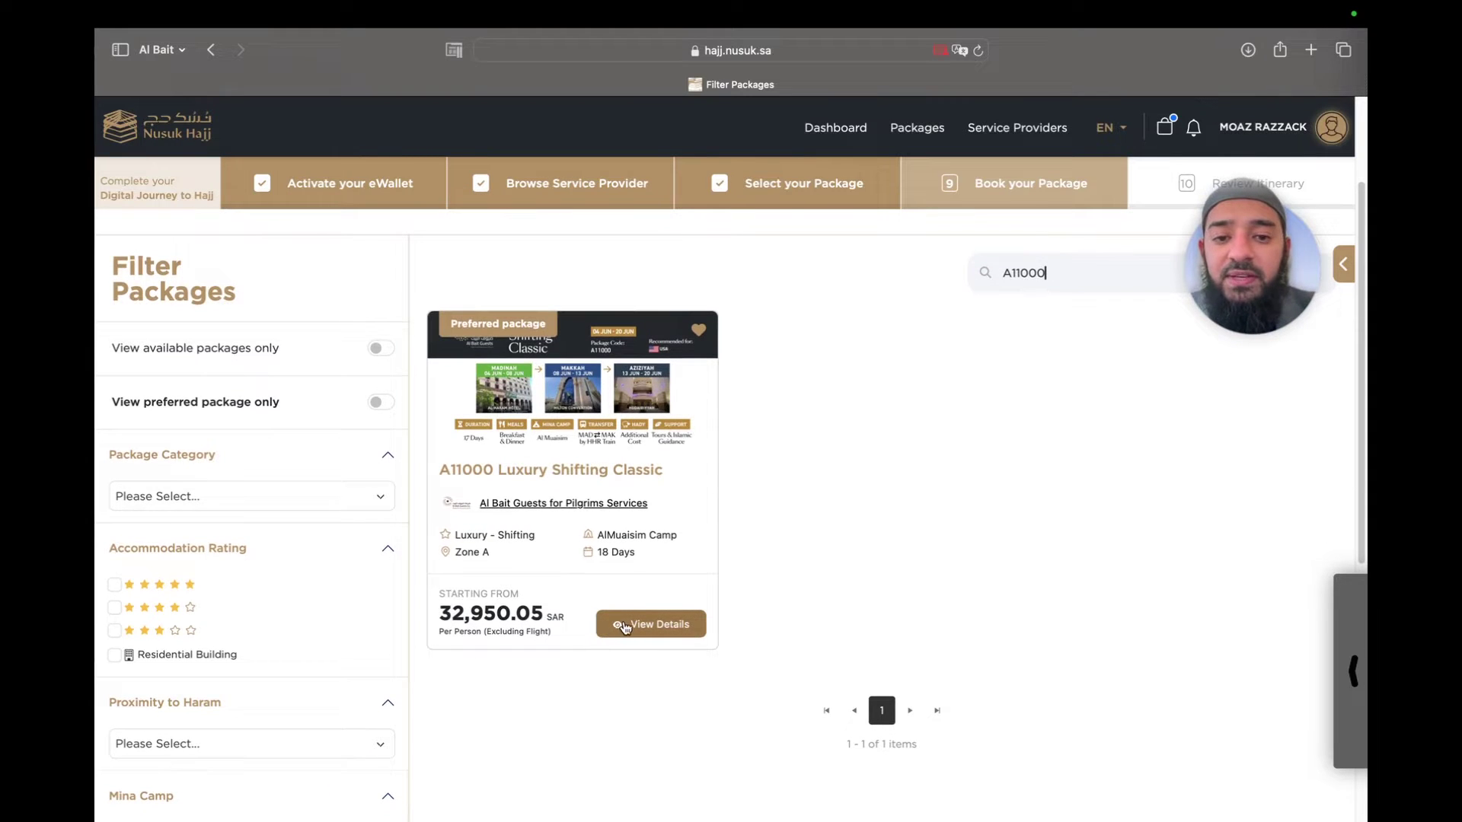
left_click(660, 636)
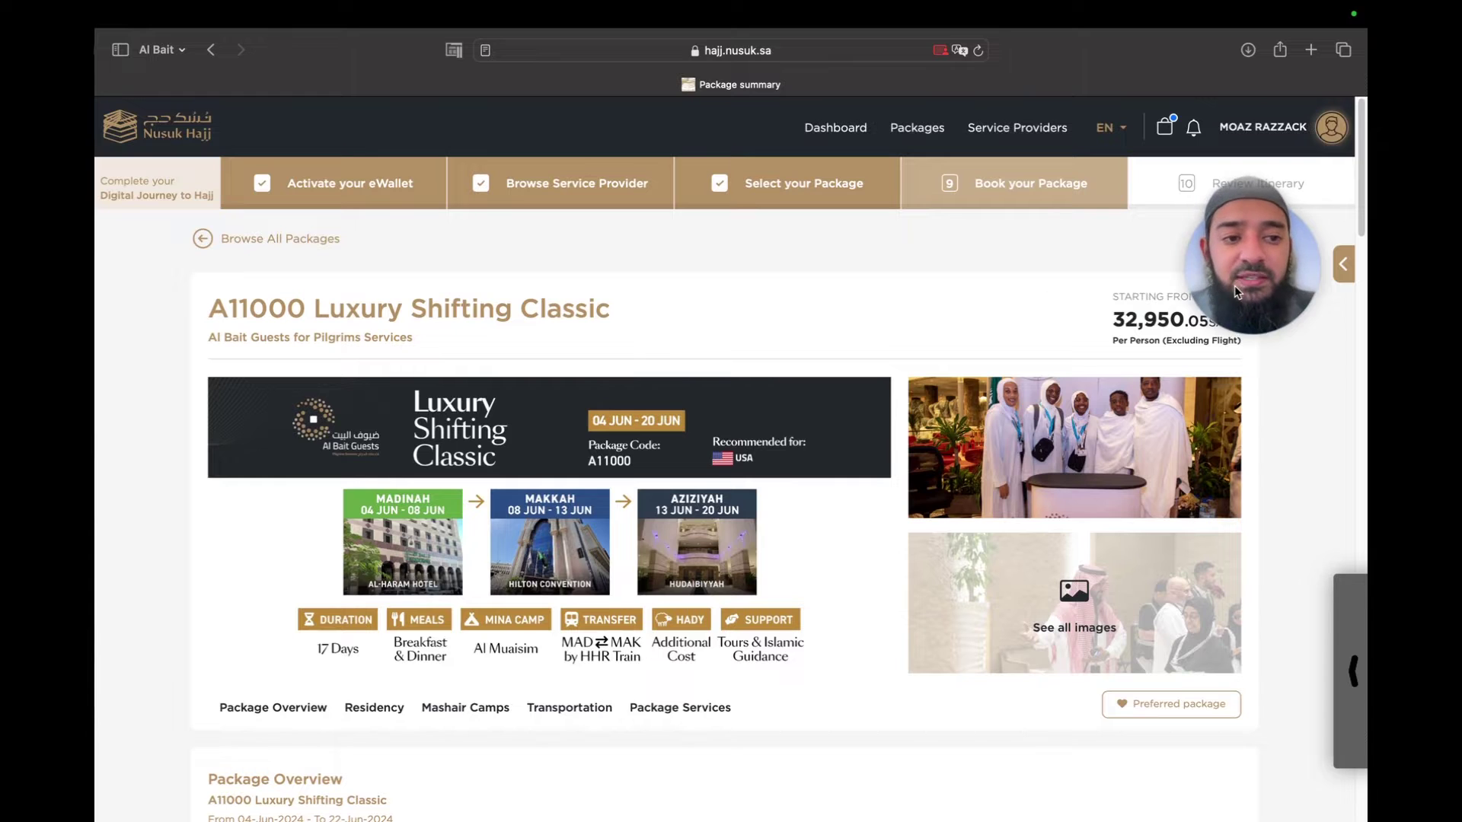
left_click_drag(1235, 286, 1277, 259)
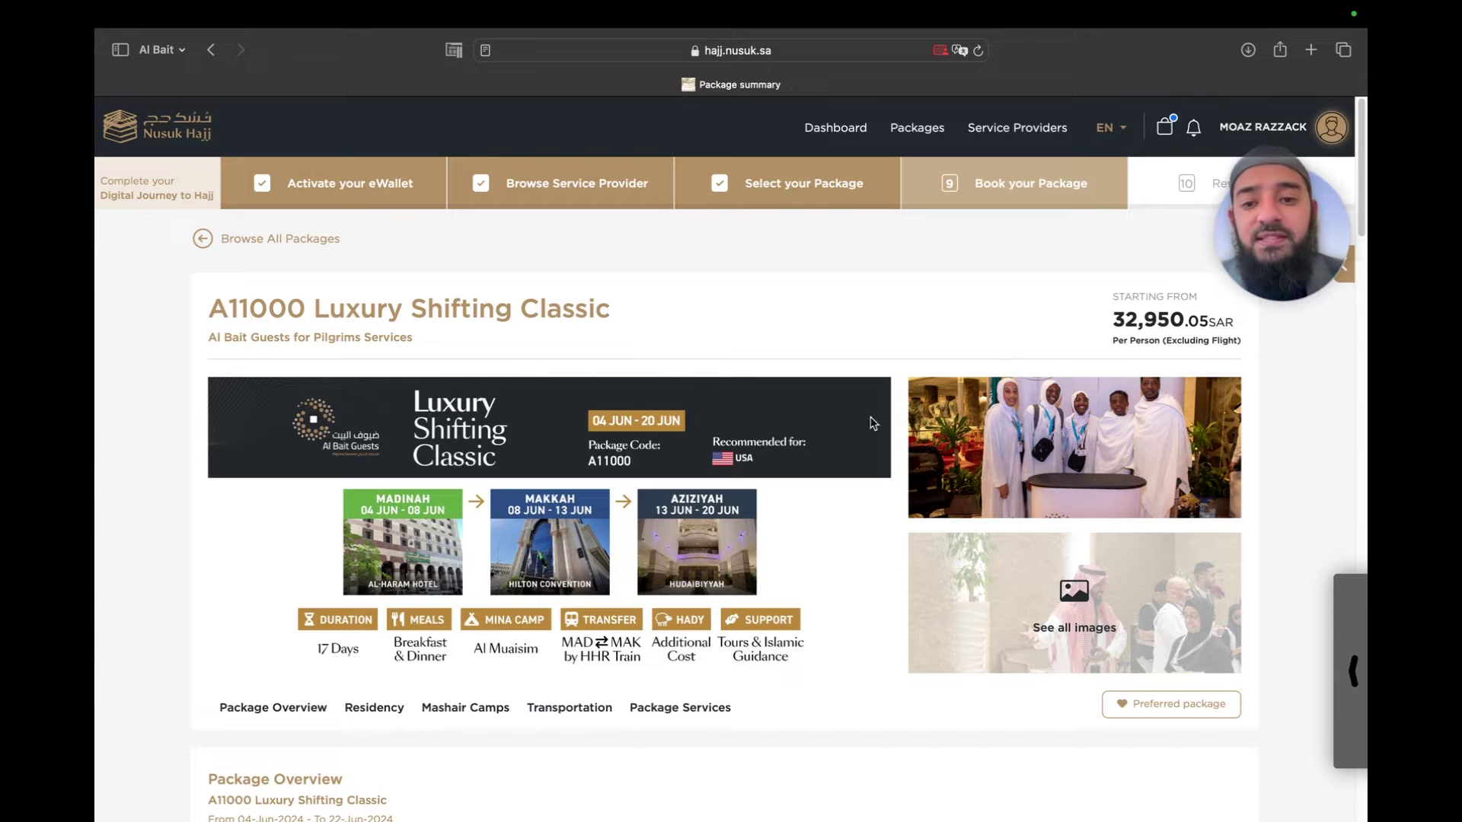
Examine the package's overview, its hotels and residential building in Makkah and Madinah, and its Mashair camp.
scroll(565, 521, "down", 5)
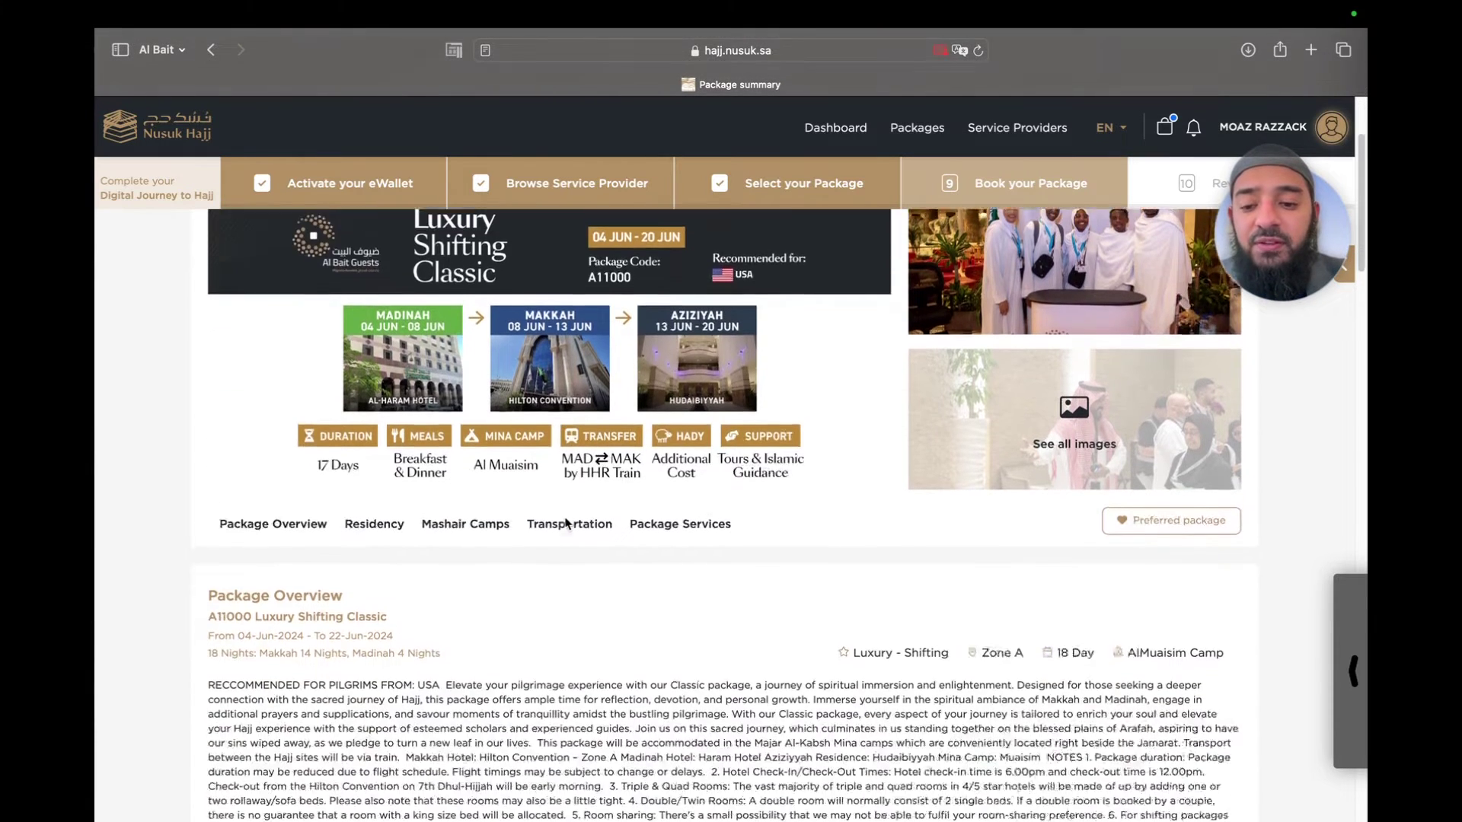
scroll(564, 518, "down", 2)
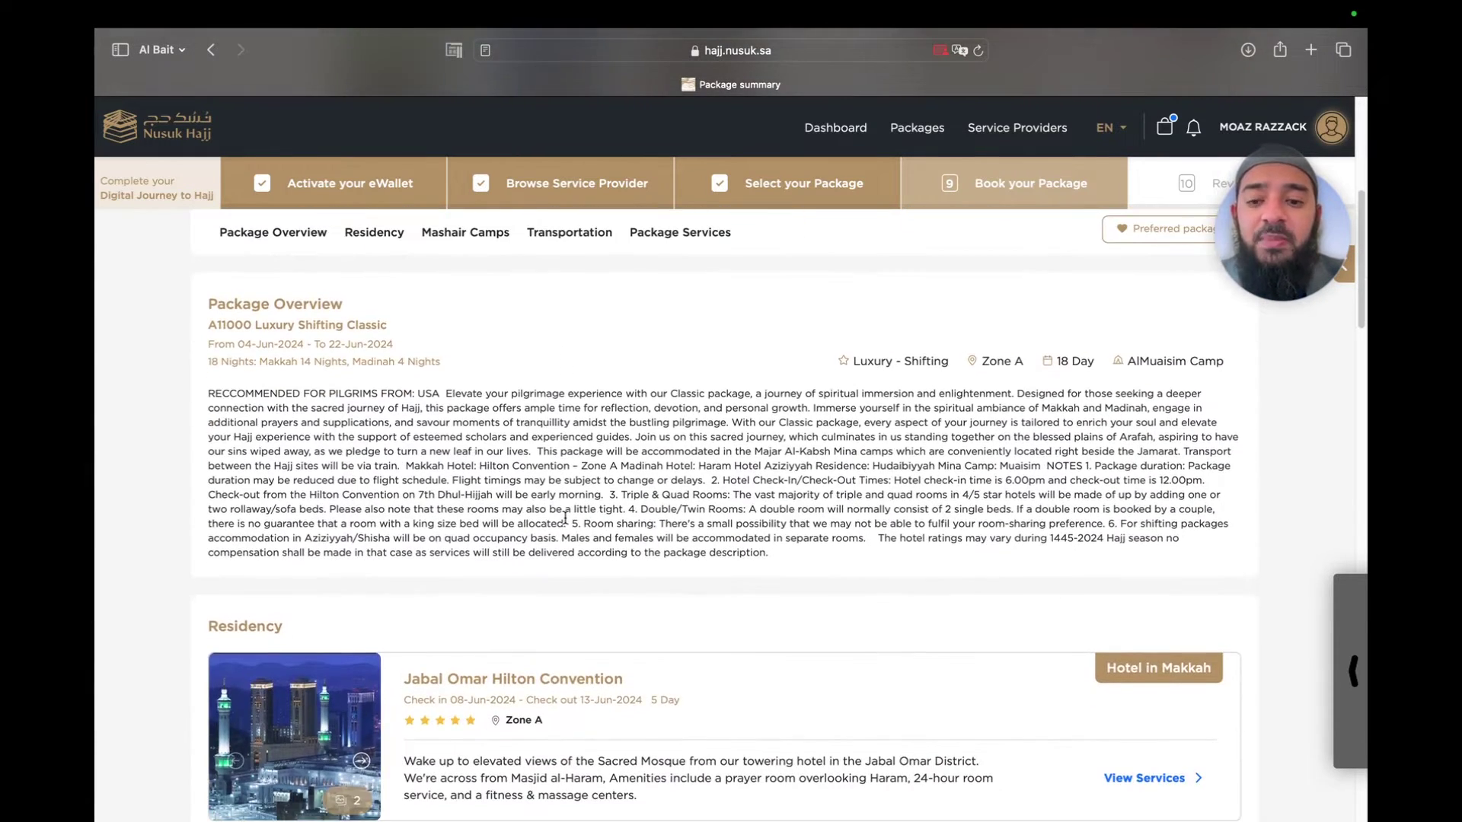
scroll(565, 518, "down", 2)
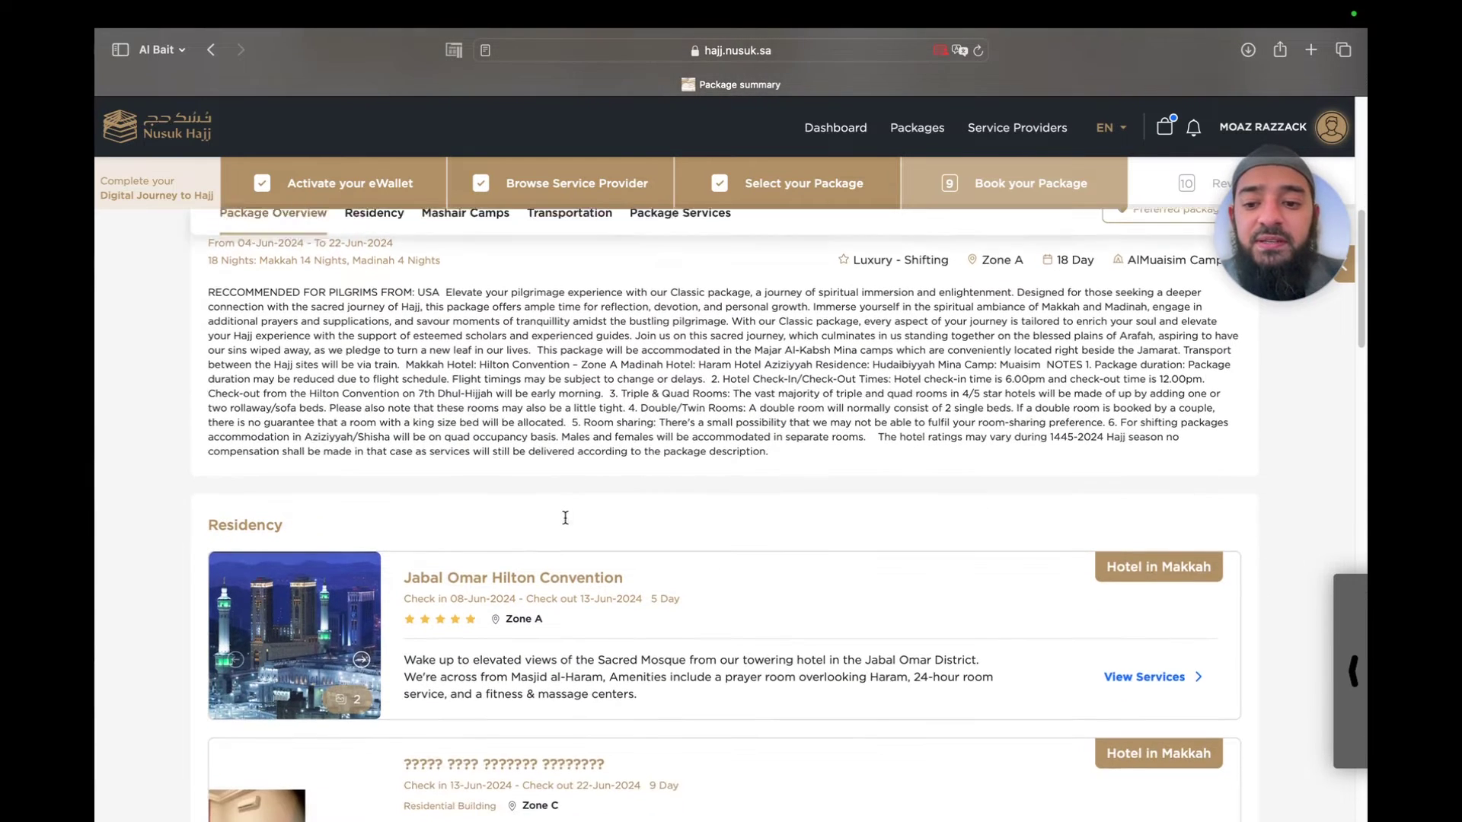
scroll(567, 522, "up", 2)
scroll(472, 609, "down", 5)
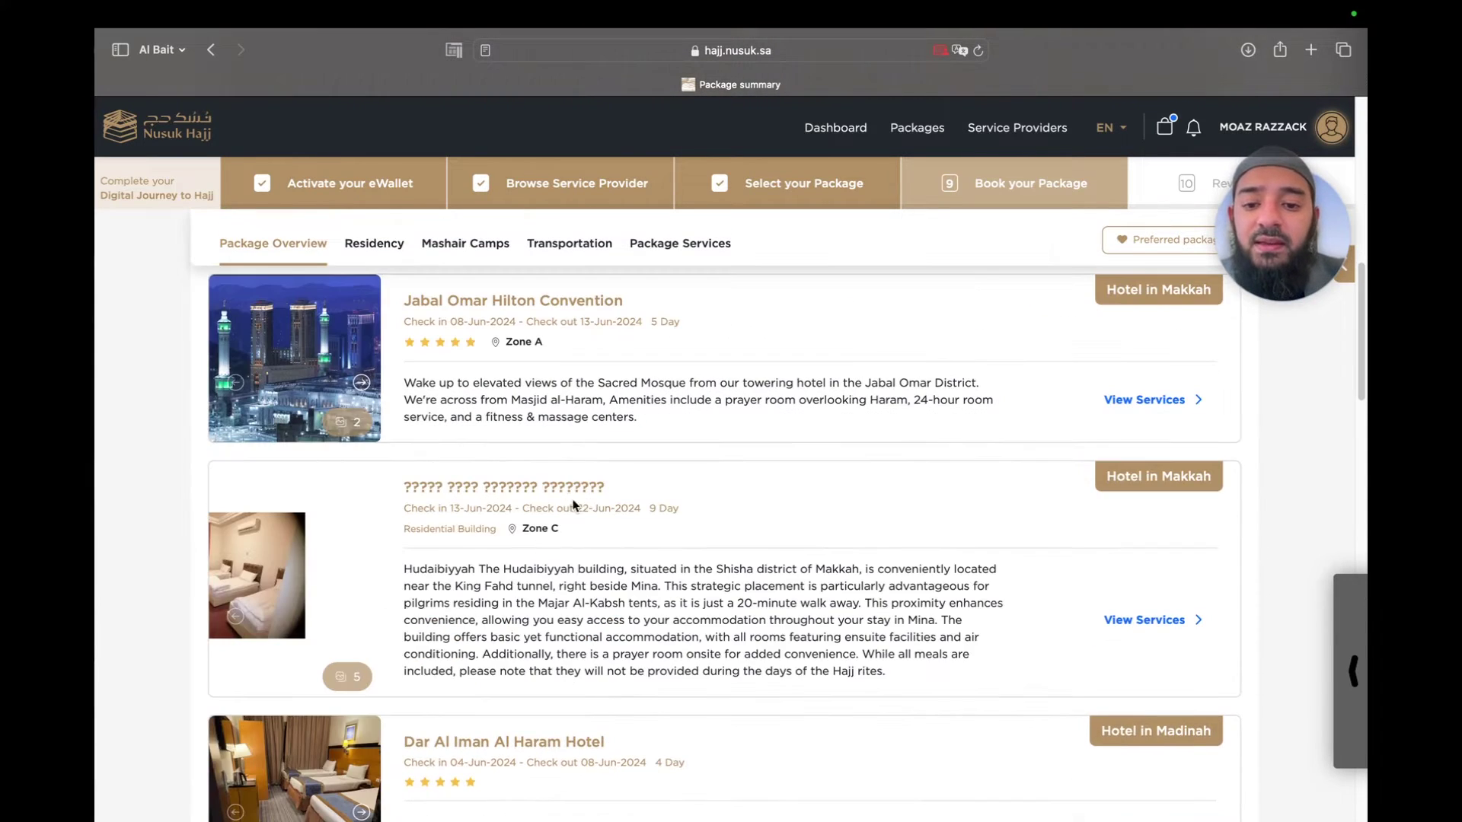
left_click_drag(607, 488, 419, 494)
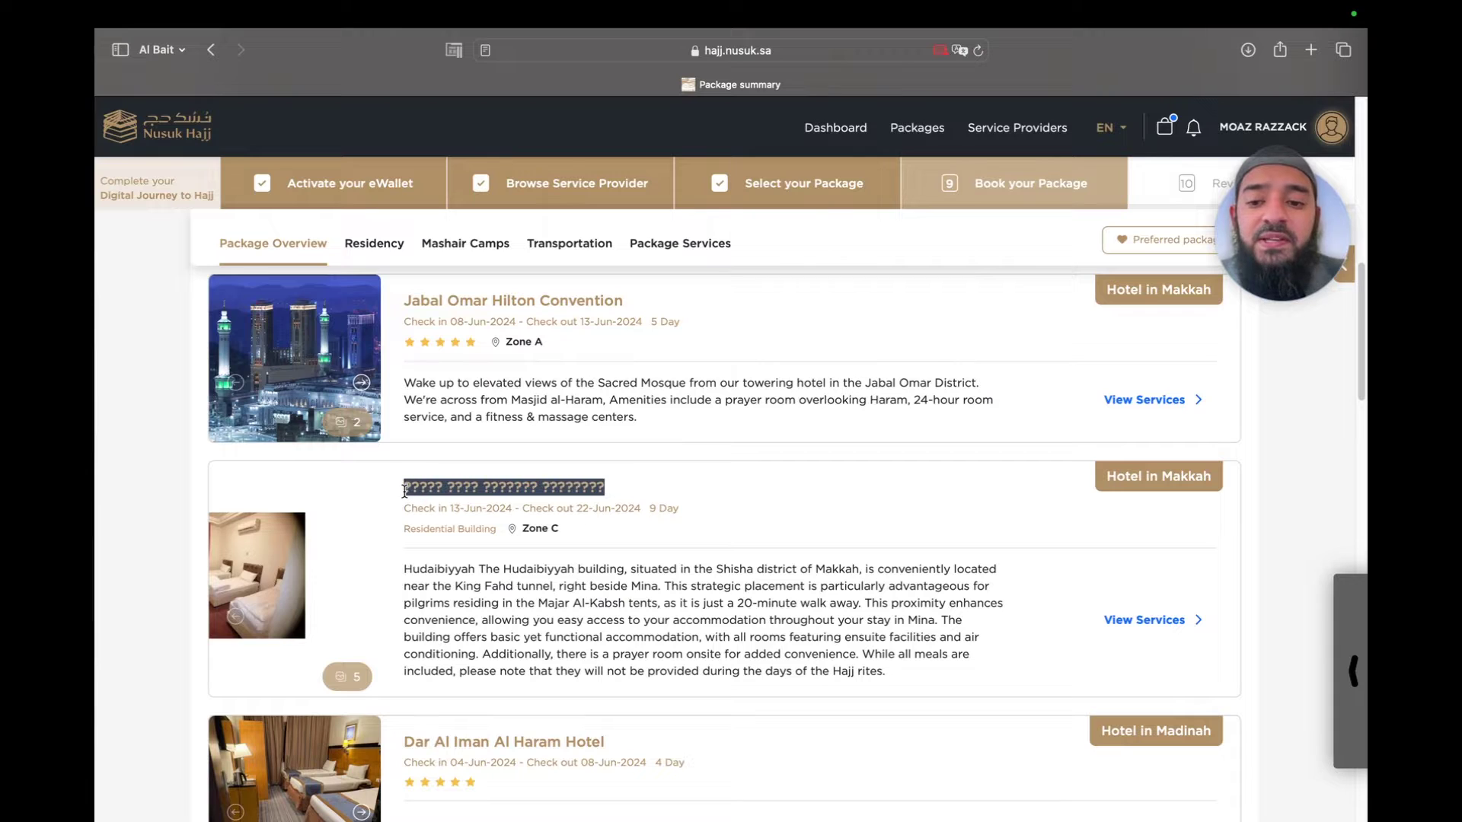
left_click(460, 597)
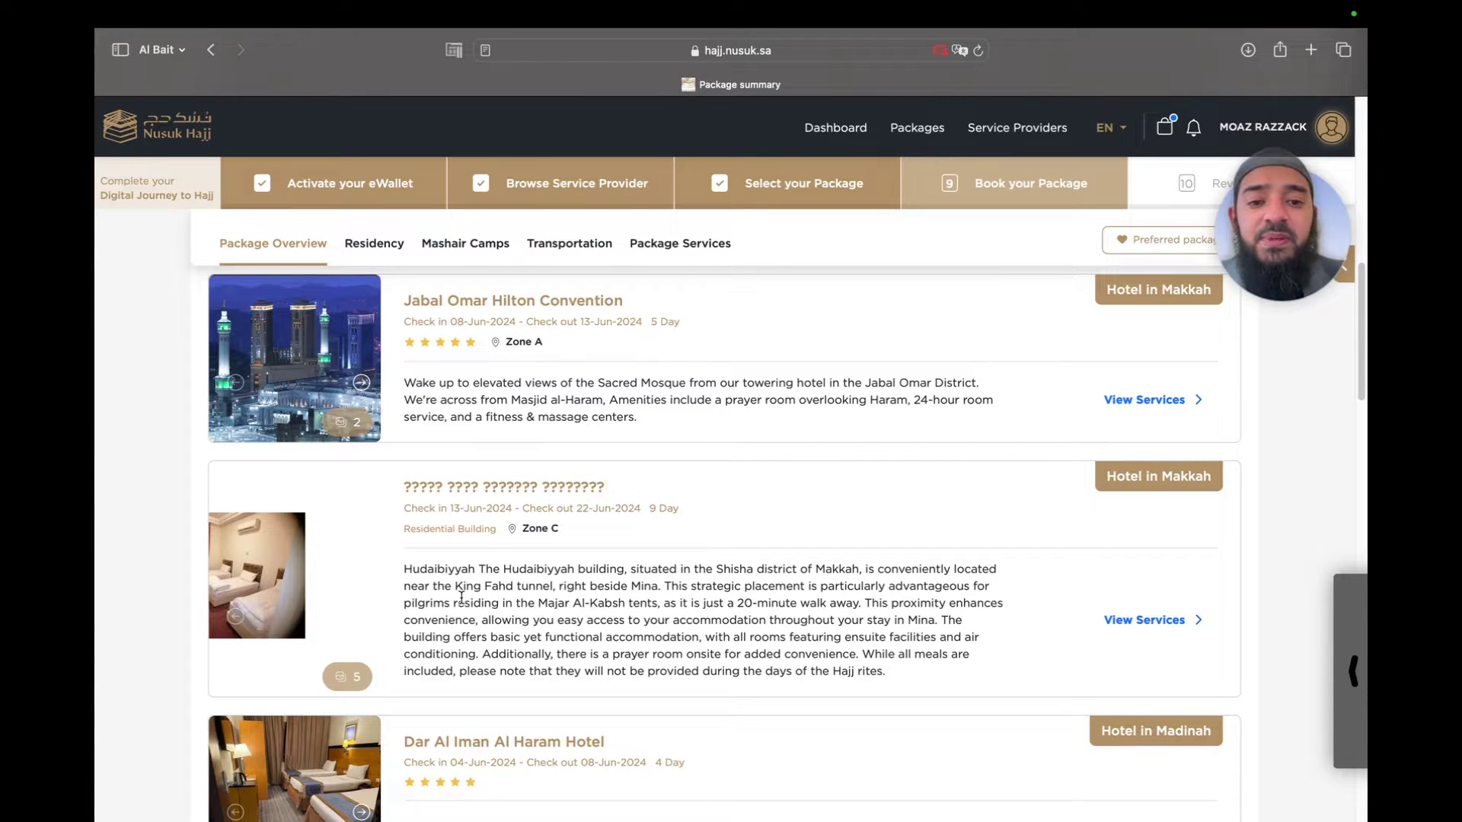
scroll(461, 598, "down", 2)
scroll(460, 597, "down", 2)
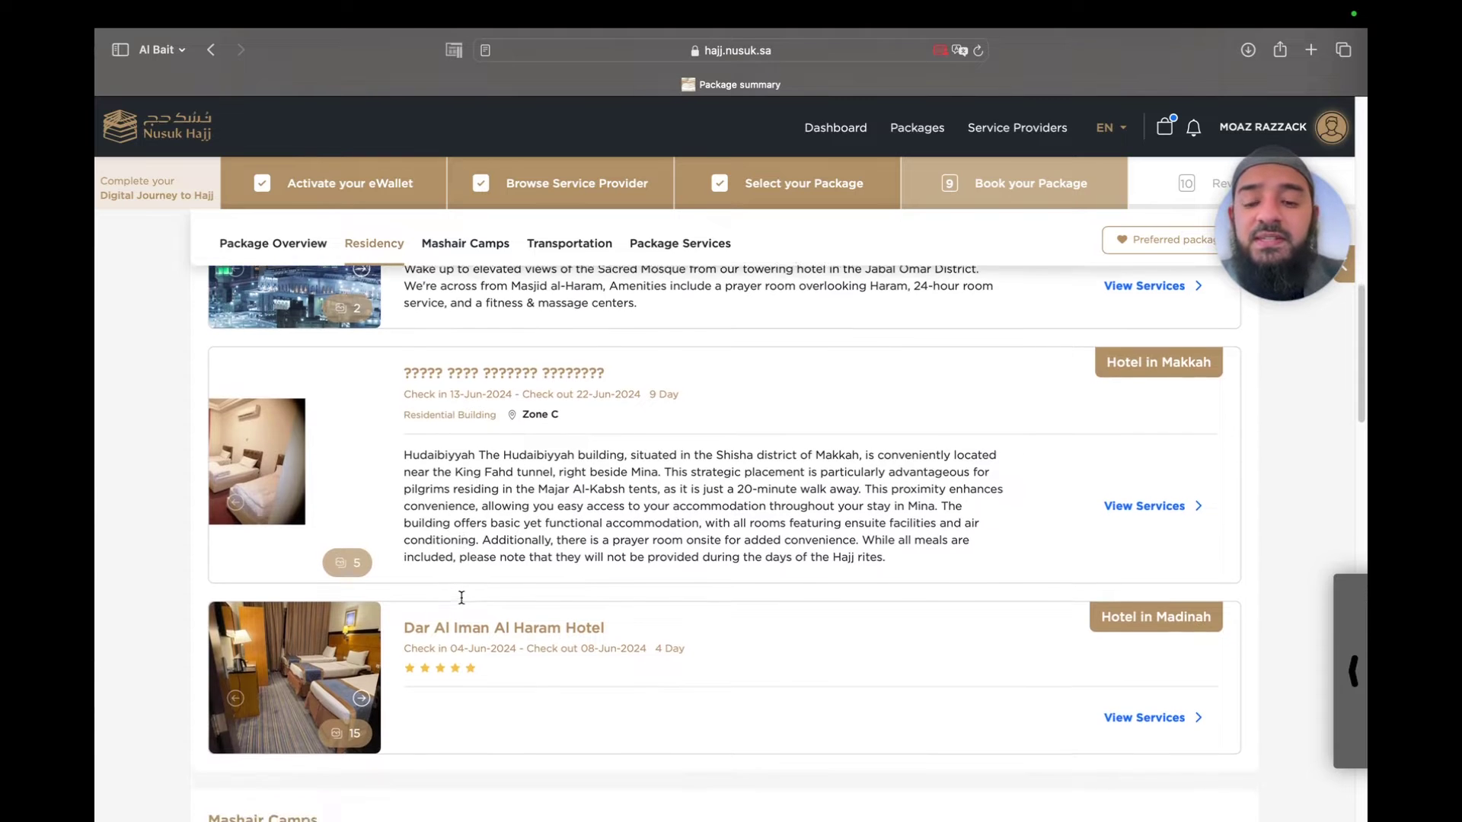
scroll(461, 598, "down", 5)
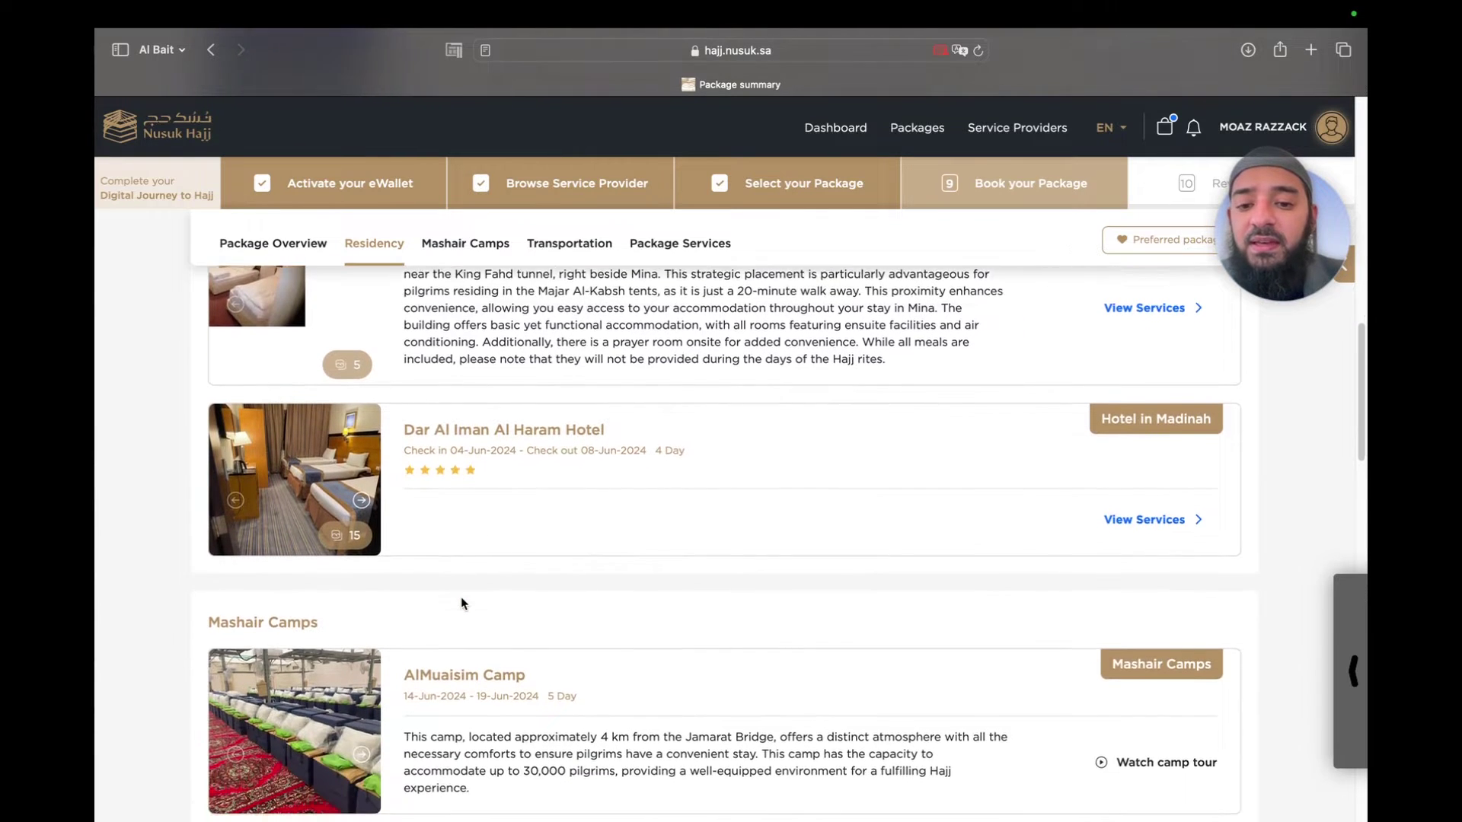
scroll(462, 602, "down", 4)
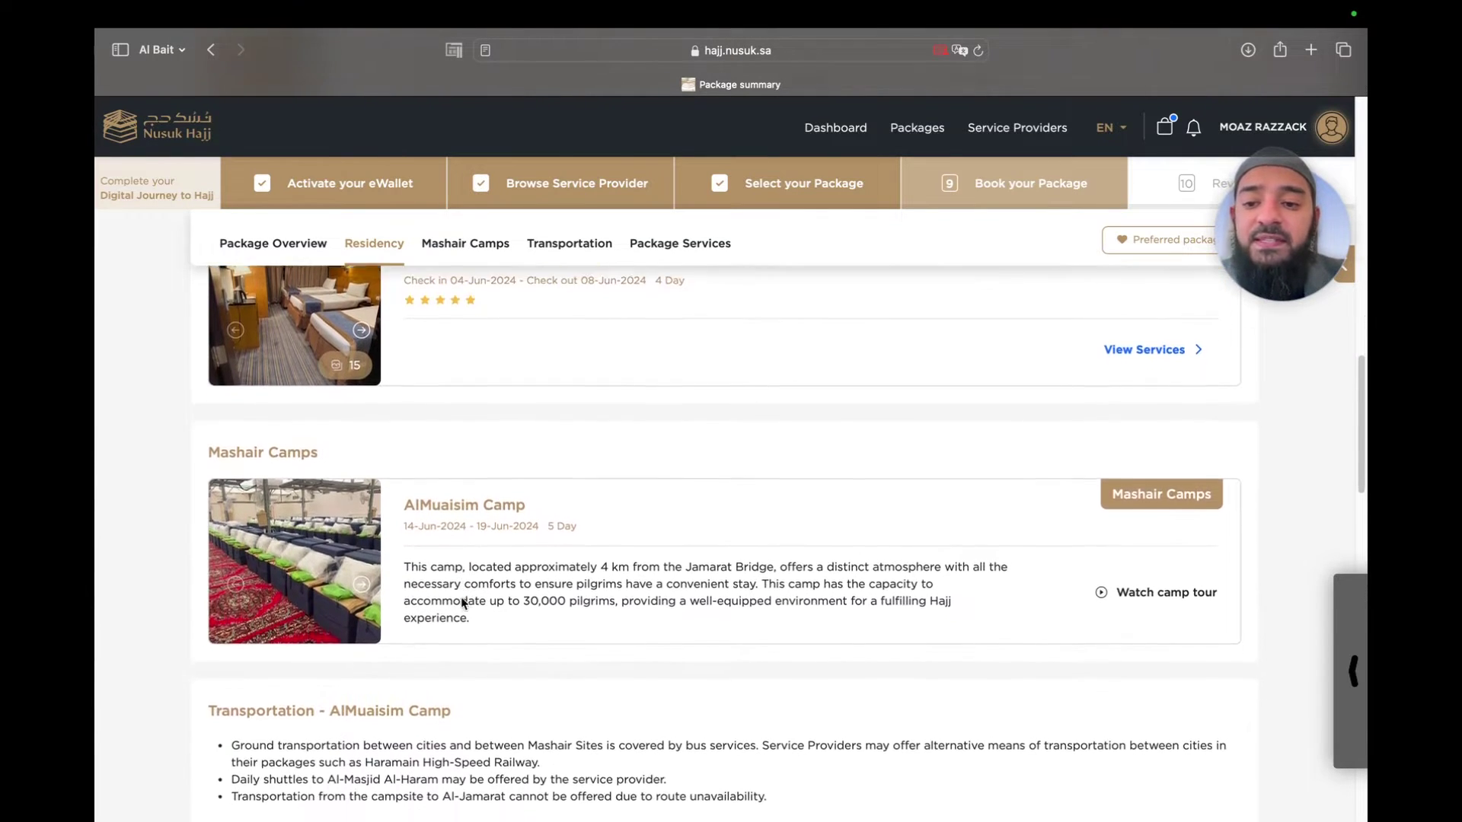
Examine which package services are included or cost extra, the cancellation policy's refund terms, and the provider's contact options.
scroll(462, 603, "down", 12)
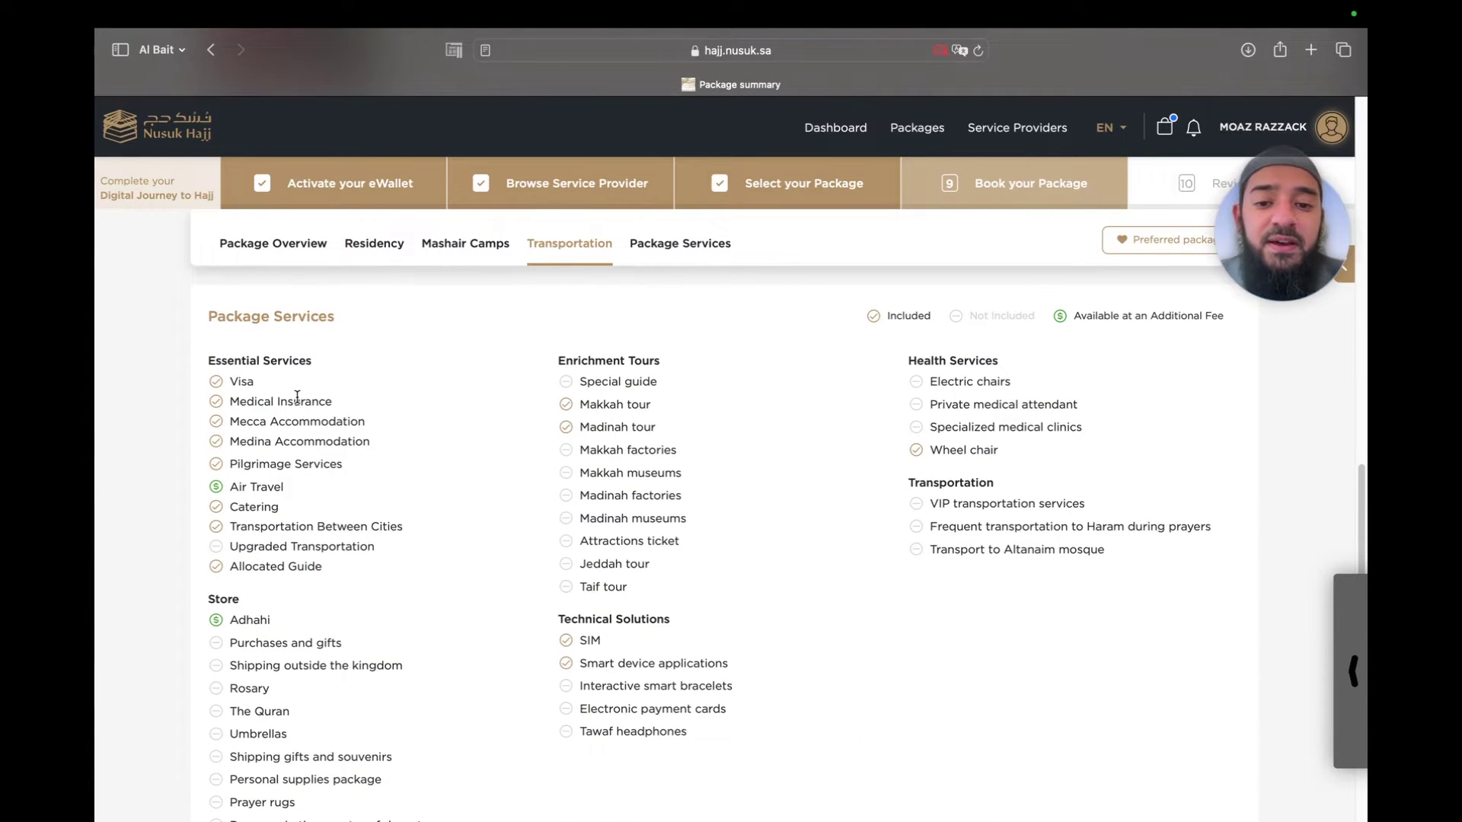
scroll(296, 397, "down", 1)
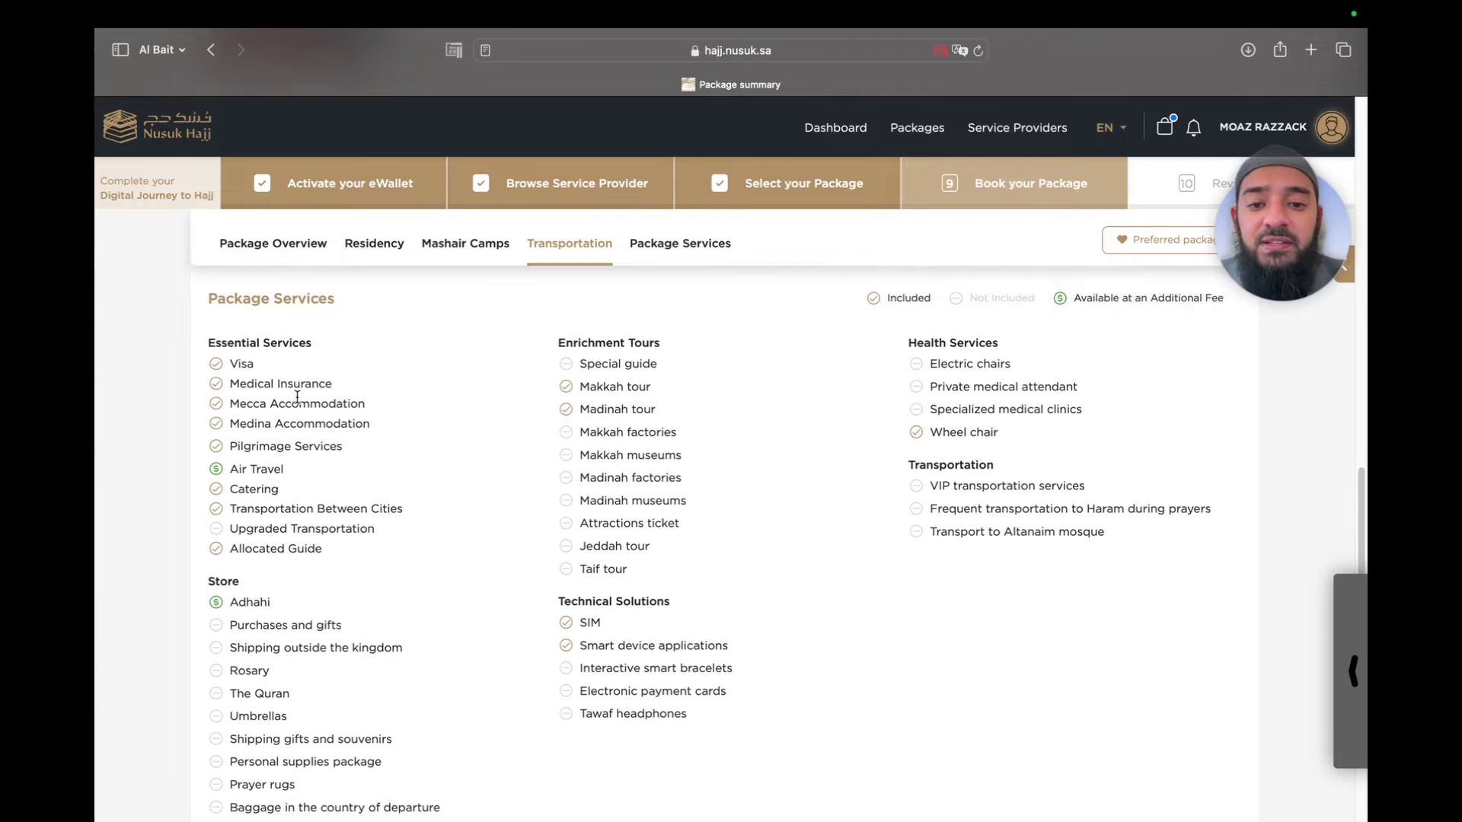
scroll(297, 397, "up", 1)
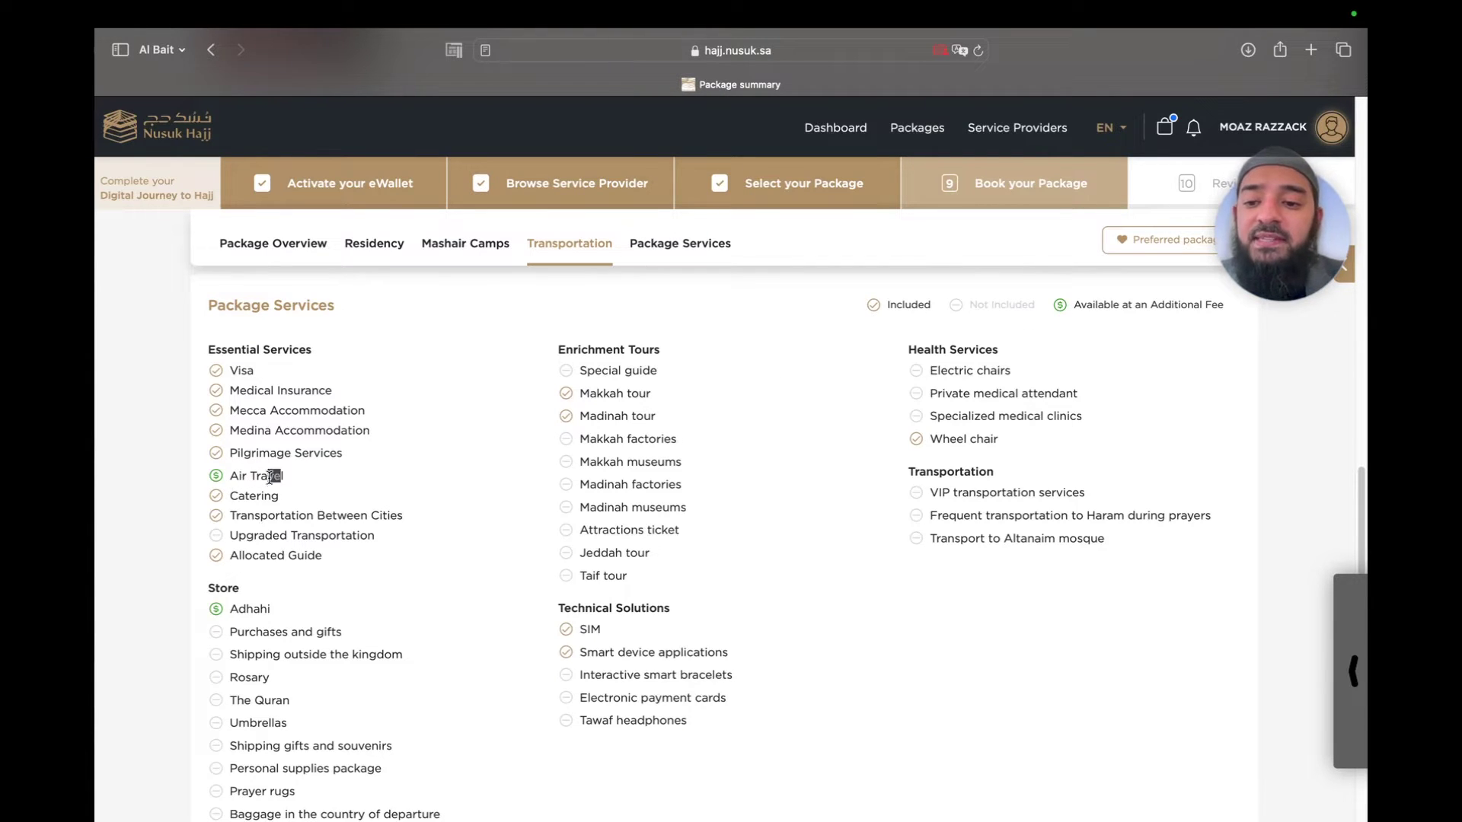
left_click_drag(280, 615, 227, 613)
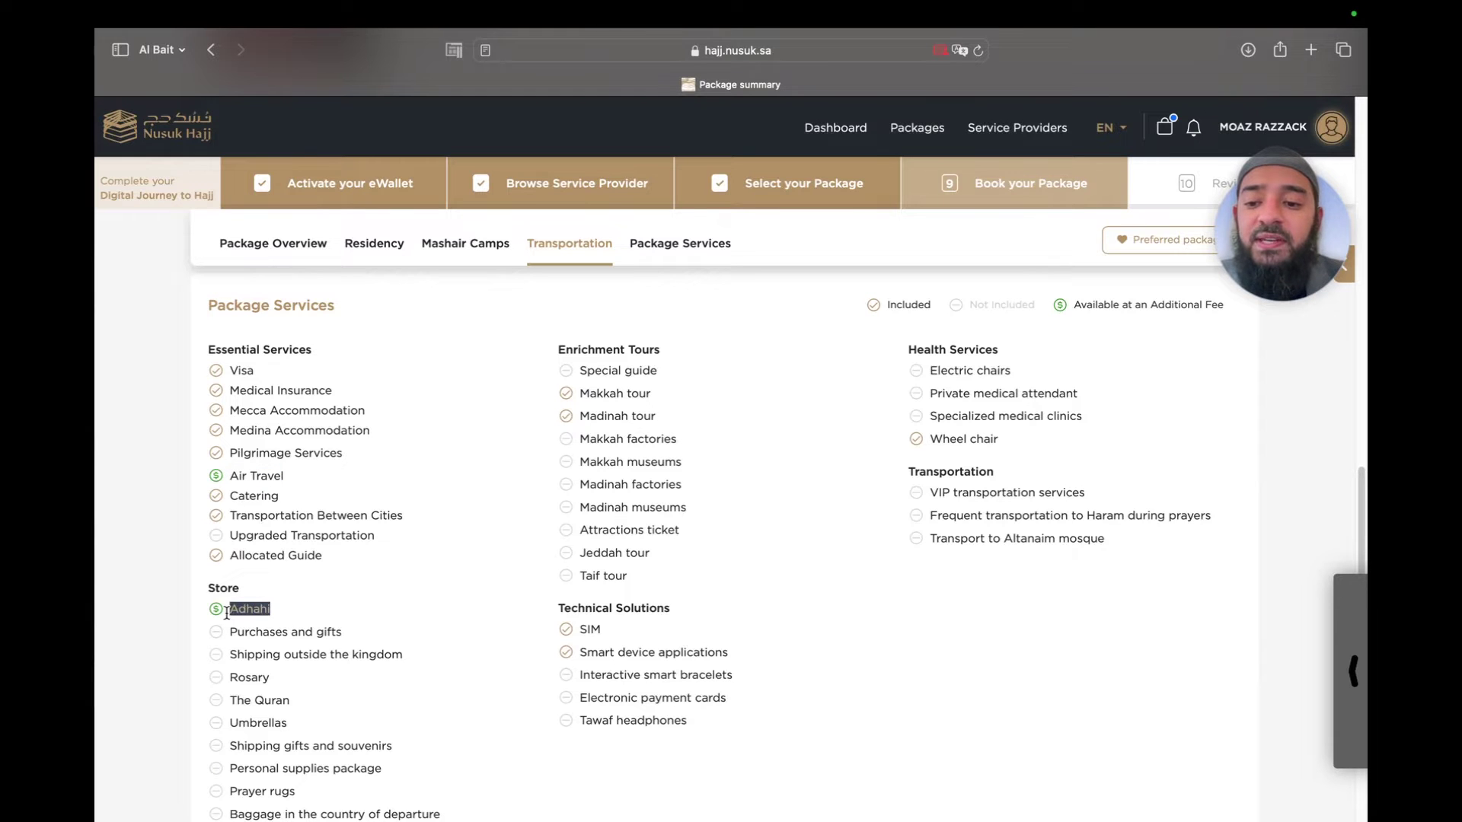
scroll(388, 462, "down", 10)
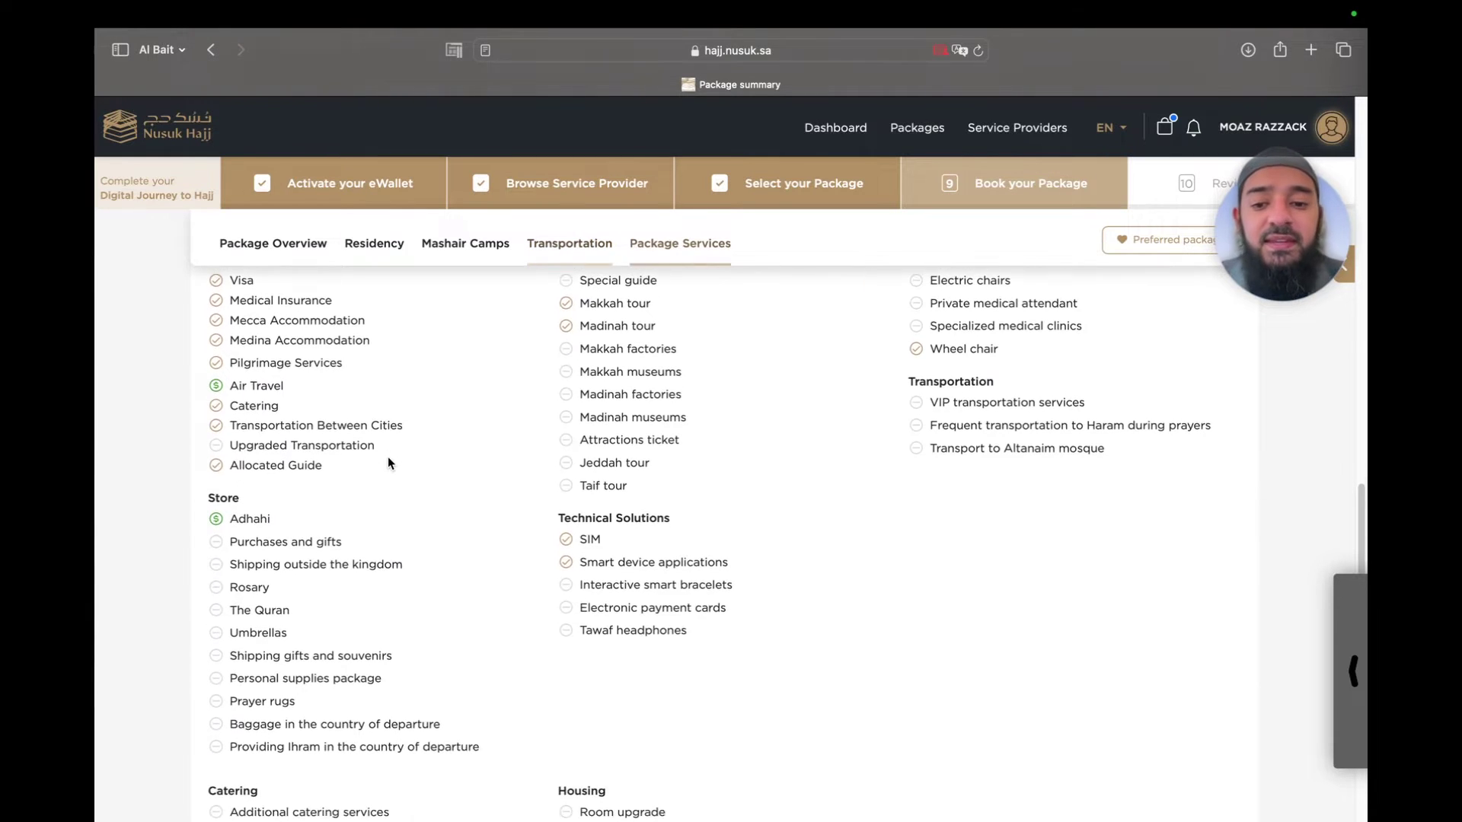
scroll(388, 462, "down", 10)
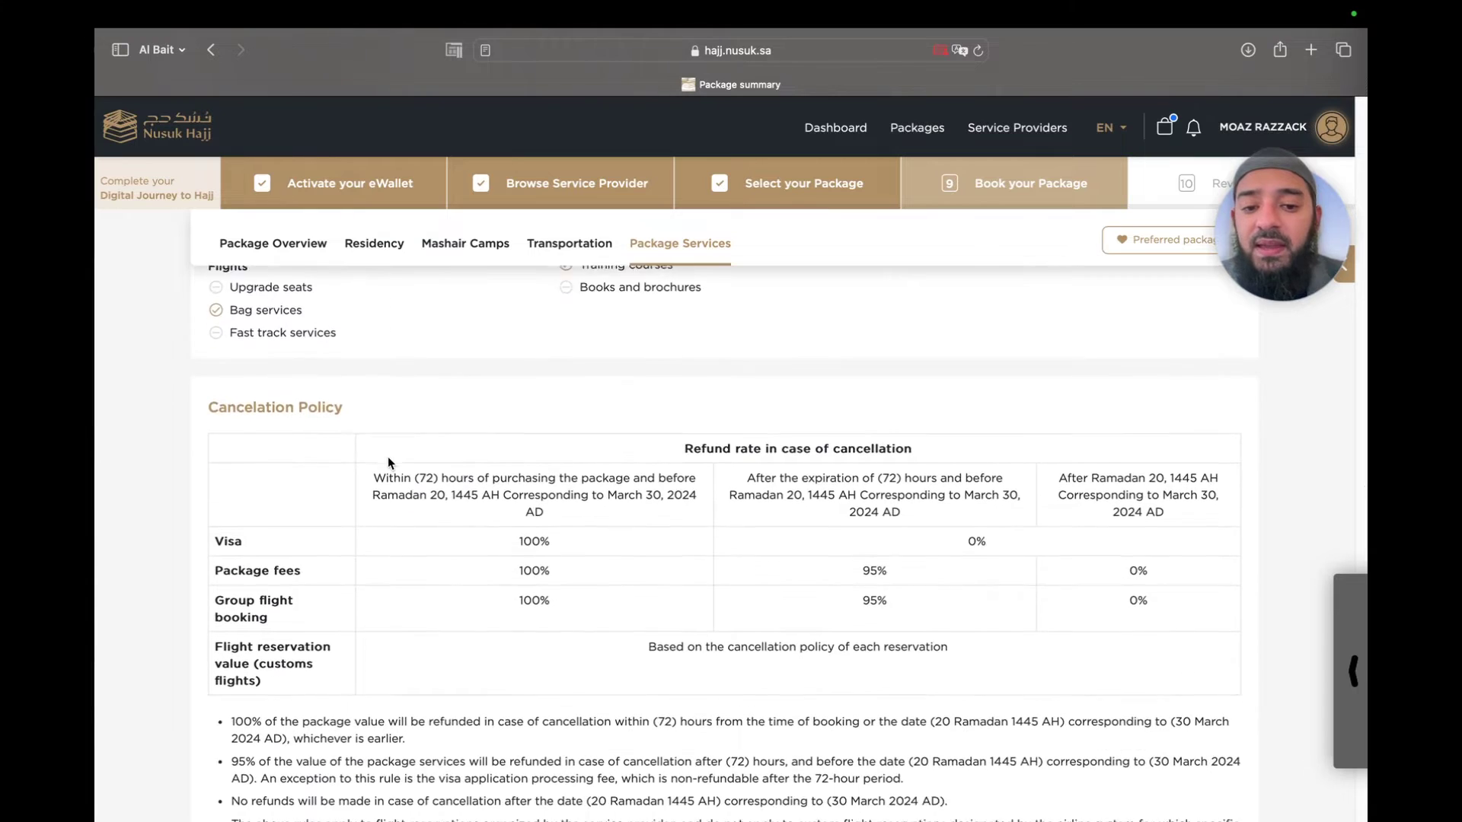
scroll(387, 462, "down", 1)
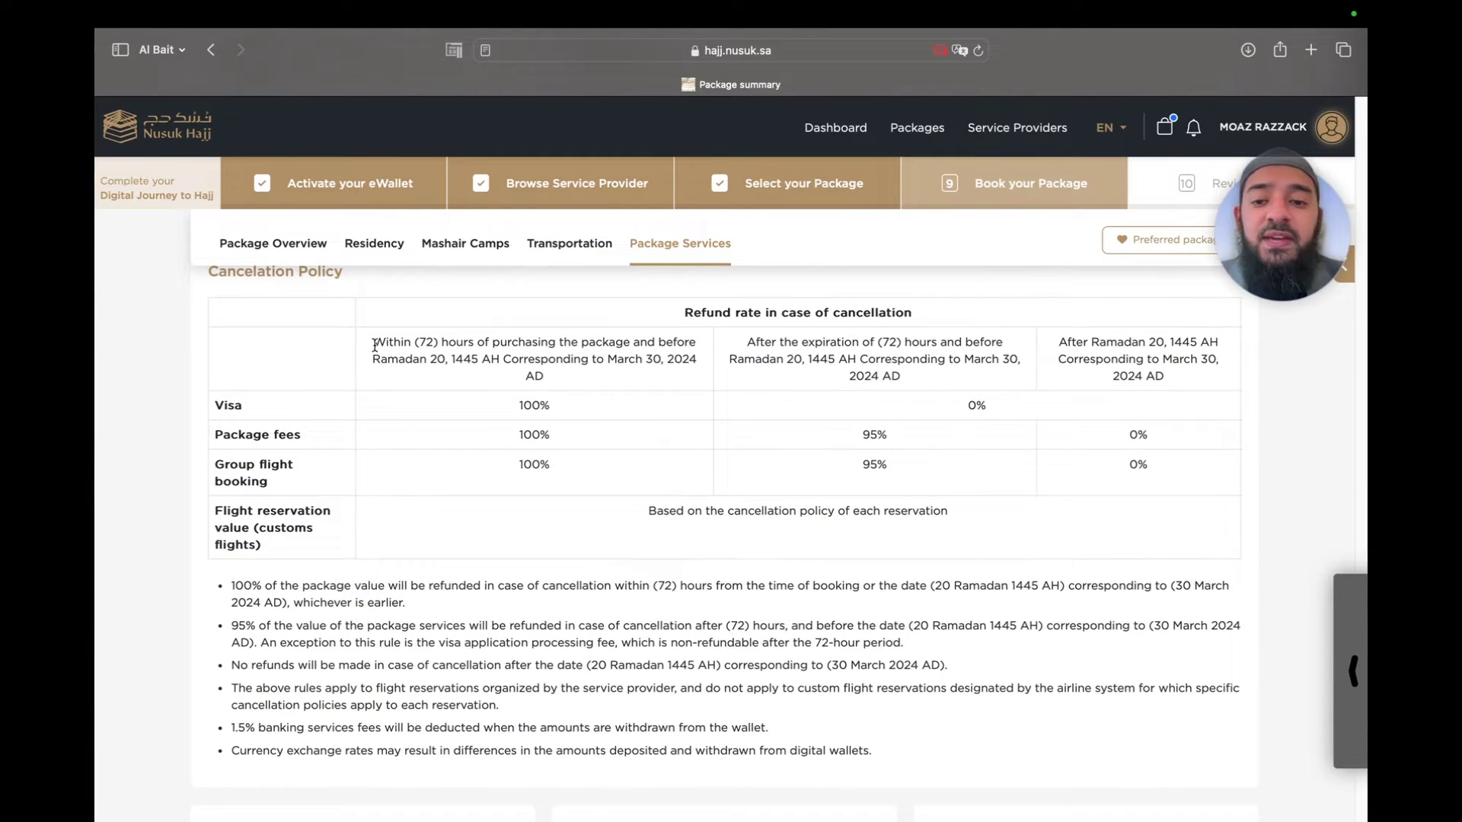
scroll(322, 649, "down", 8)
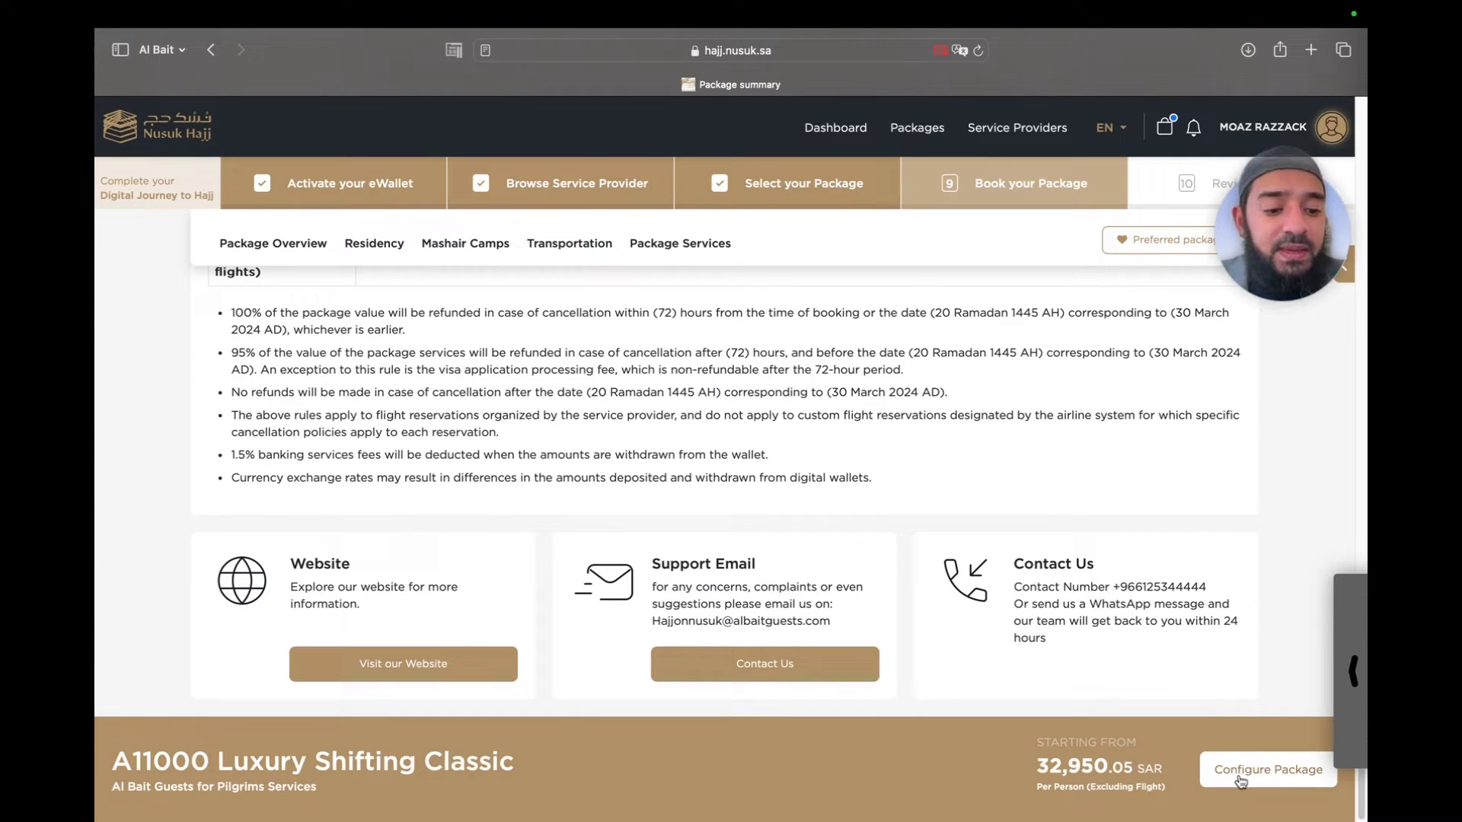
Start configuring the A11000 Luxury Shifting Classic package.
left_click_drag(1289, 238, 1257, 563)
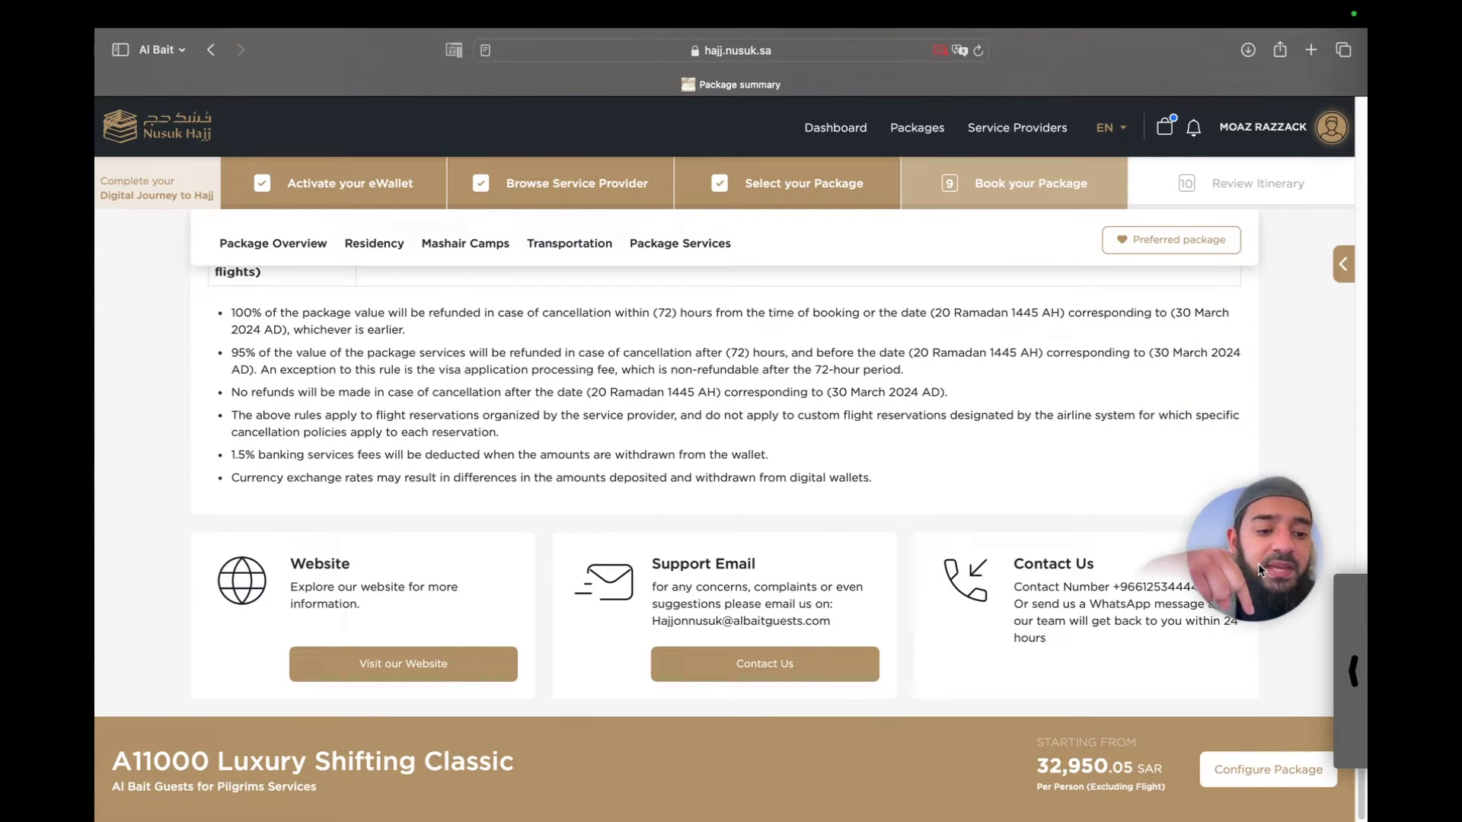
left_click(1268, 781)
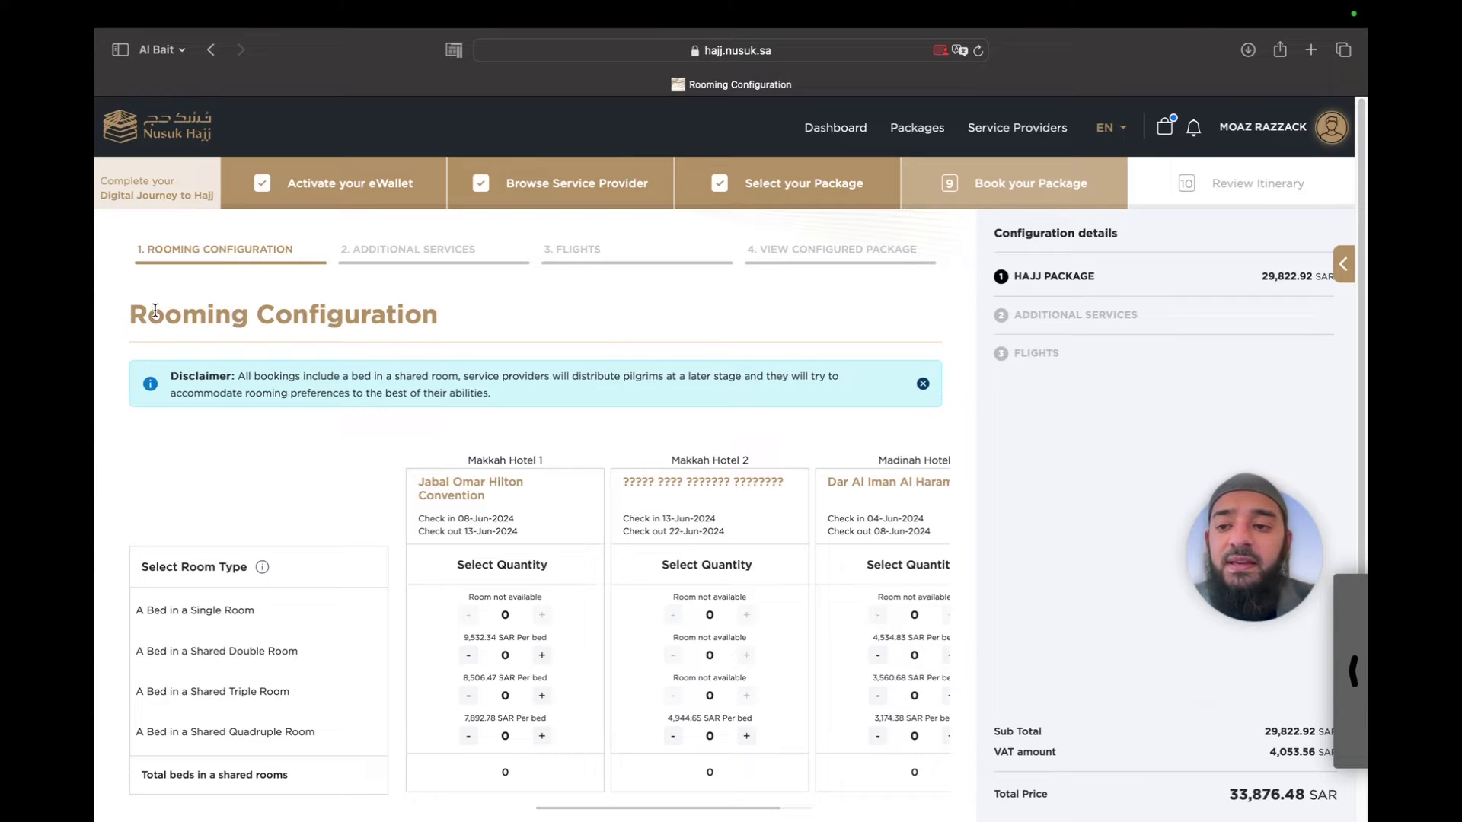
Examine the rooming configuration for the two Makkah hotels and the Madinah hotel, including their check-in and check-out dates.
left_click_drag(133, 315, 434, 313)
left_click(497, 457)
scroll(497, 456, "down", 2)
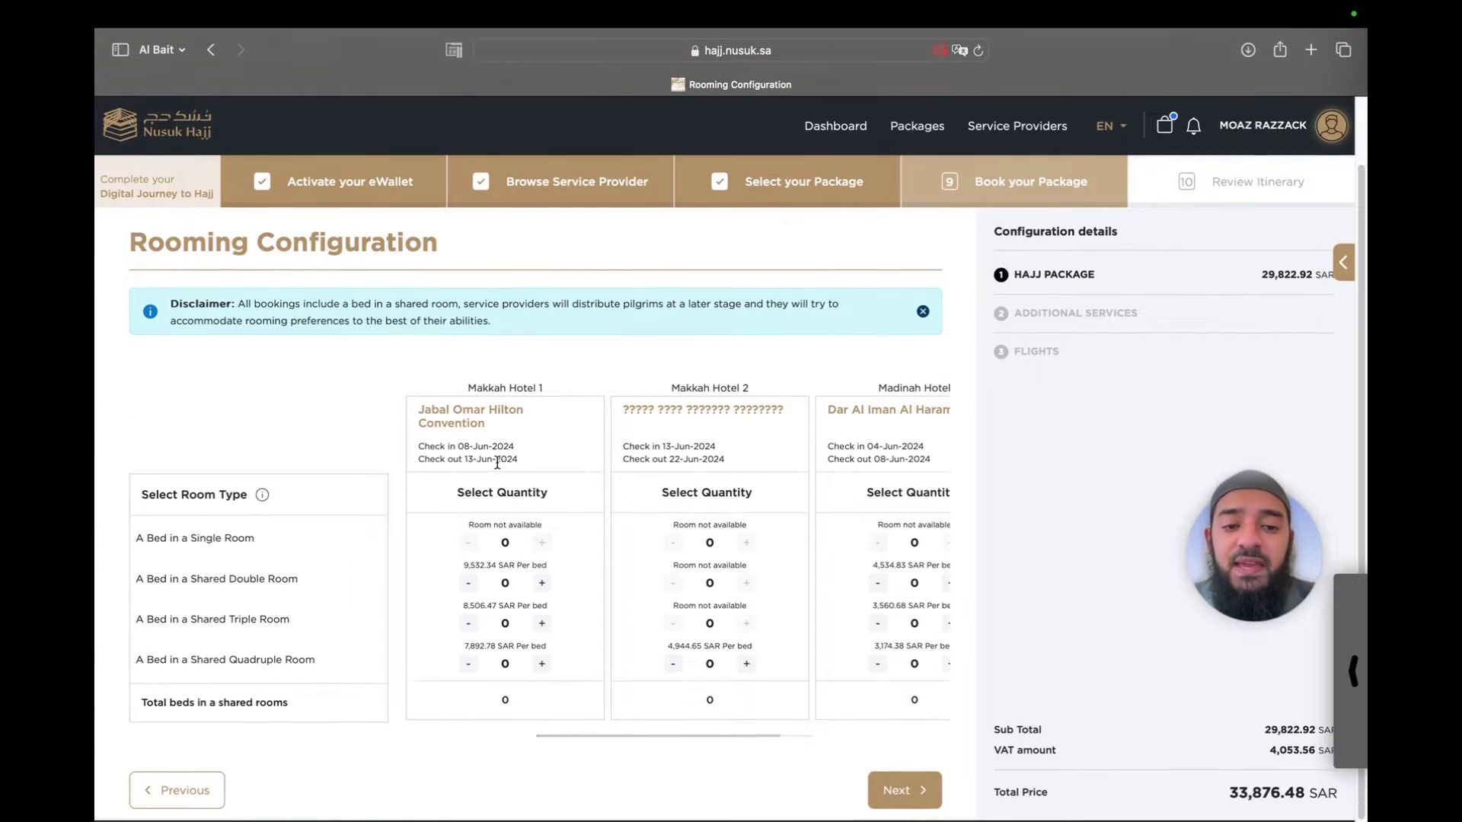
scroll(497, 456, "right", 1)
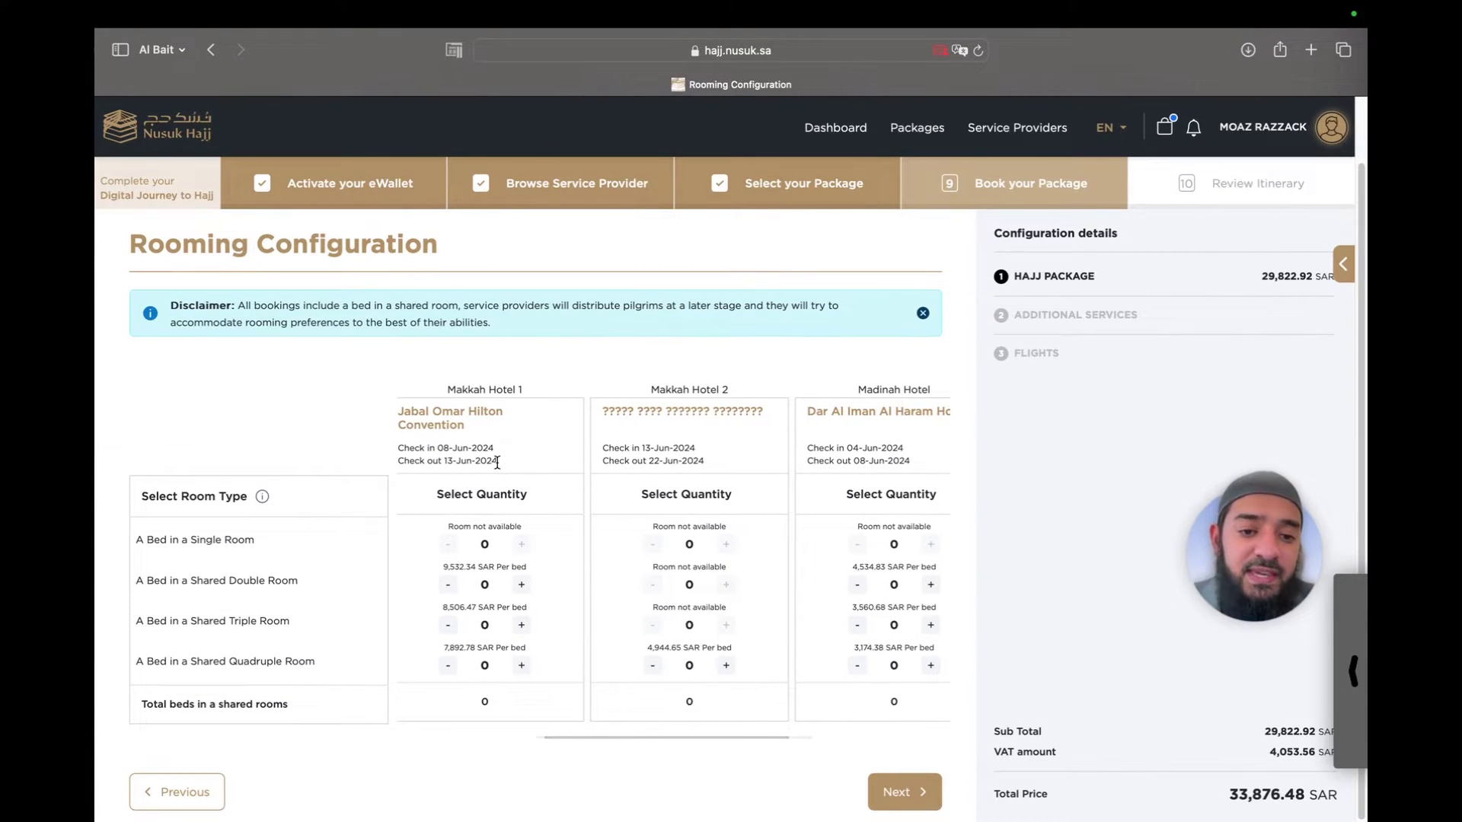
scroll(497, 462, "right", 1)
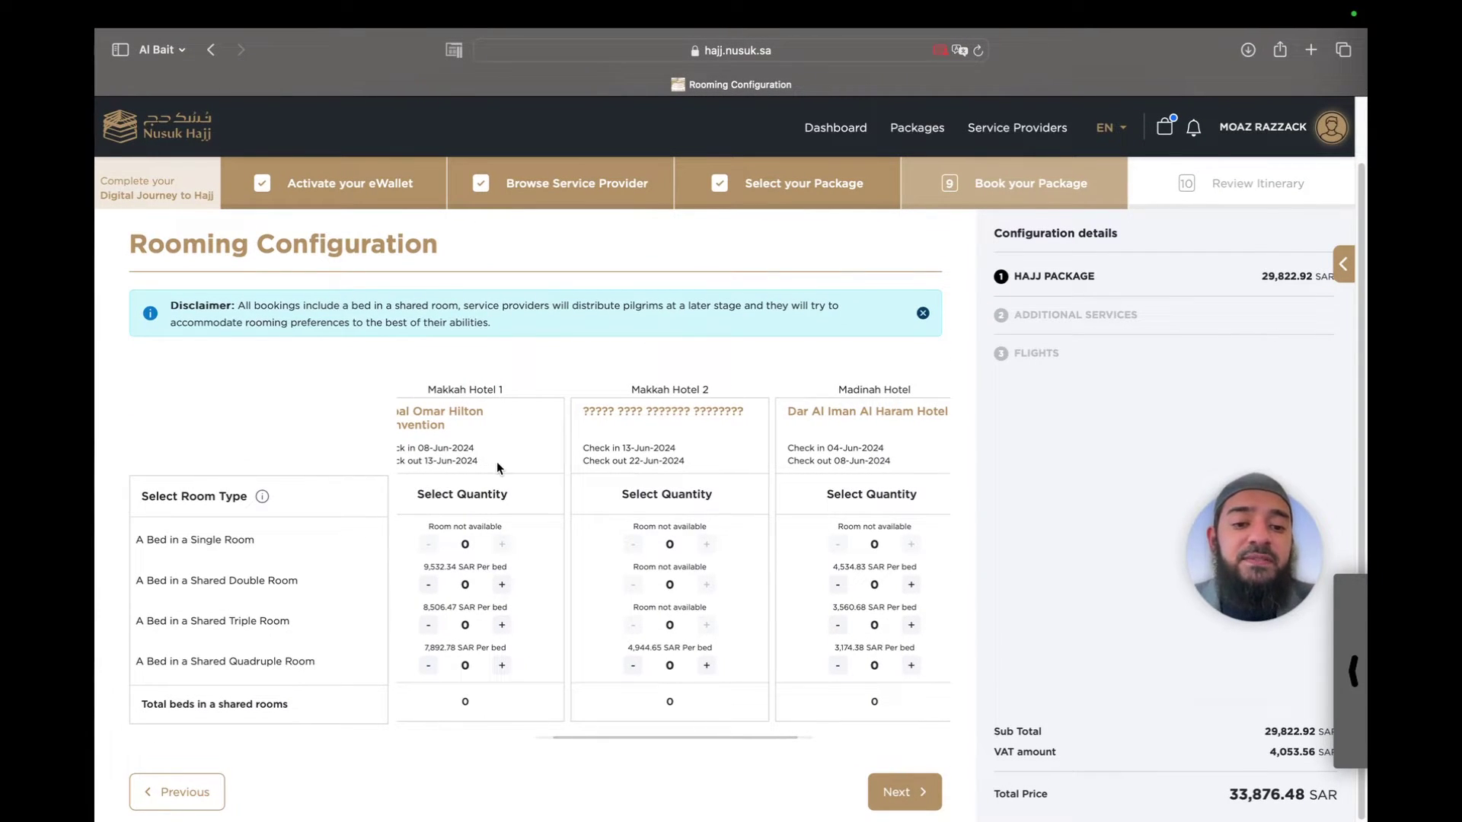
scroll(496, 461, "left", 1)
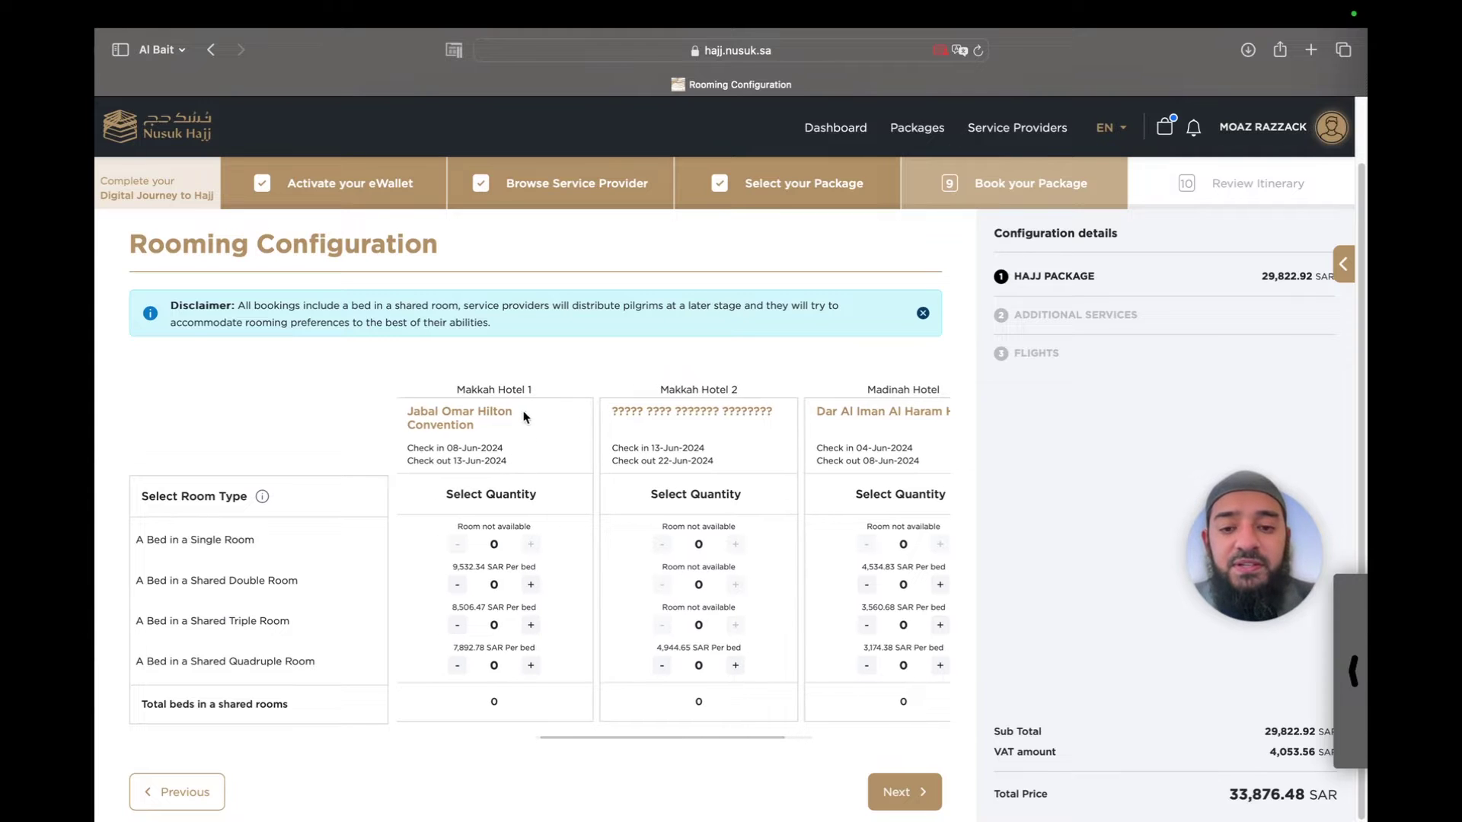
scroll(704, 411, "left", 3)
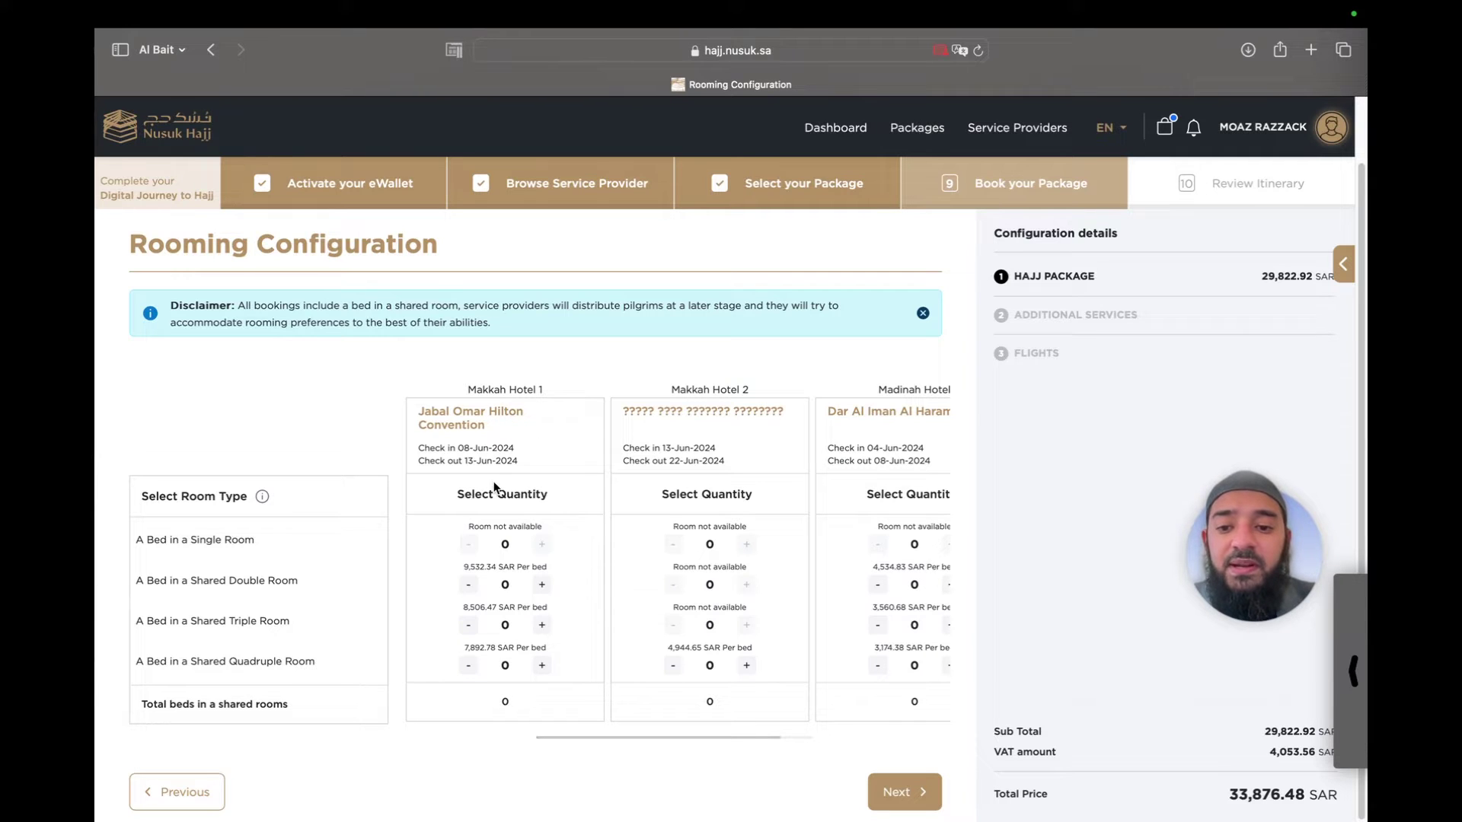
left_click_drag(1263, 601, 631, 497)
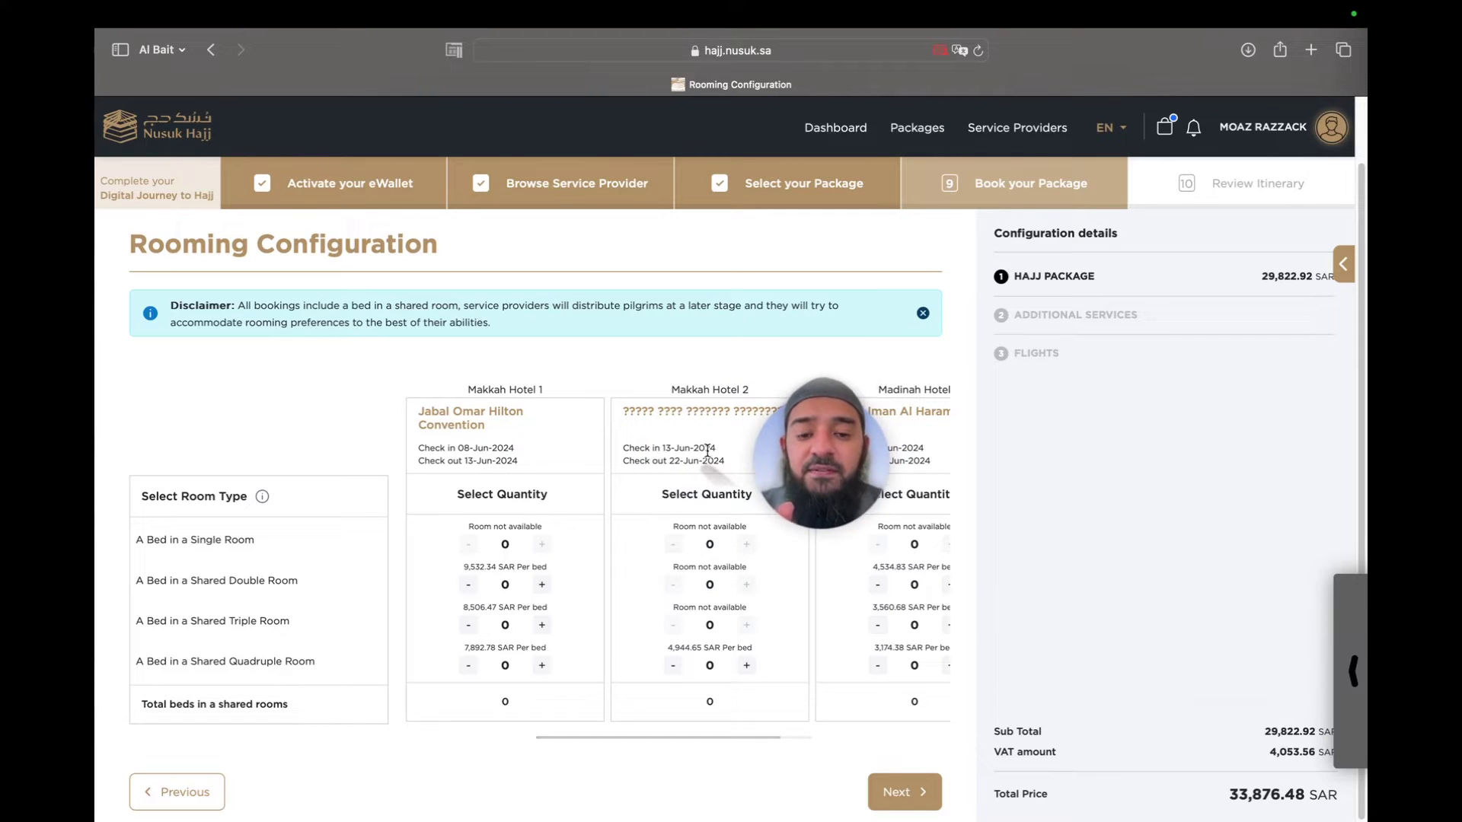
left_click_drag(792, 457, 612, 737)
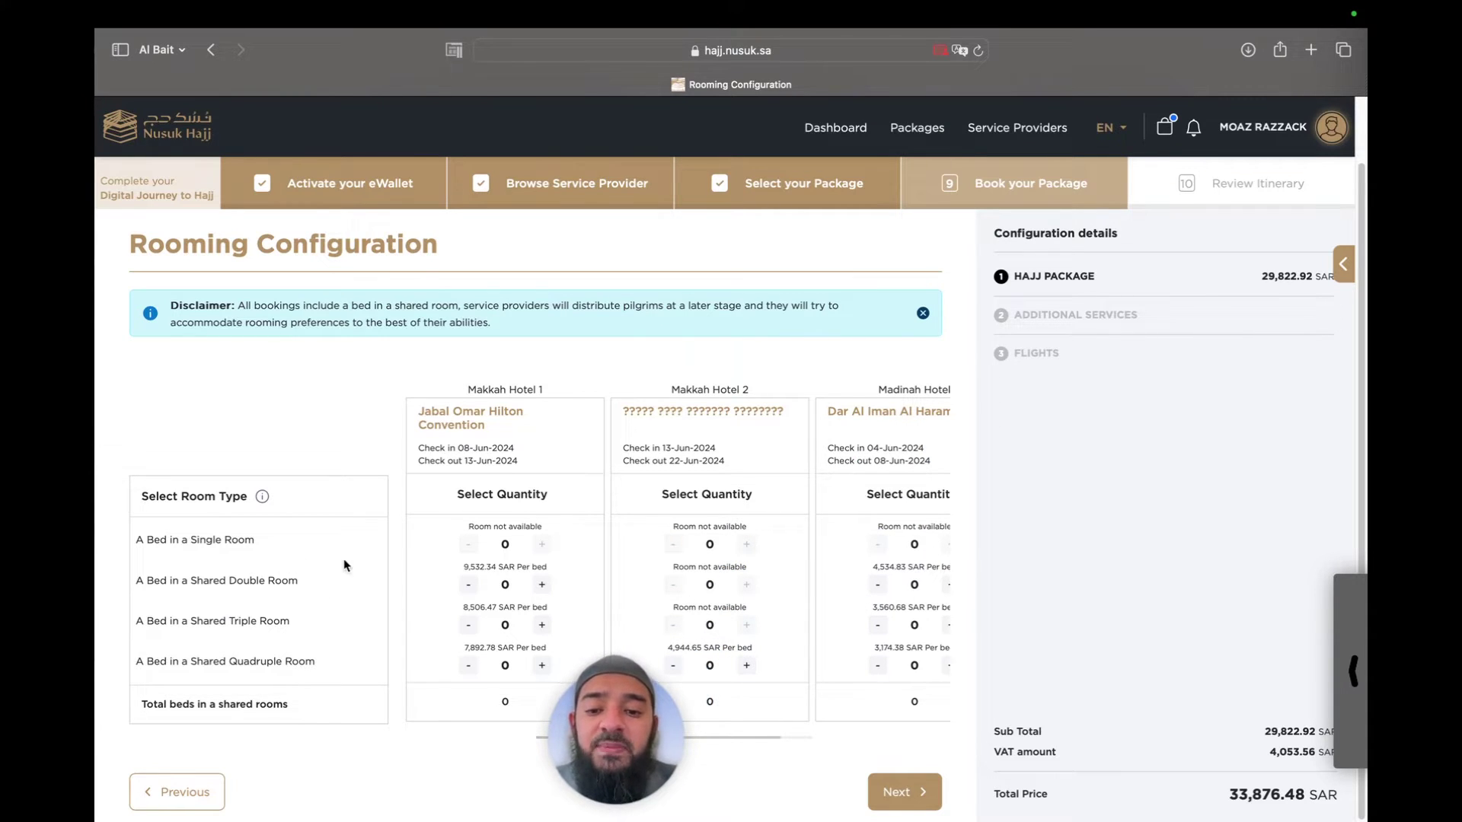
Compare the availability and per-bed price of single, double, triple and quadruple rooms across the three hotels.
scroll(513, 586, "up", 5)
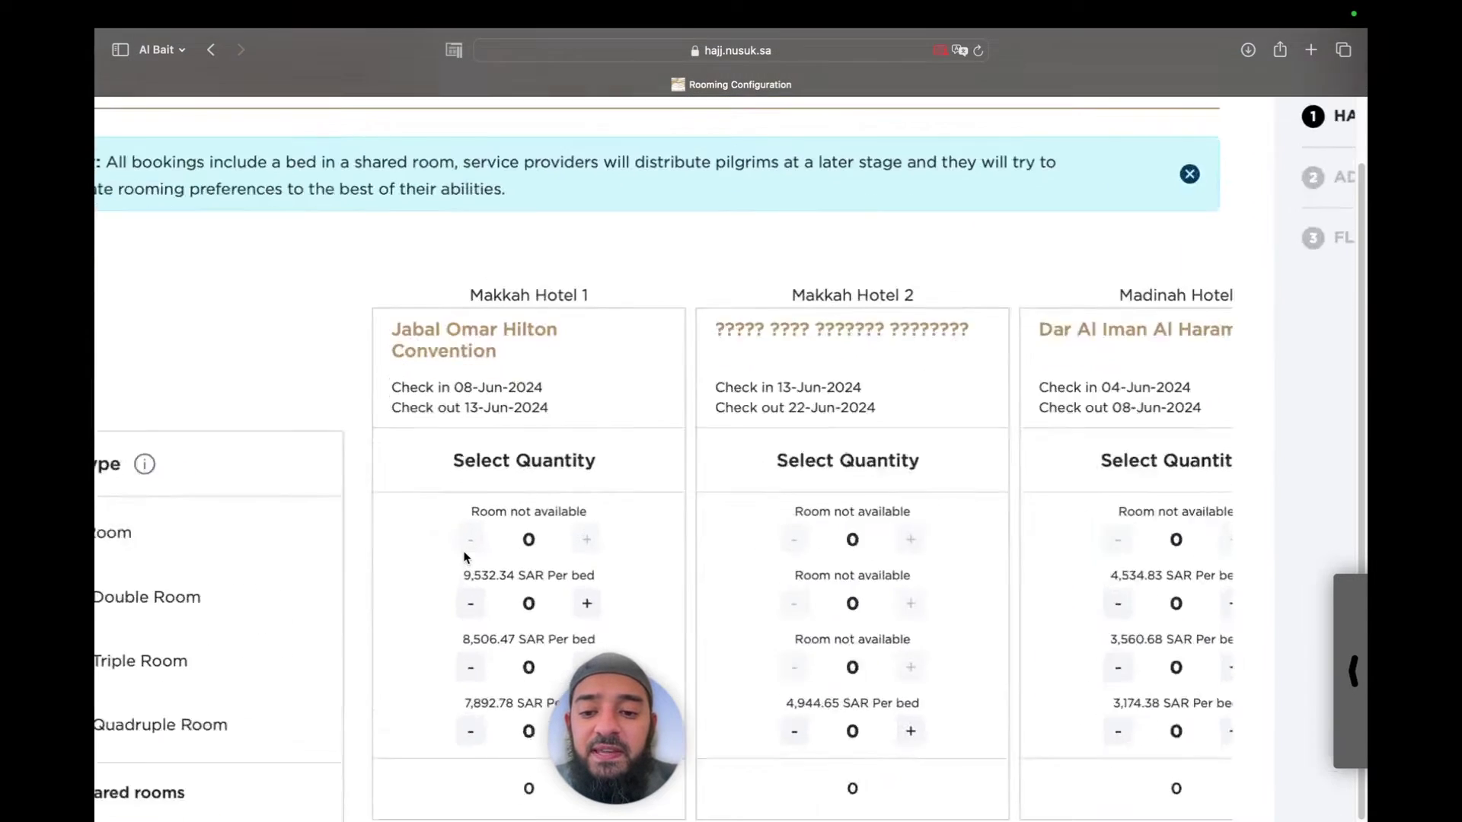
scroll(467, 558, "down", 5)
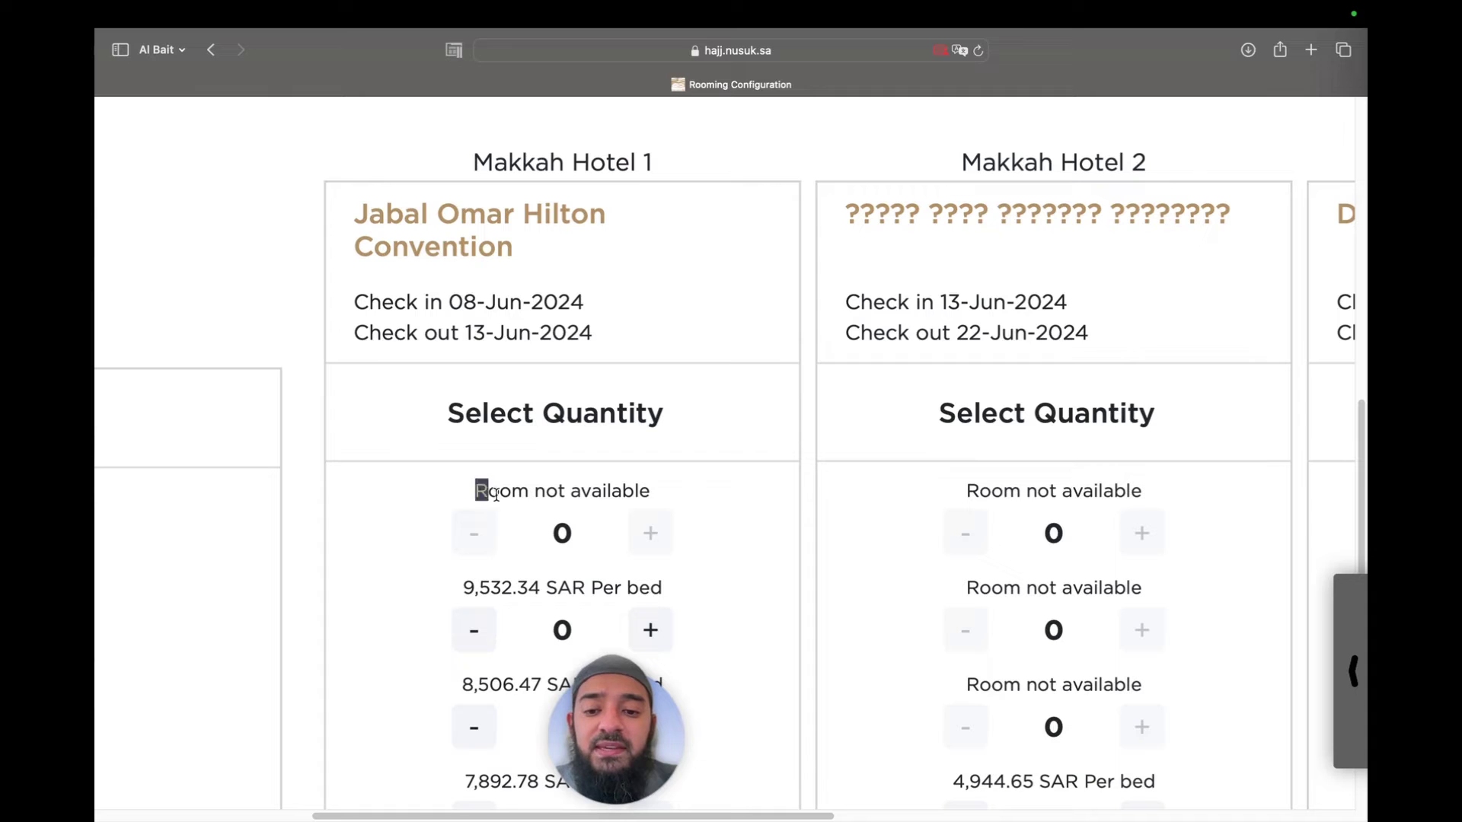
left_click_drag(496, 495, 656, 495)
scroll(574, 525, "left", 6)
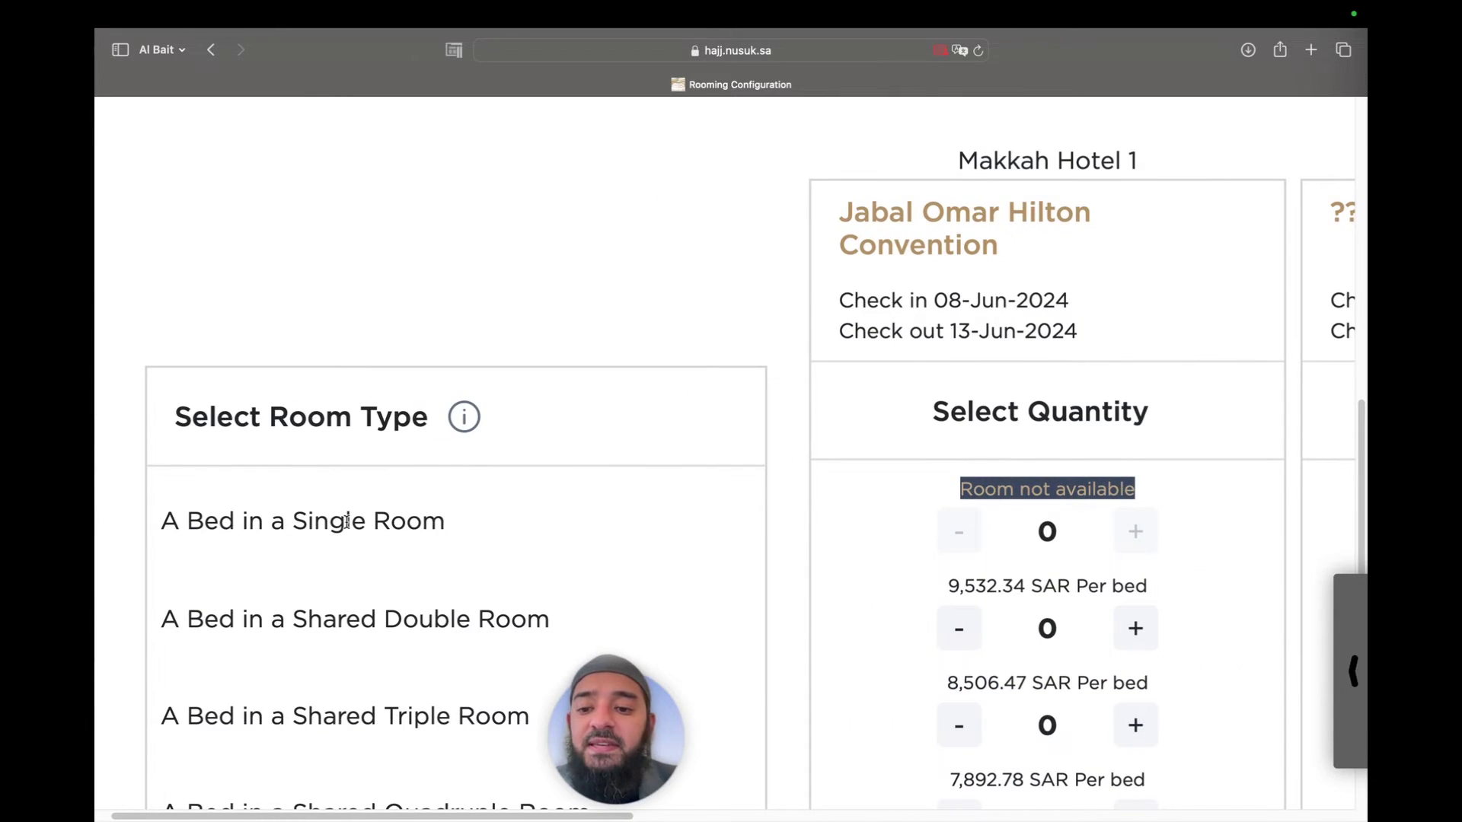
scroll(346, 522, "down", 5)
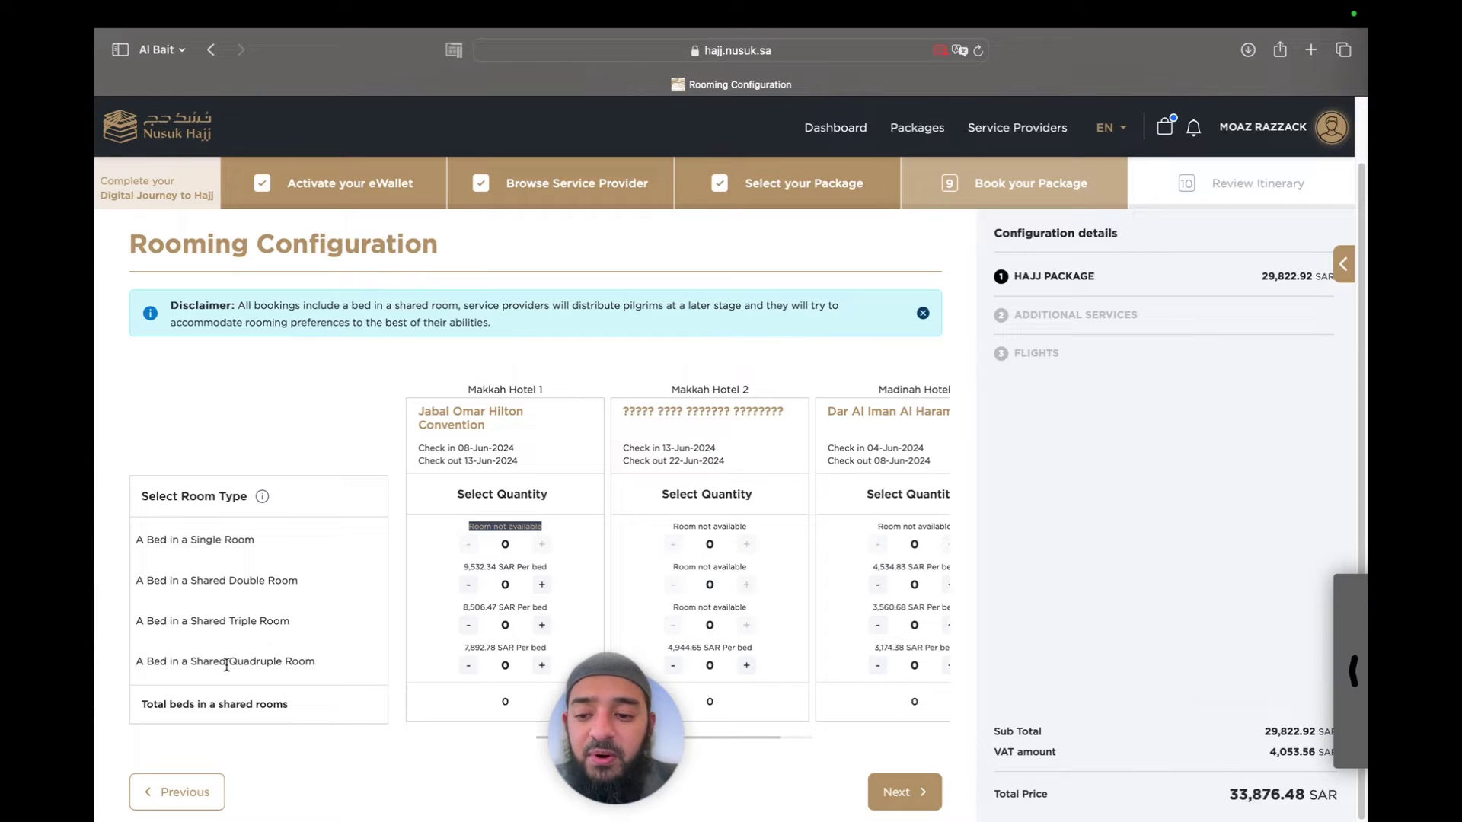
left_click(434, 615)
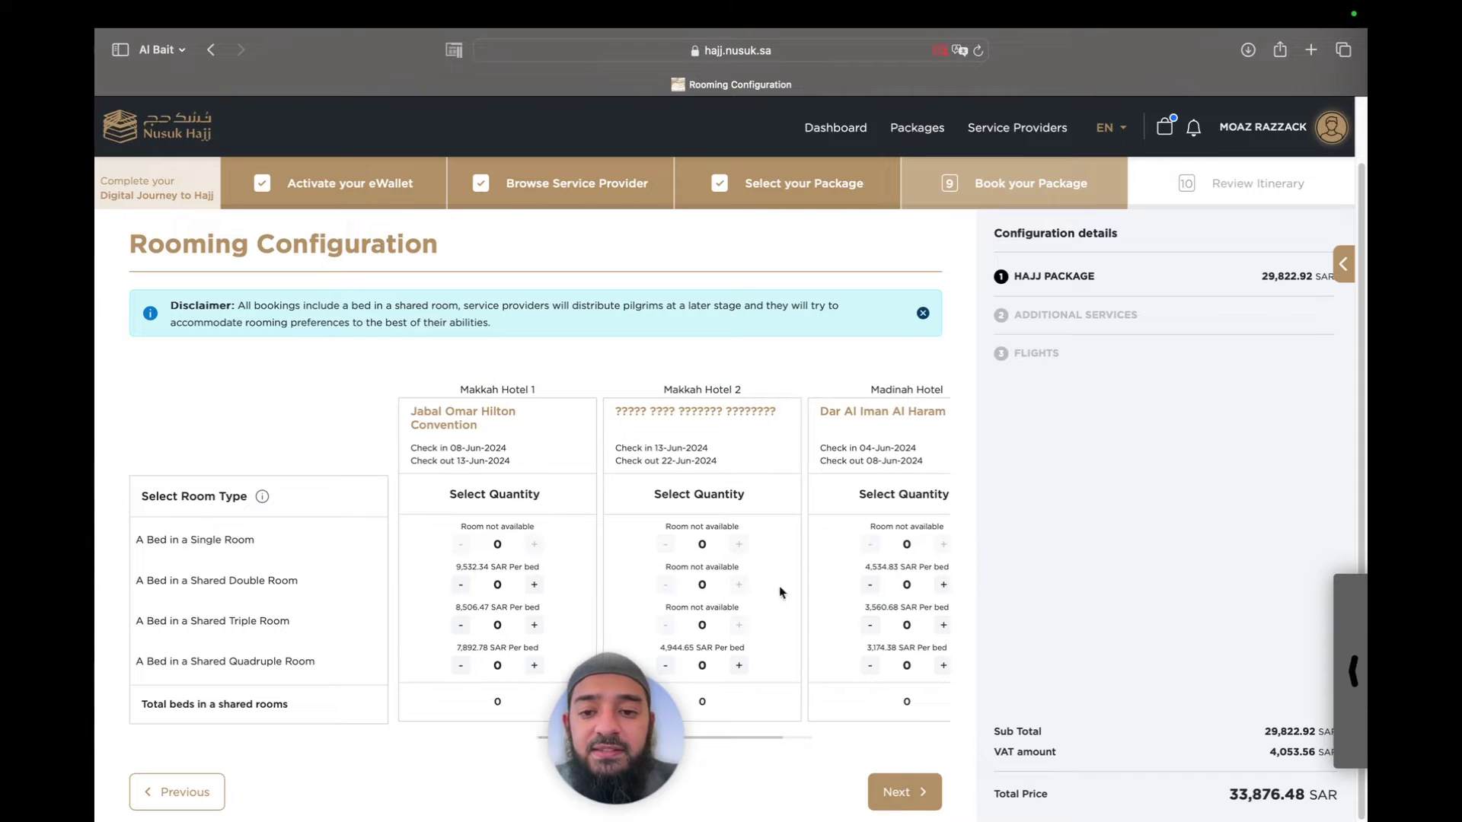
scroll(485, 545, "right", 2)
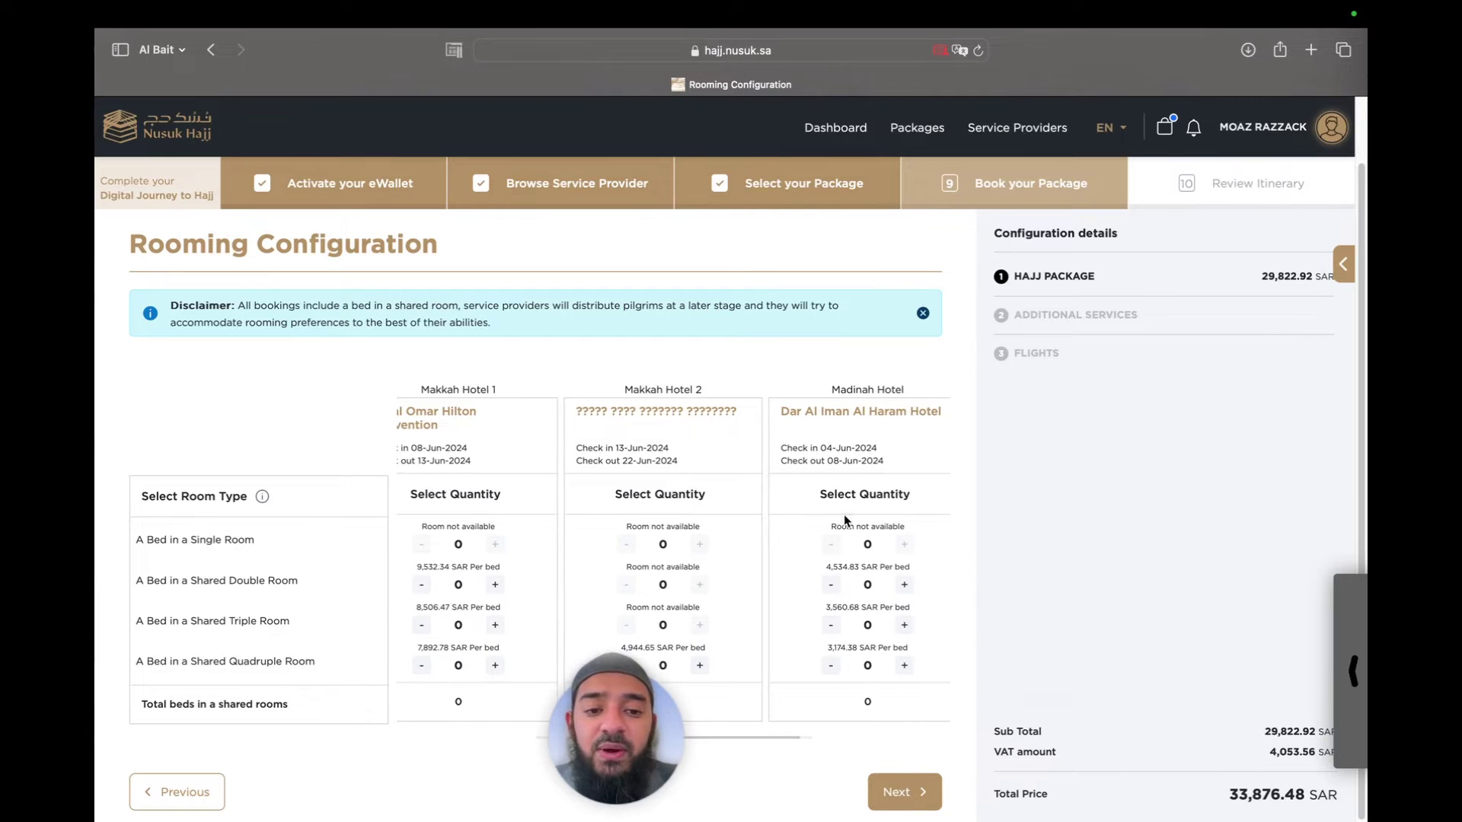
scroll(857, 521, "left", 2)
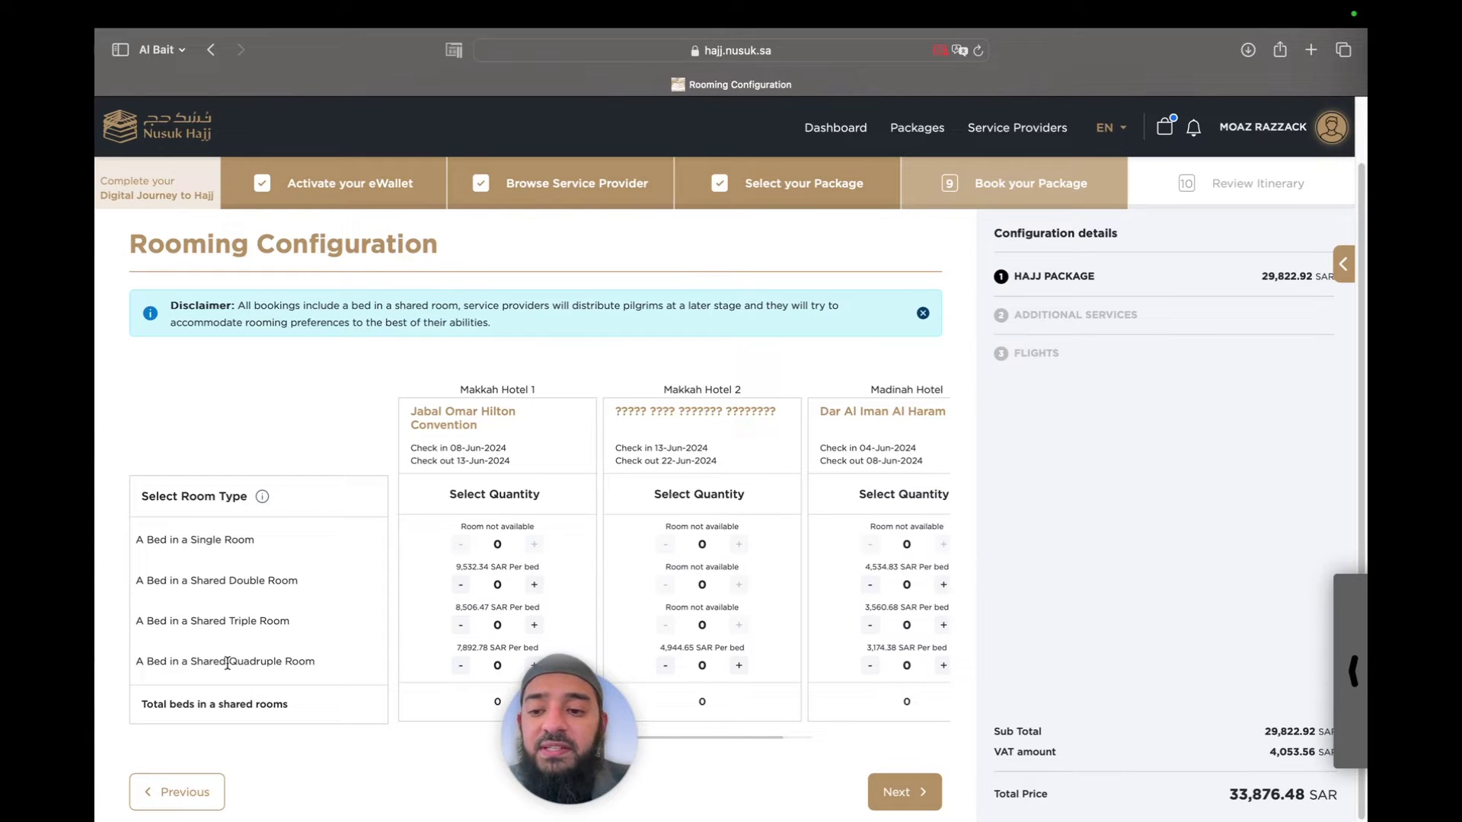
scroll(684, 641, "up", 5)
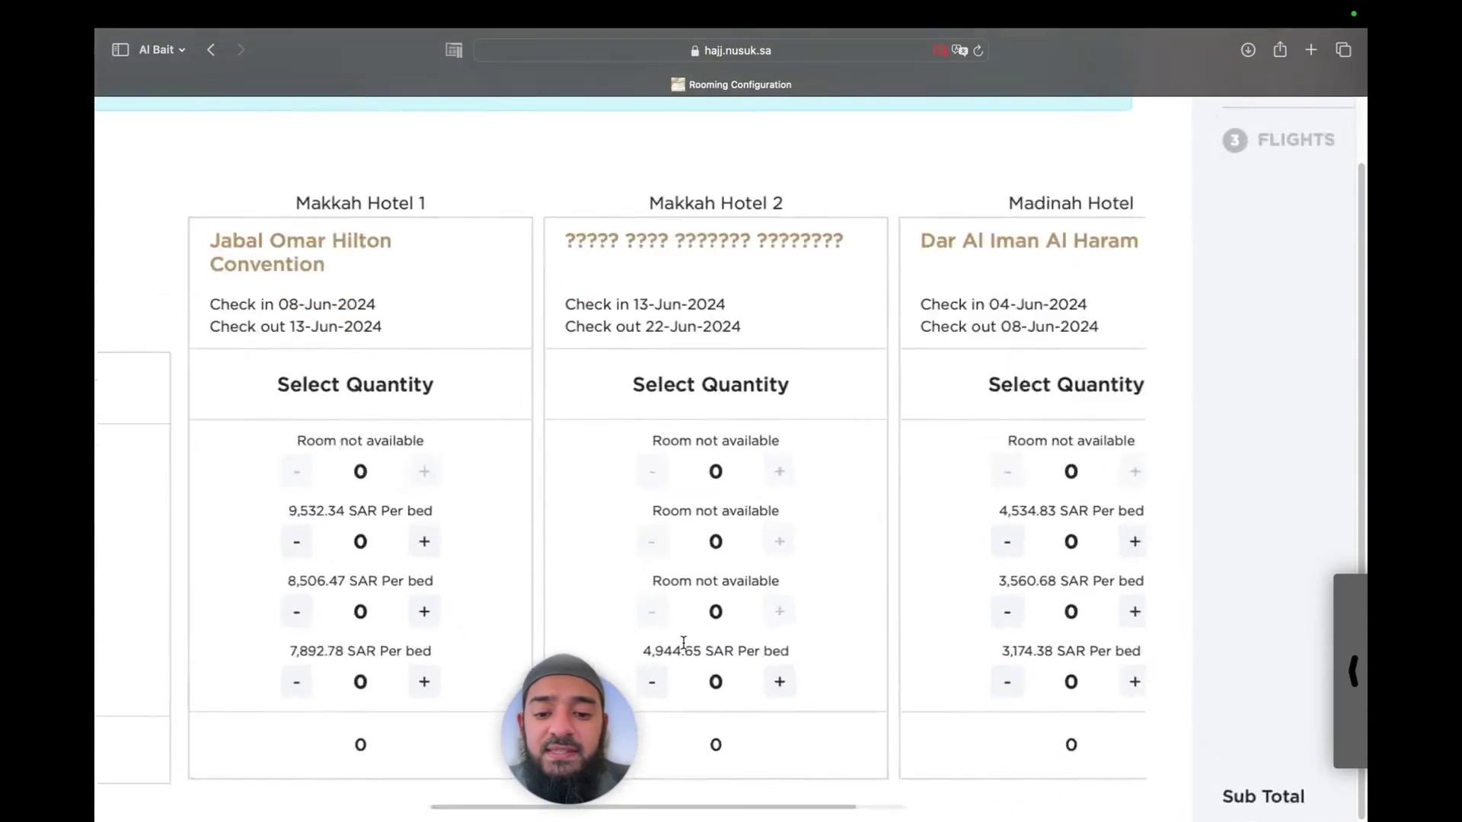
scroll(683, 641, "down", 5)
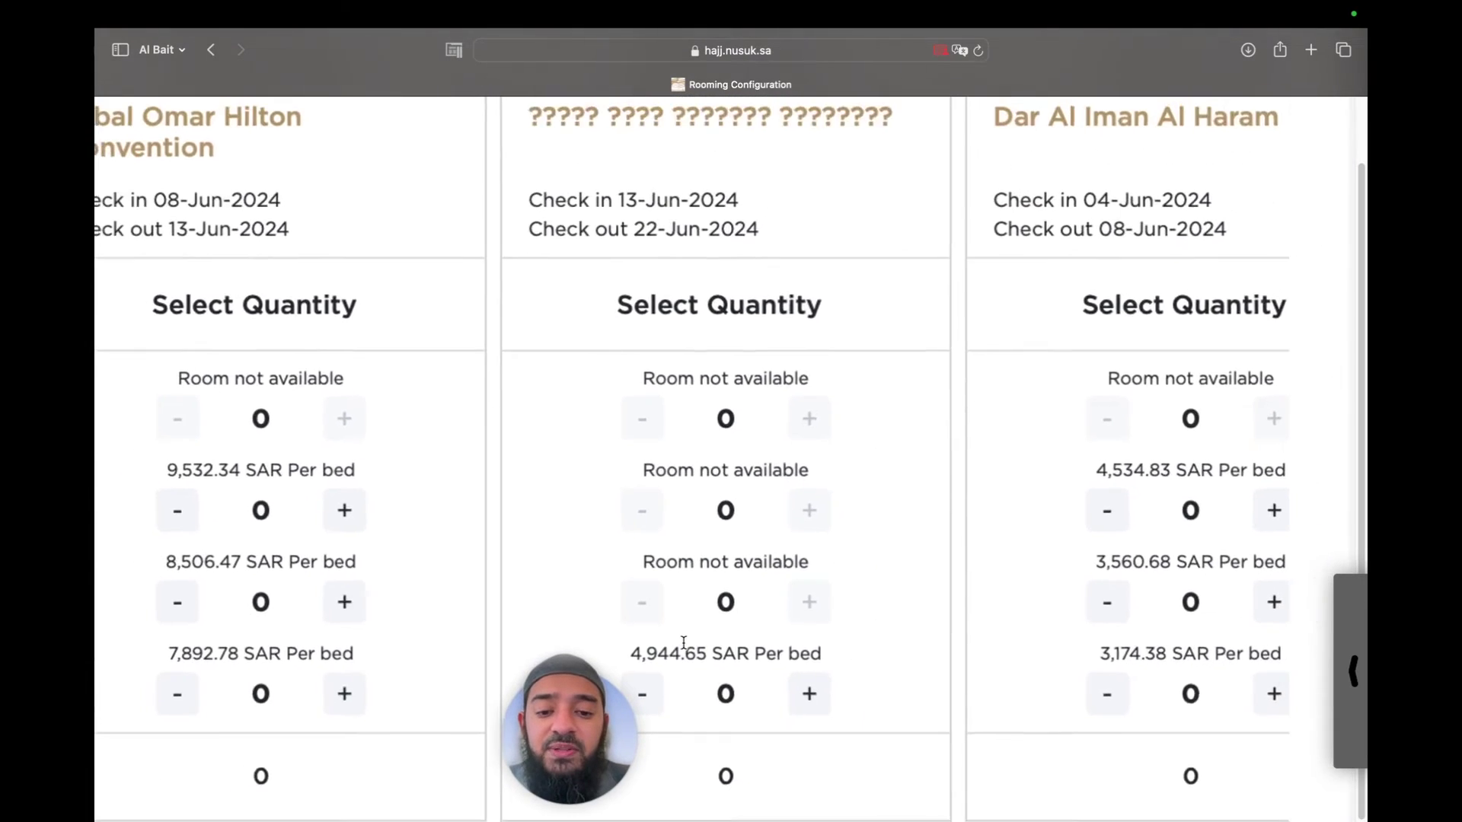
scroll(684, 641, "down", 3)
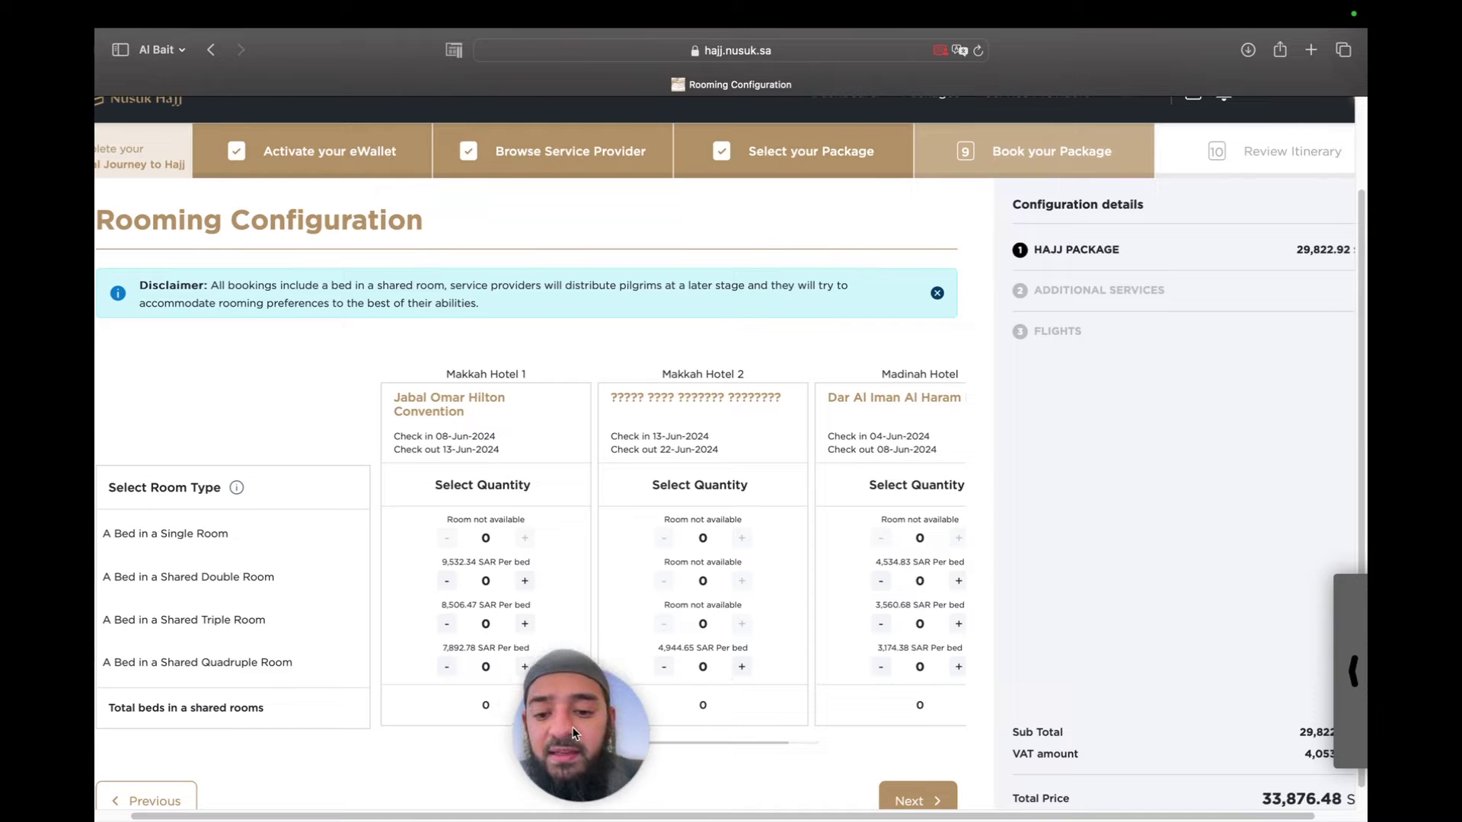
Select one bed in a shared quadruple room for Makkah Hotel 1, Makkah Hotel 2 and the Madinah hotel.
scroll(569, 653, "left", 1)
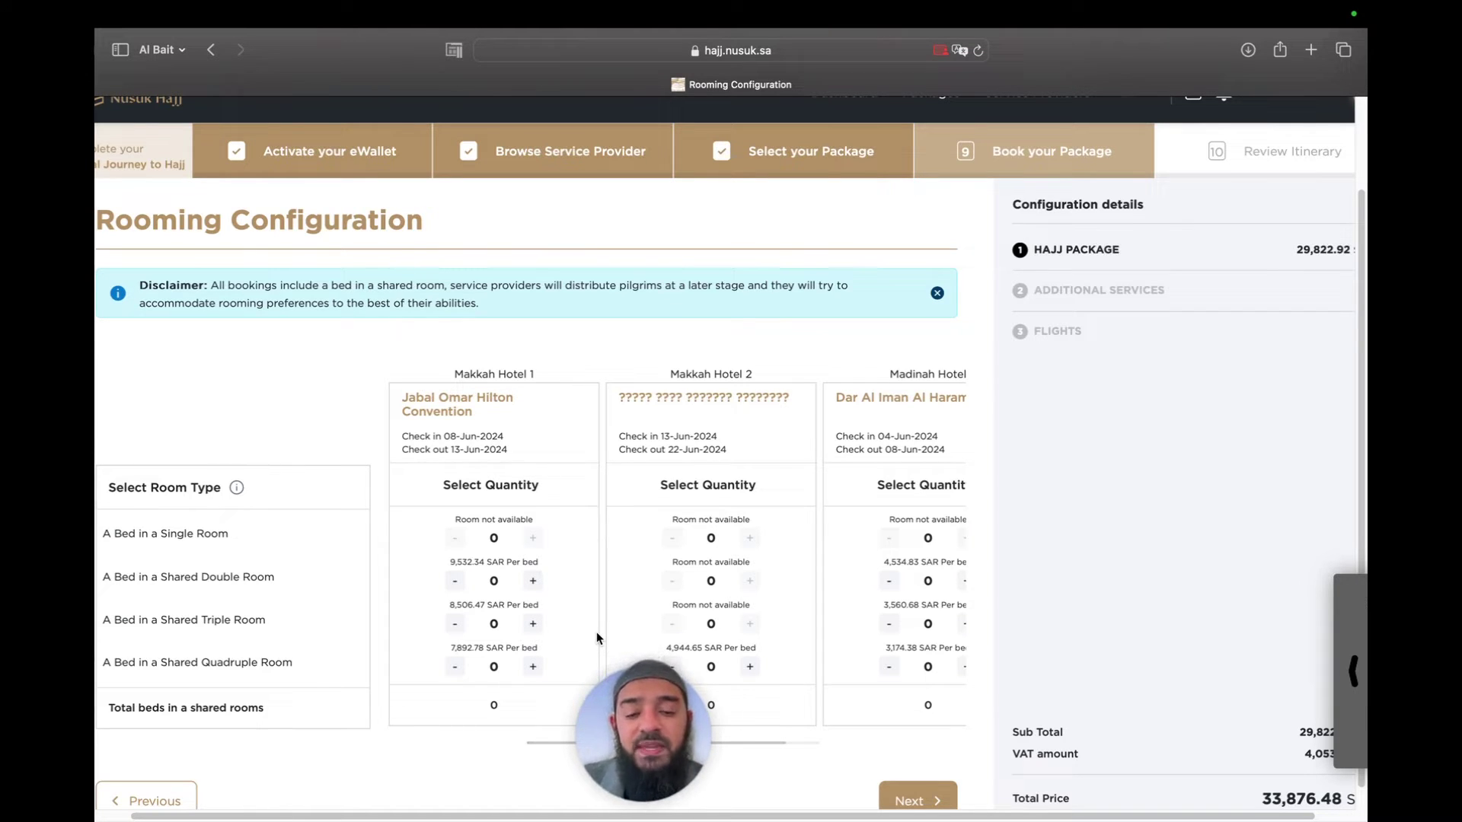
left_click(534, 667)
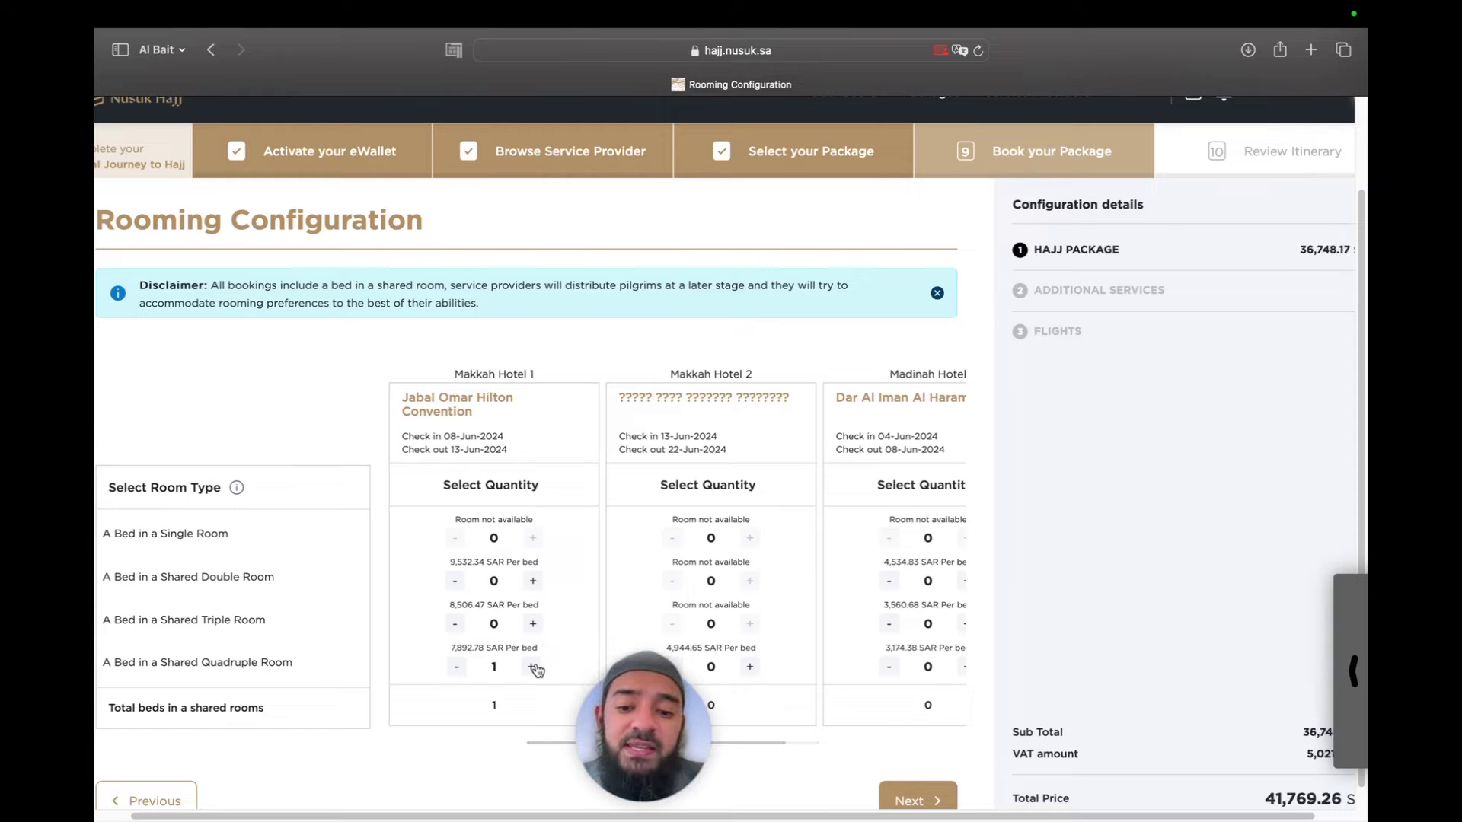
left_click(749, 667)
left_click(965, 668)
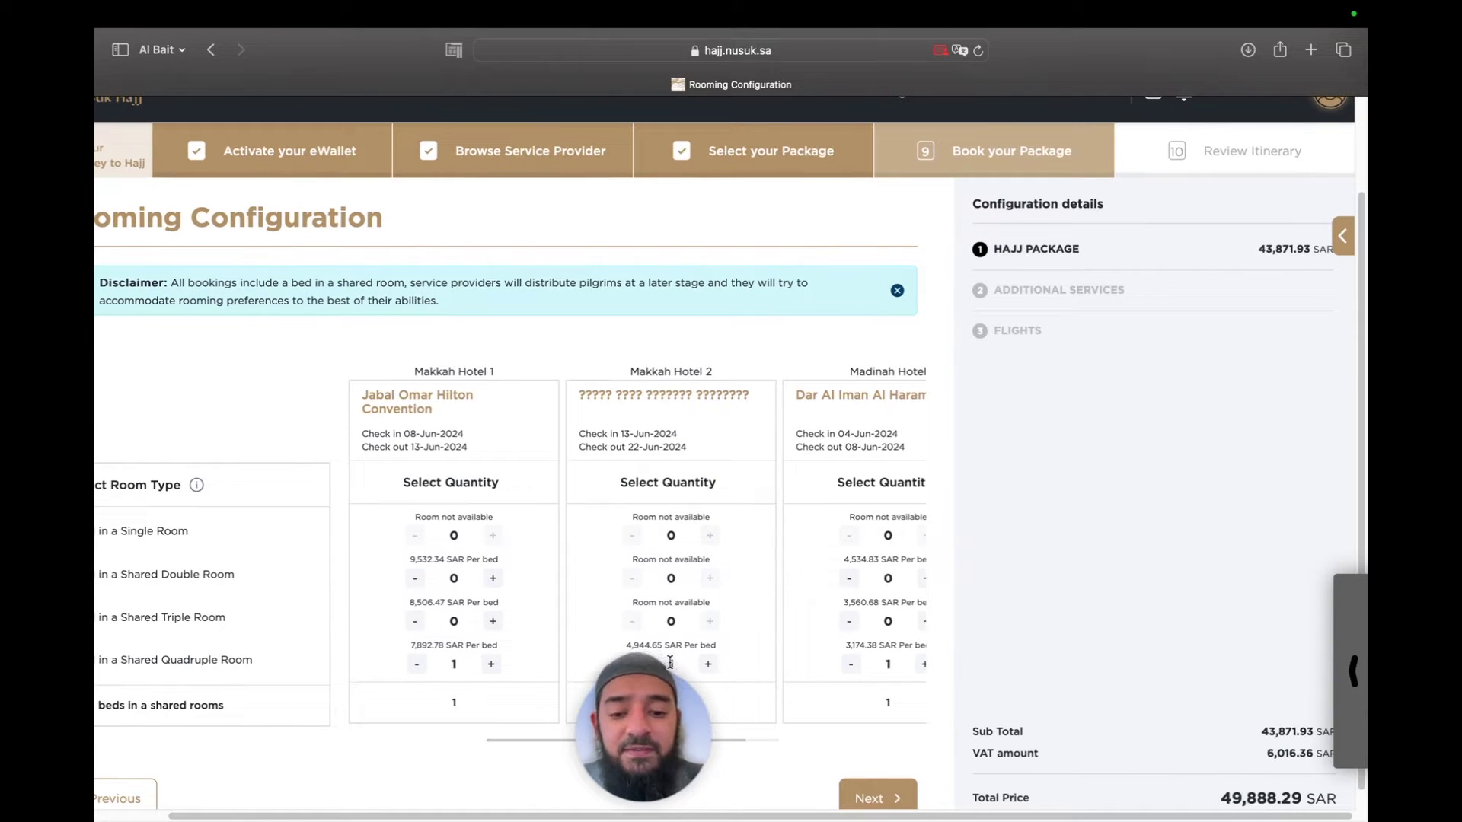
scroll(561, 671, "down", 1)
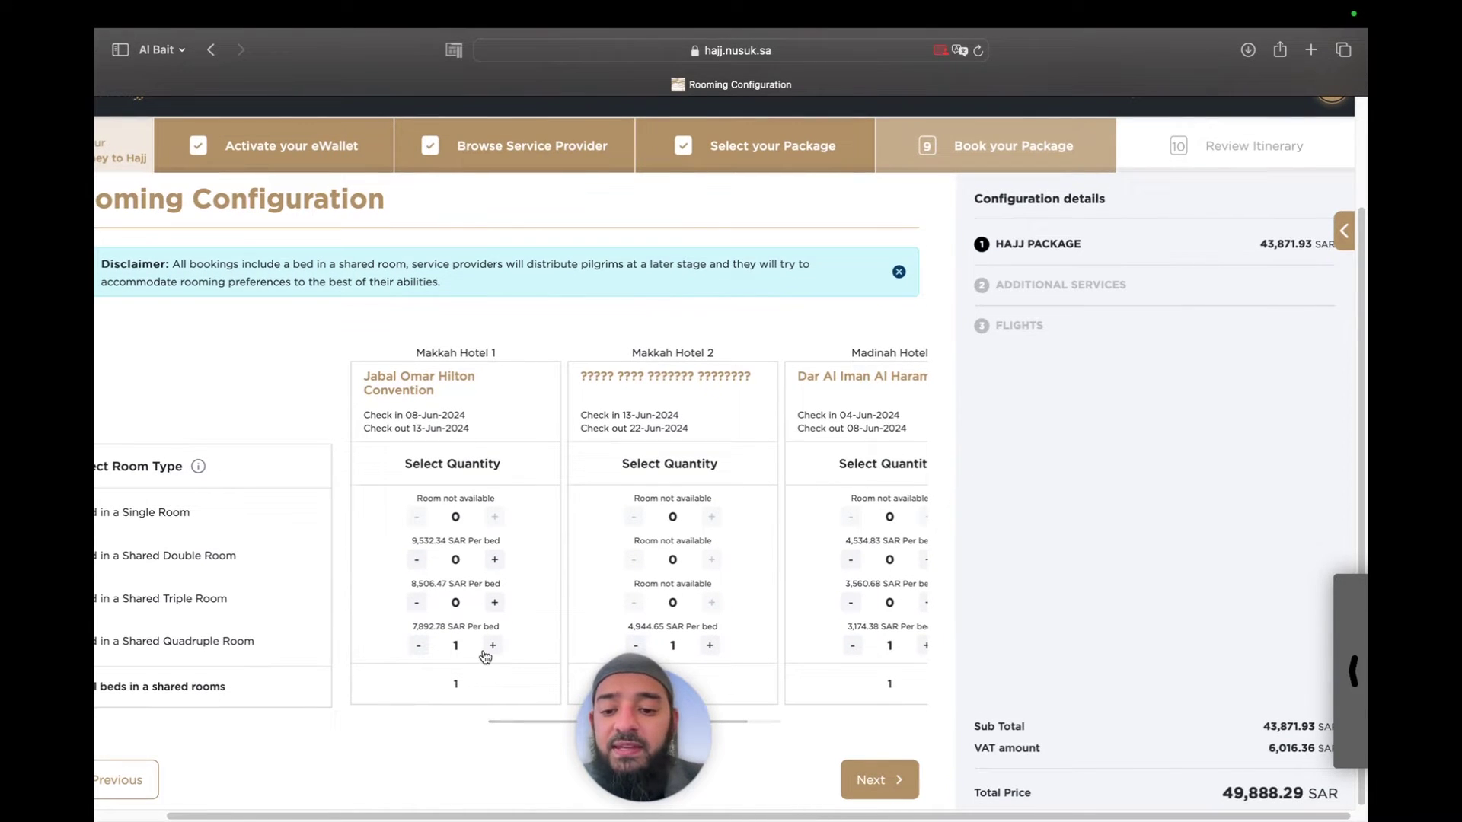
Try to continue from the rooming configuration to the additional services stage and read the message.
left_click(868, 778)
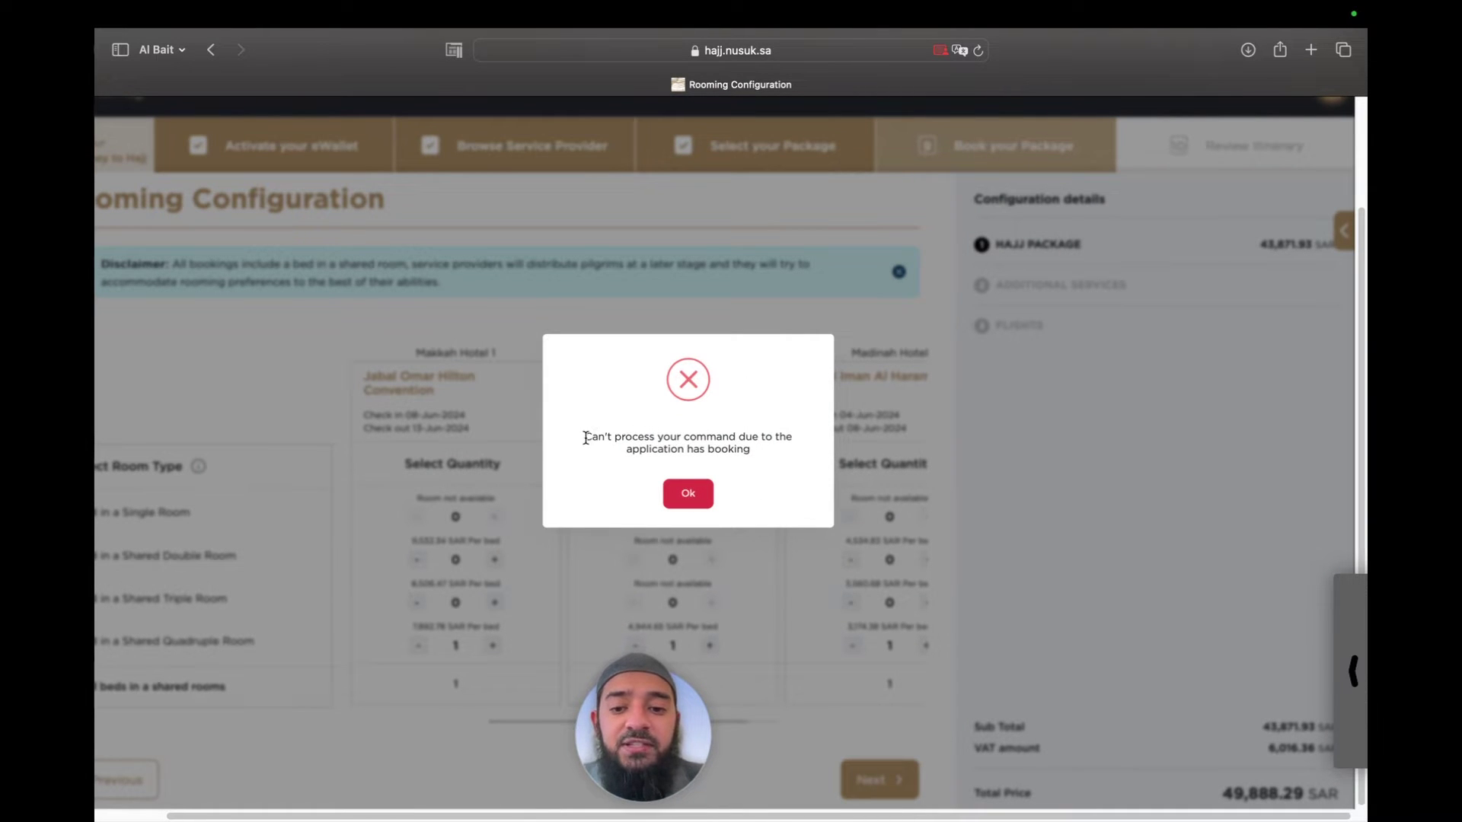
left_click_drag(586, 438, 707, 453)
left_click(653, 513)
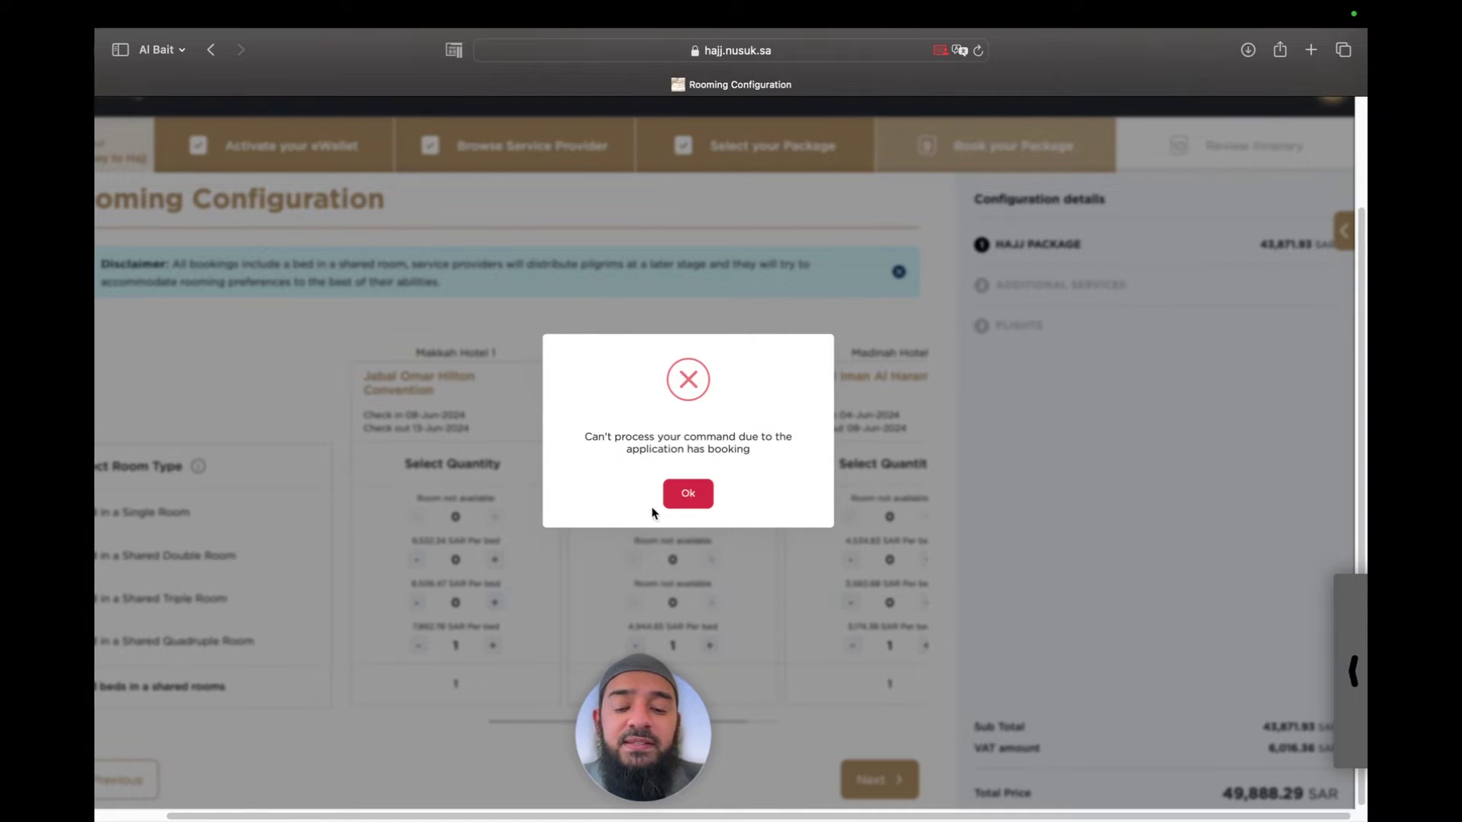
Dismiss the error message and set the shared quadruple room quantity to 2 beds for both Makkah hotels and the Madinah hotel.
left_click(688, 495)
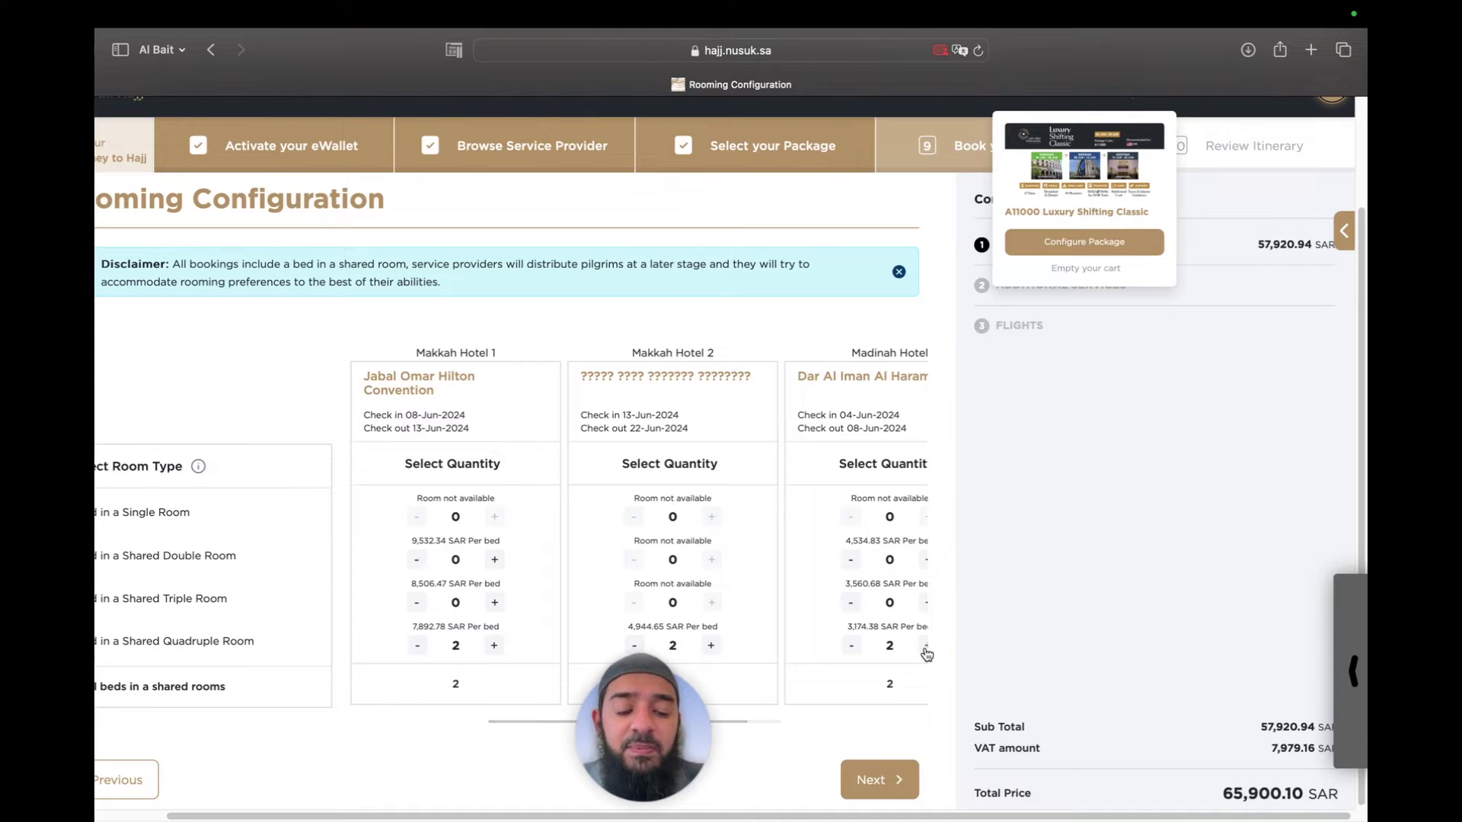
scroll(659, 390, "left", 2)
scroll(658, 390, "up", 1)
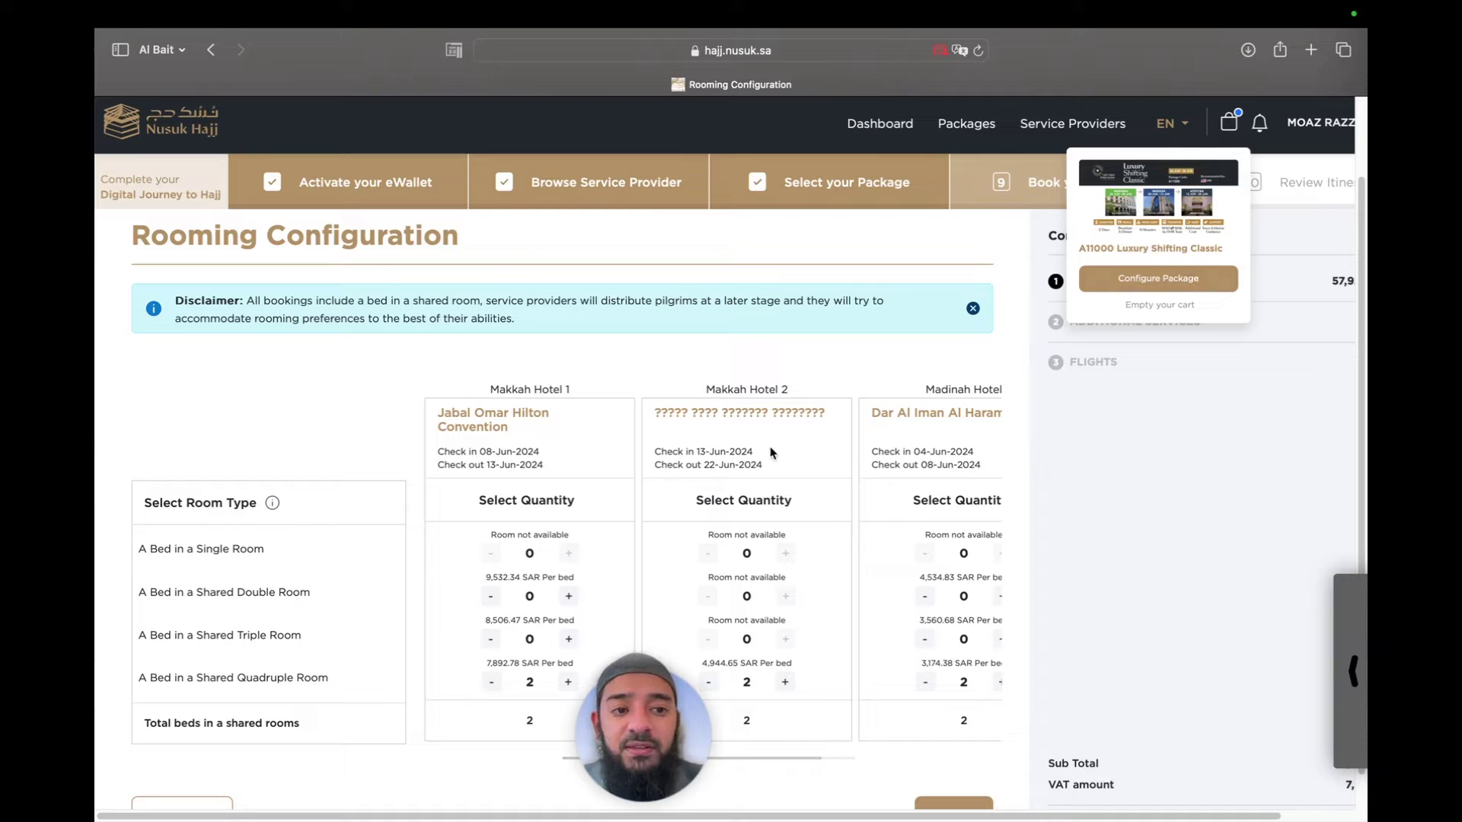
Check the bed quantities chosen for the three hotels and continue to the additional services stage.
scroll(636, 528, "down", 2)
scroll(820, 643, "right", 1)
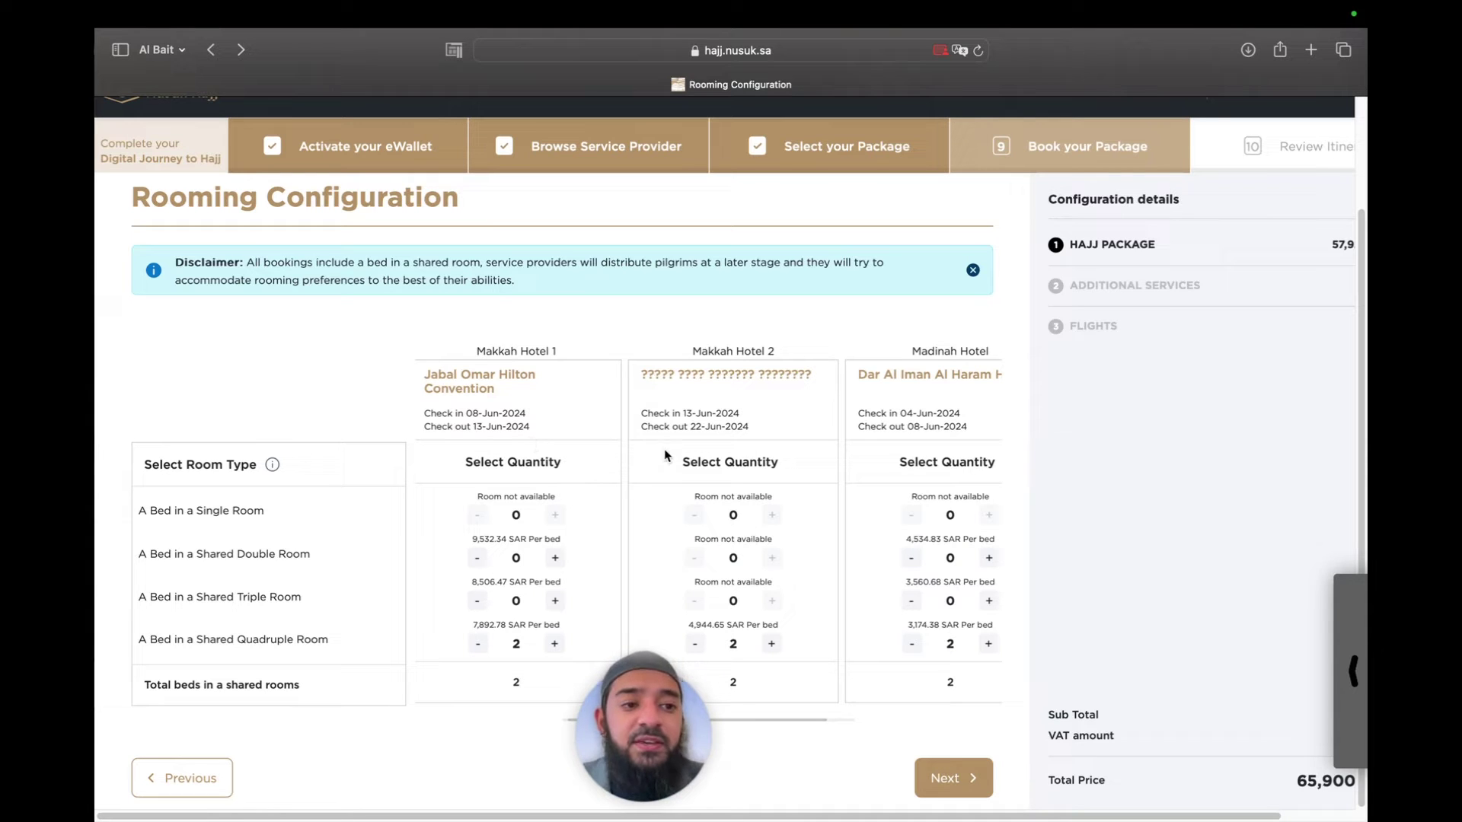
scroll(758, 535, "right", 2)
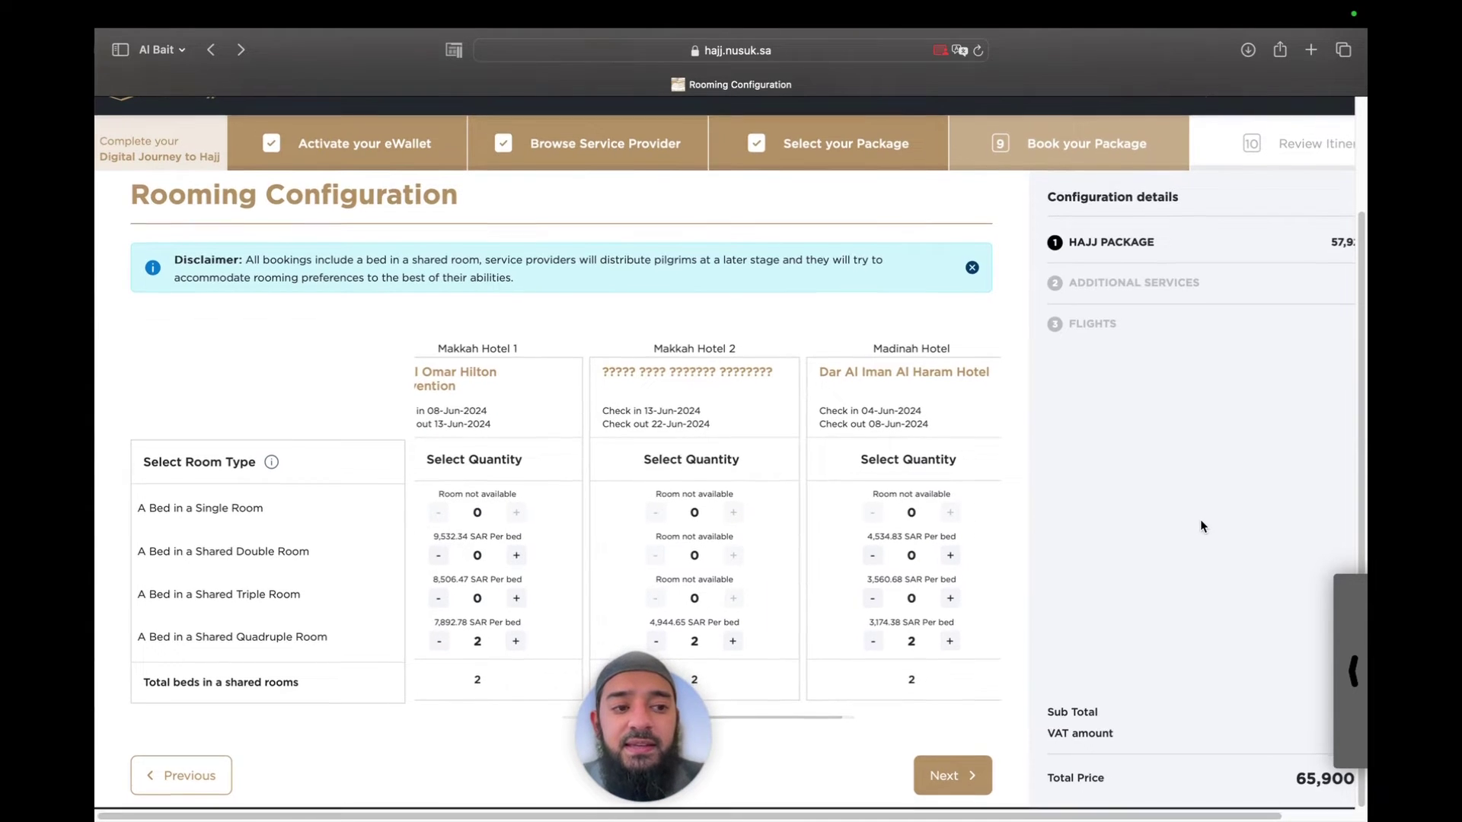
left_click(937, 778)
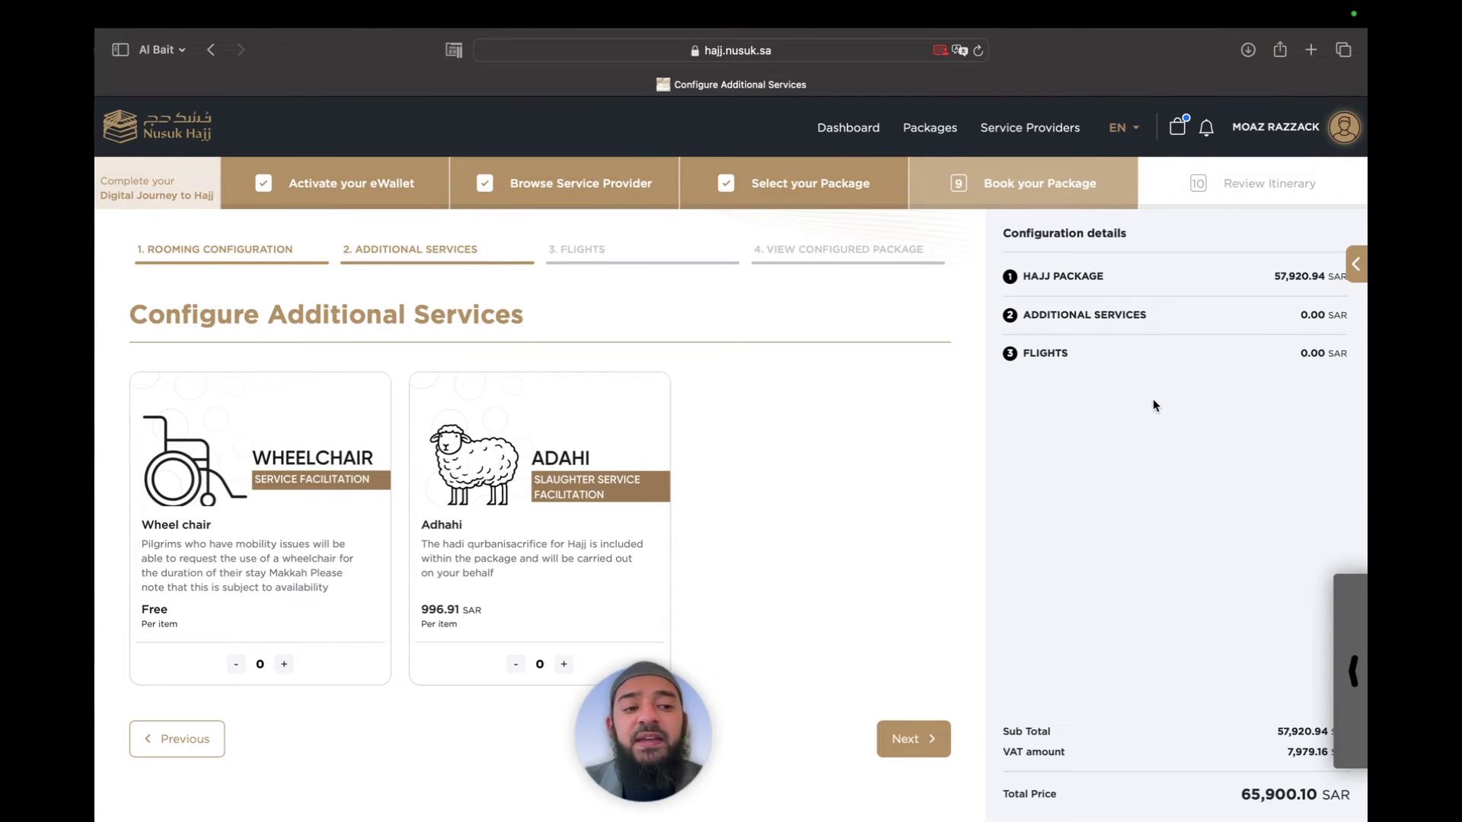
Add 2 Adhahi services to the package and continue to the flights stage.
scroll(1155, 406, "down", 1)
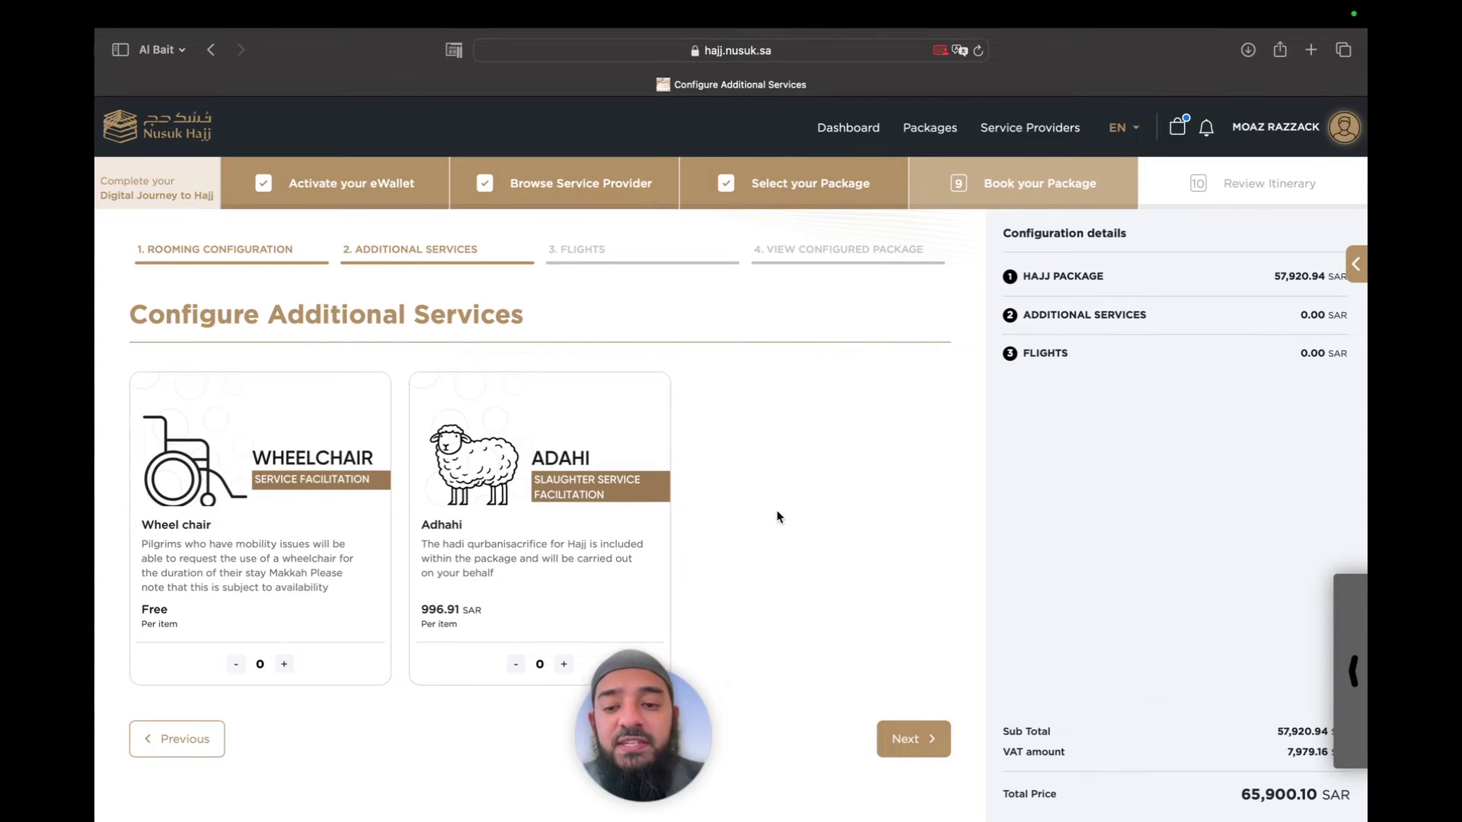
scroll(776, 511, "down", 1)
left_click_drag(619, 746, 694, 676)
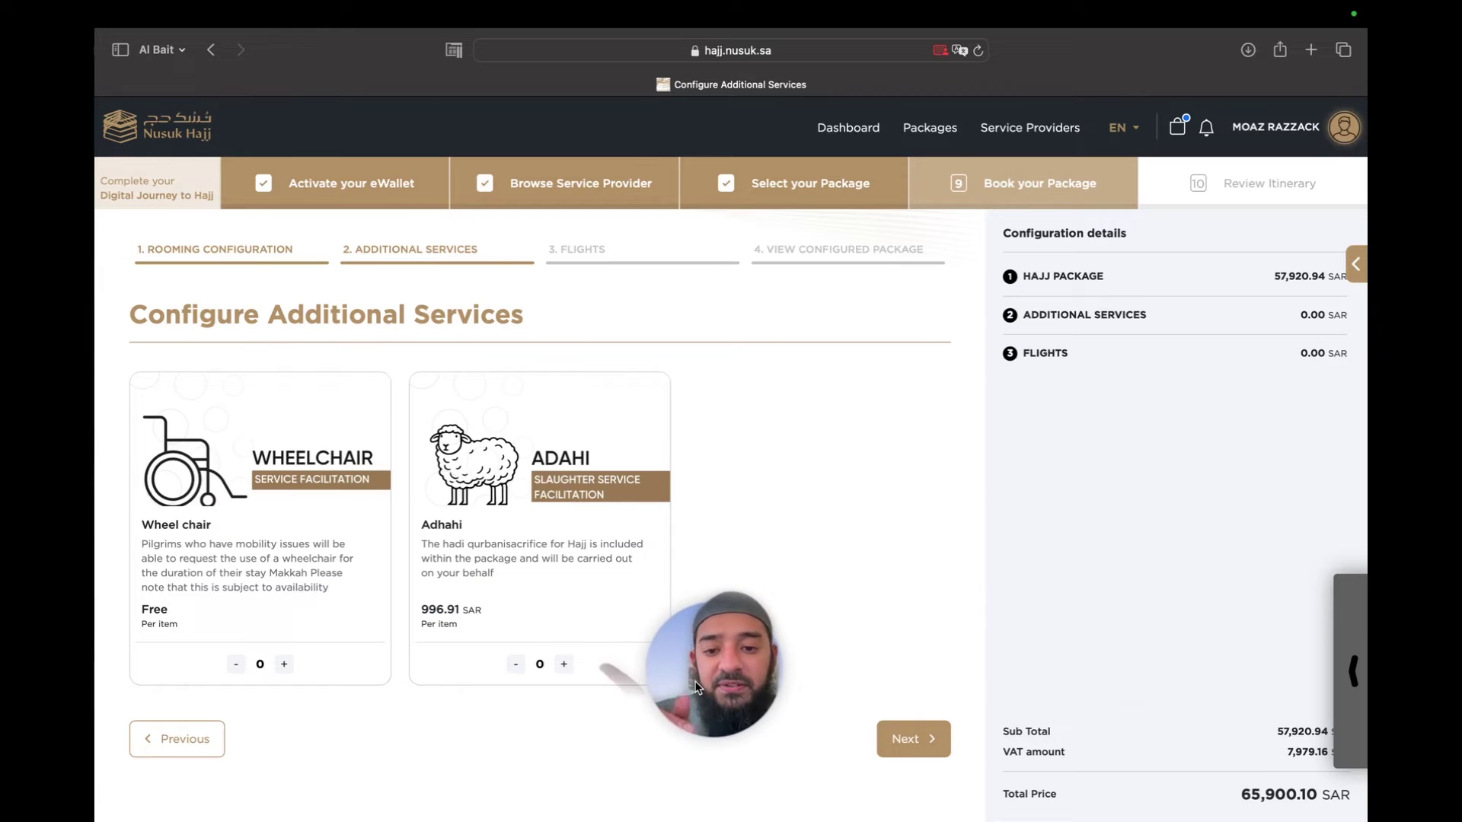
left_click(564, 664)
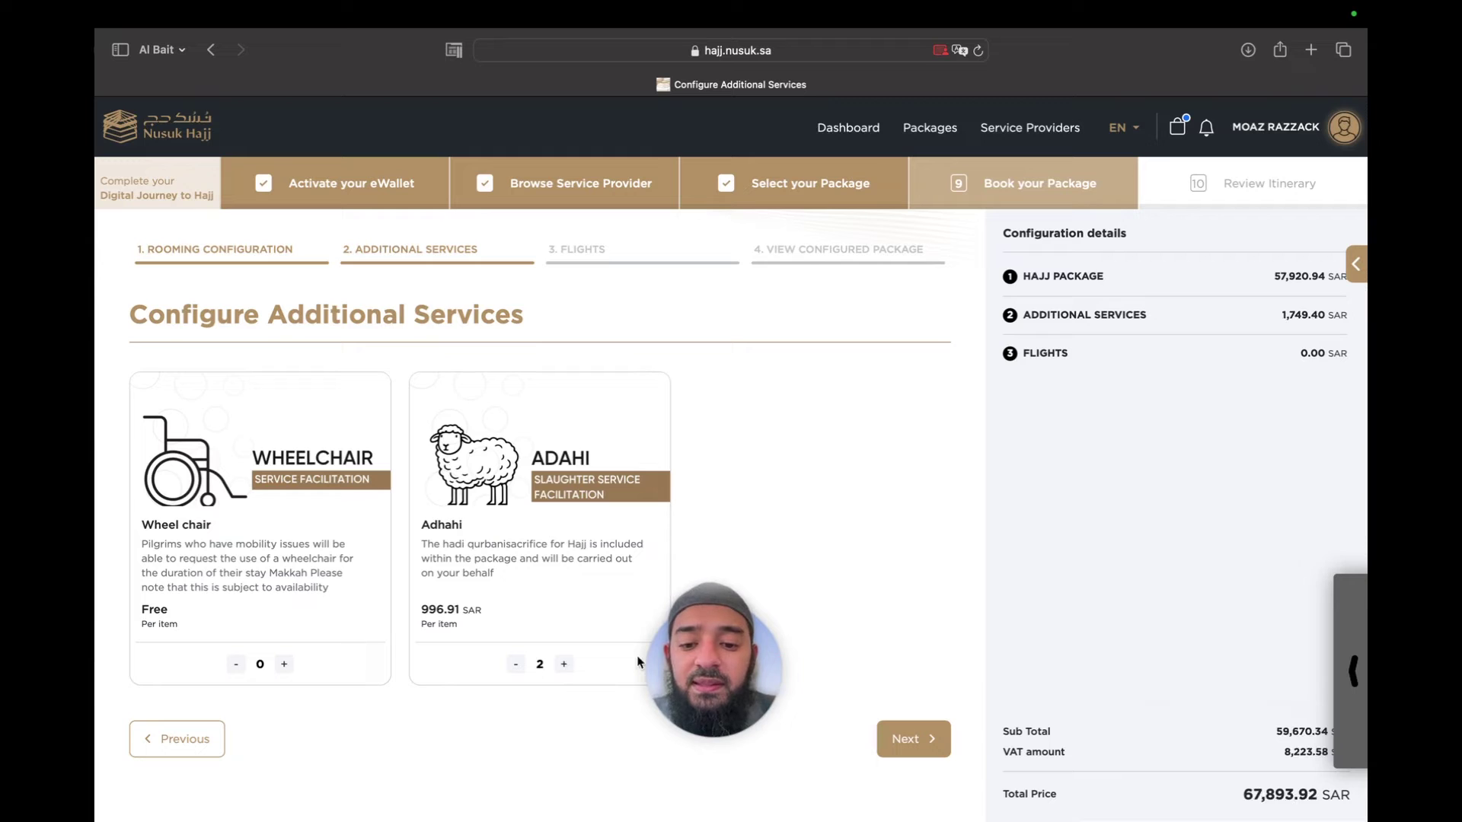
left_click(905, 749)
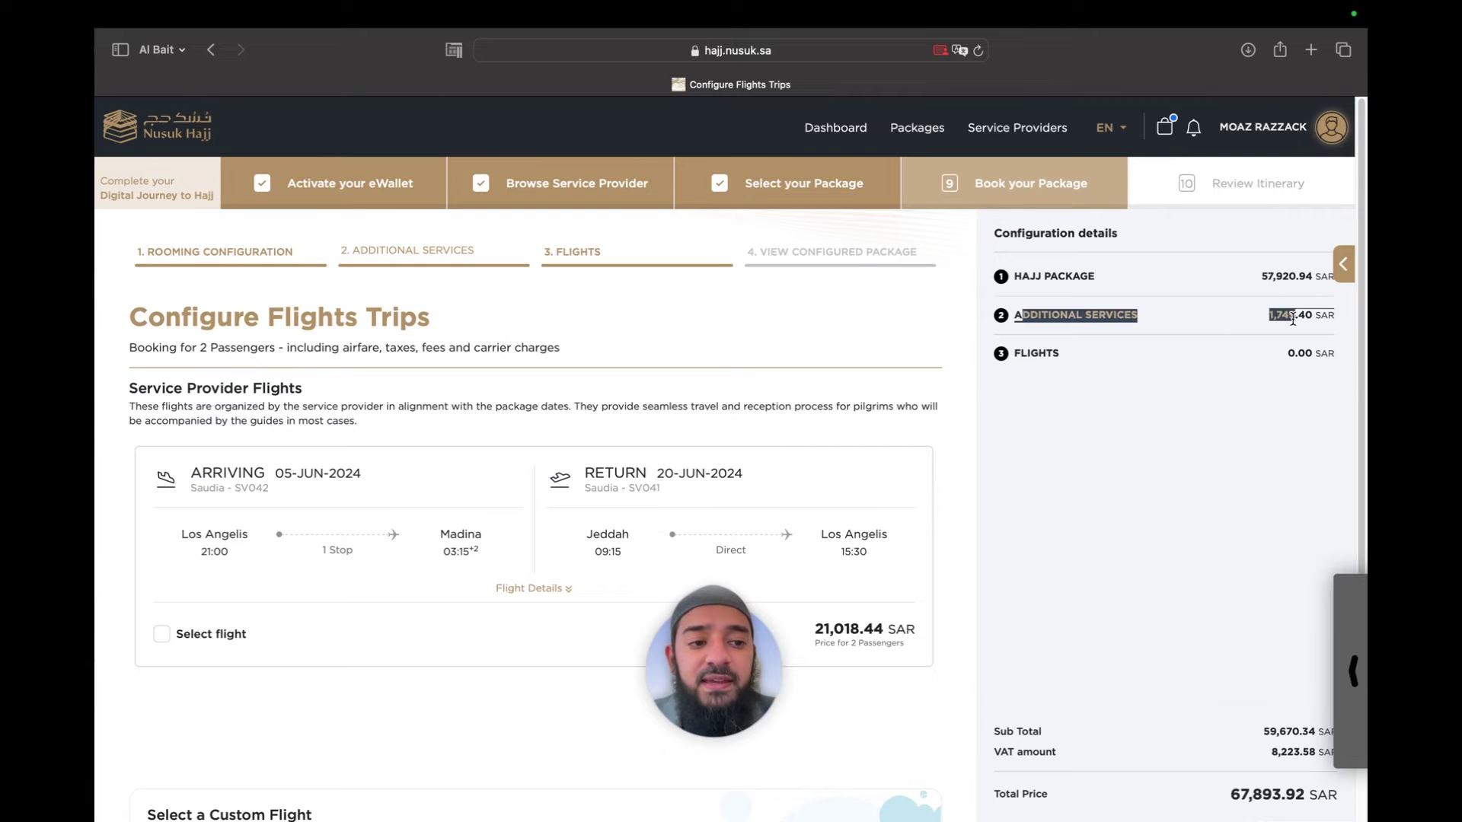
Compare the service provider's Saudia flights with the custom flight option, including dates, routes, price and conditions.
left_click(1209, 379)
scroll(504, 585, "down", 1)
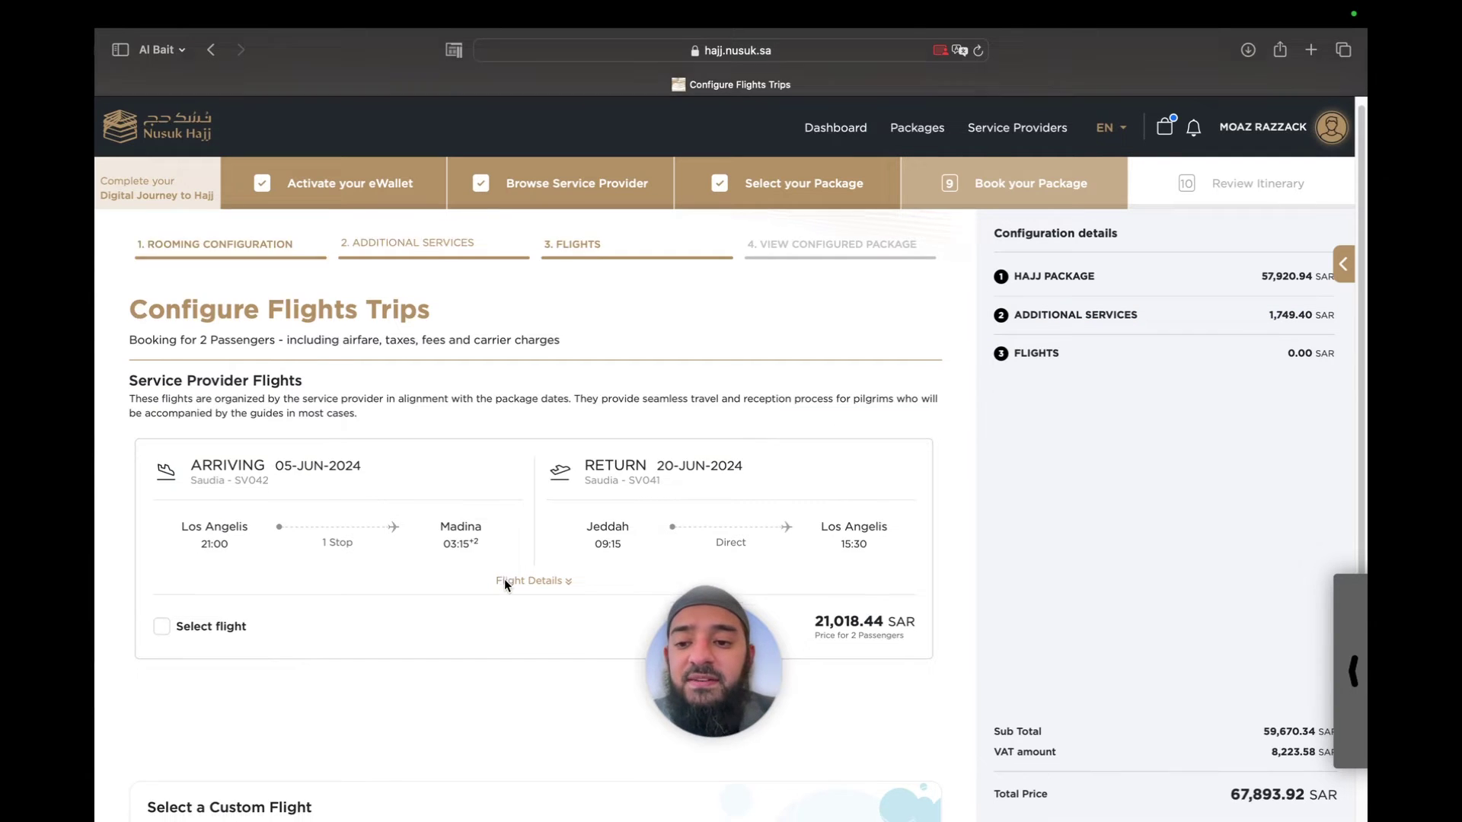
scroll(505, 584, "down", 3)
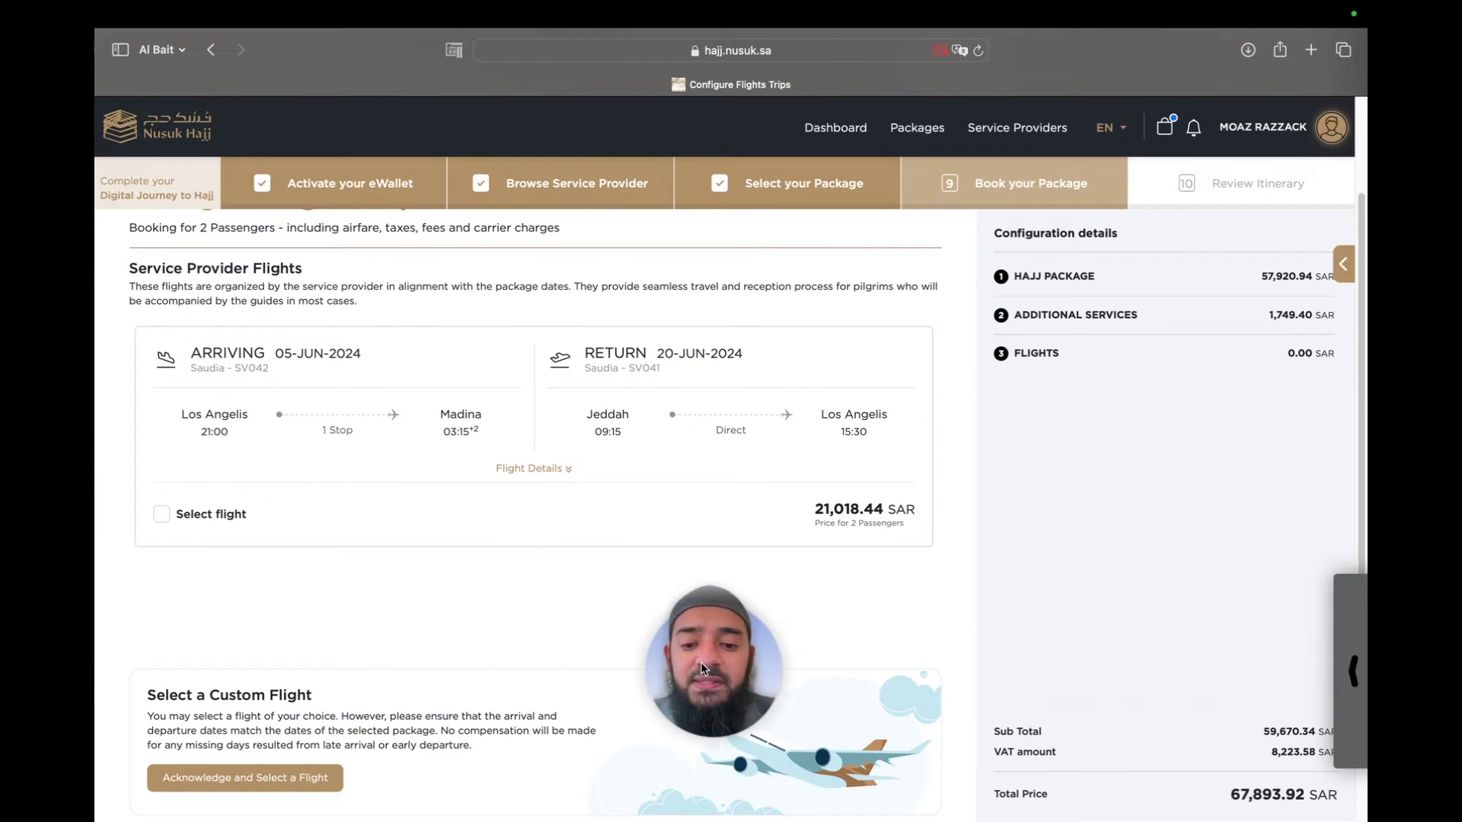
left_click_drag(696, 669, 1237, 612)
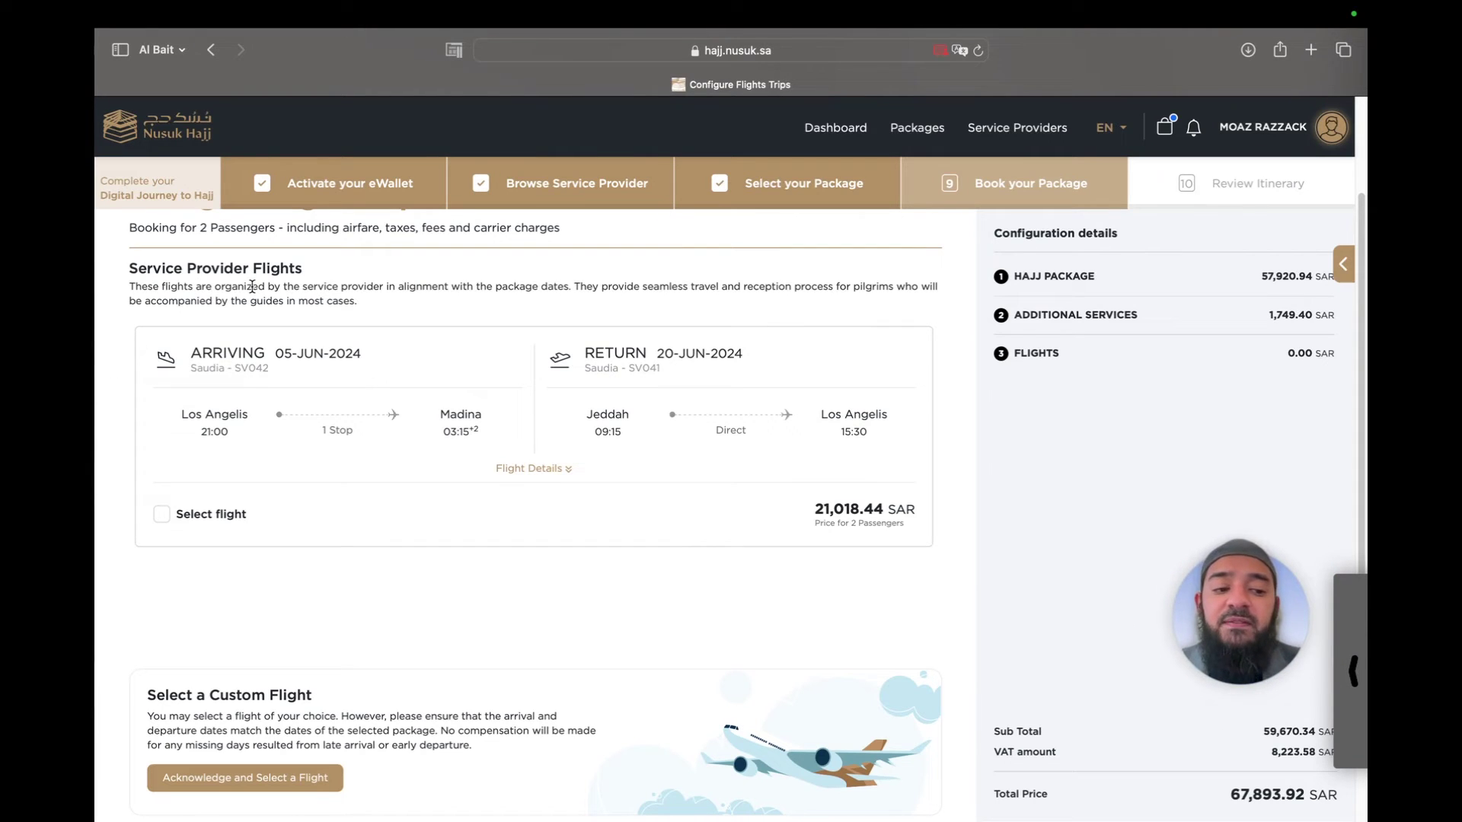
scroll(251, 286, "down", 2)
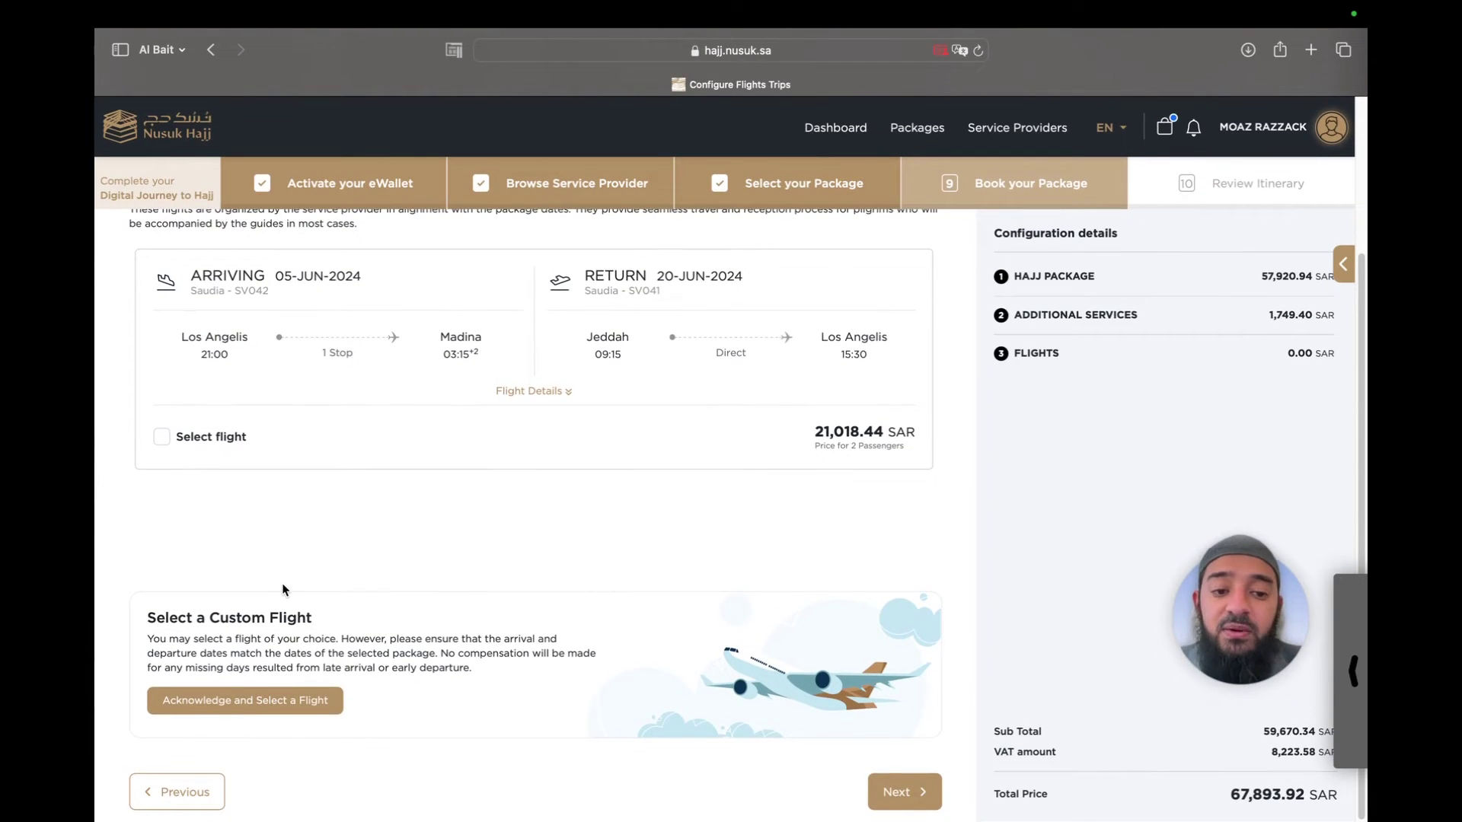
scroll(283, 590, "up", 3)
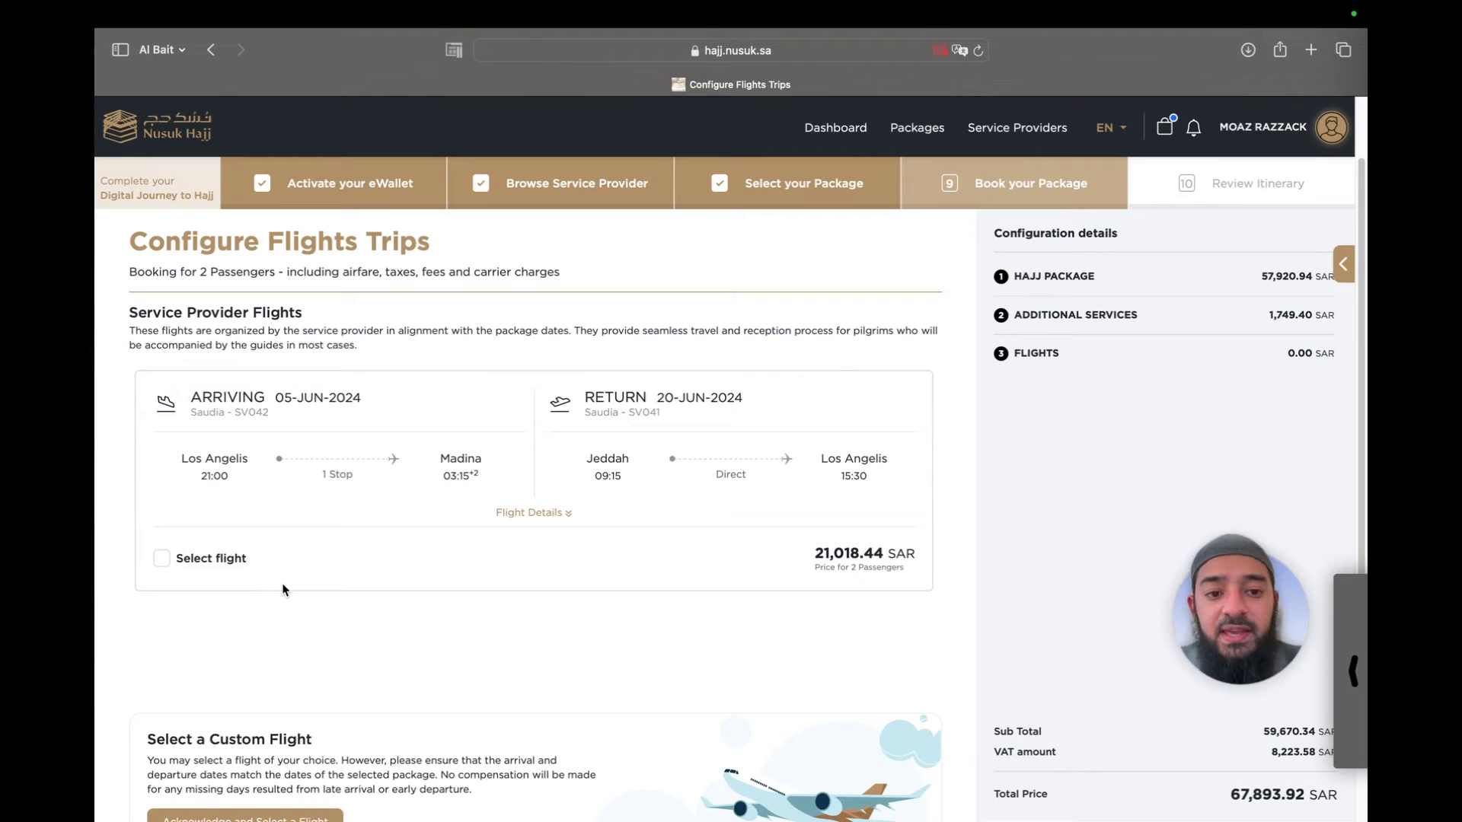
scroll(276, 631, "down", 2)
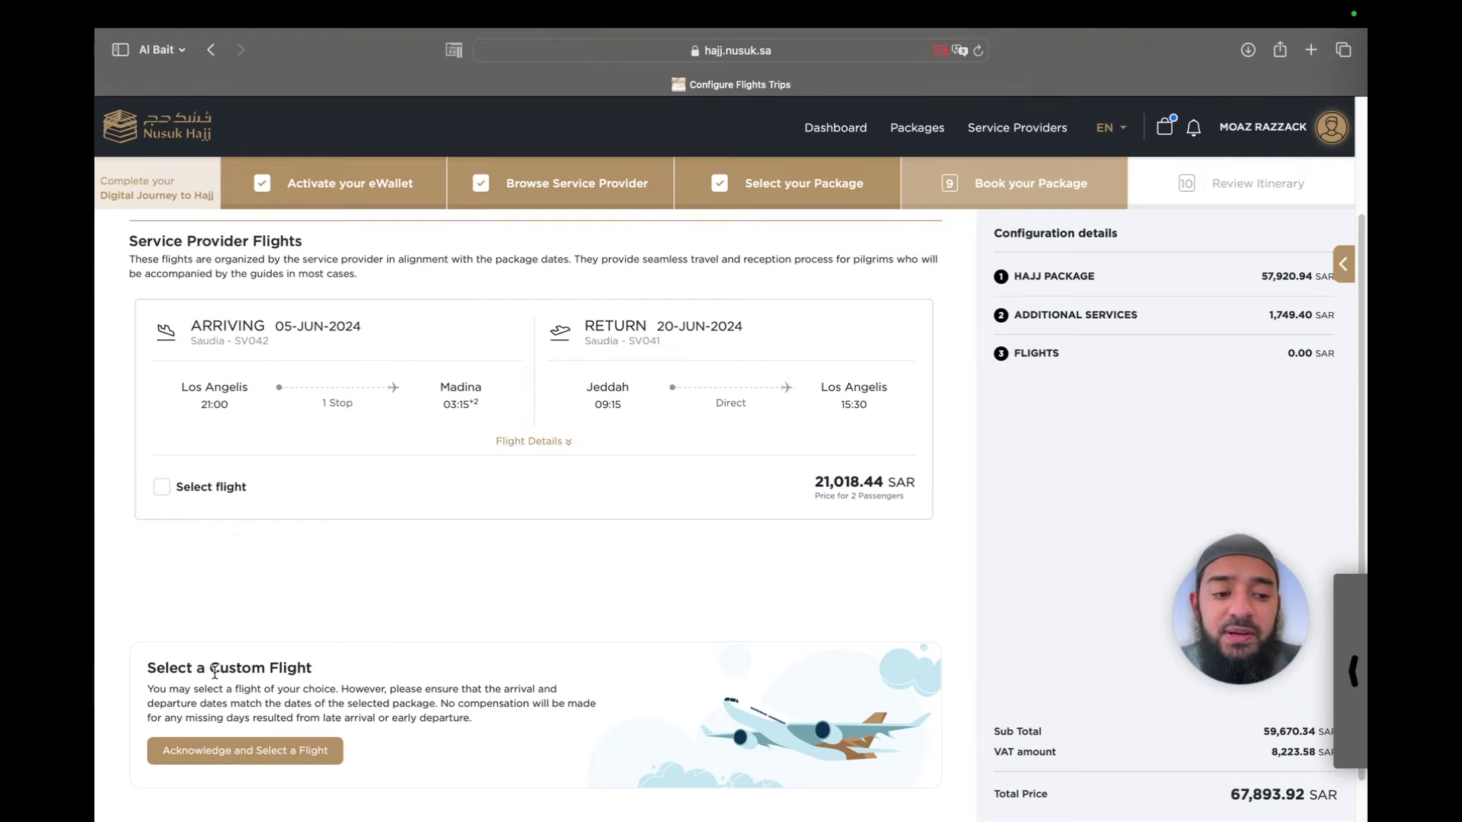
scroll(411, 581, "up", 2)
scroll(411, 580, "down", 1)
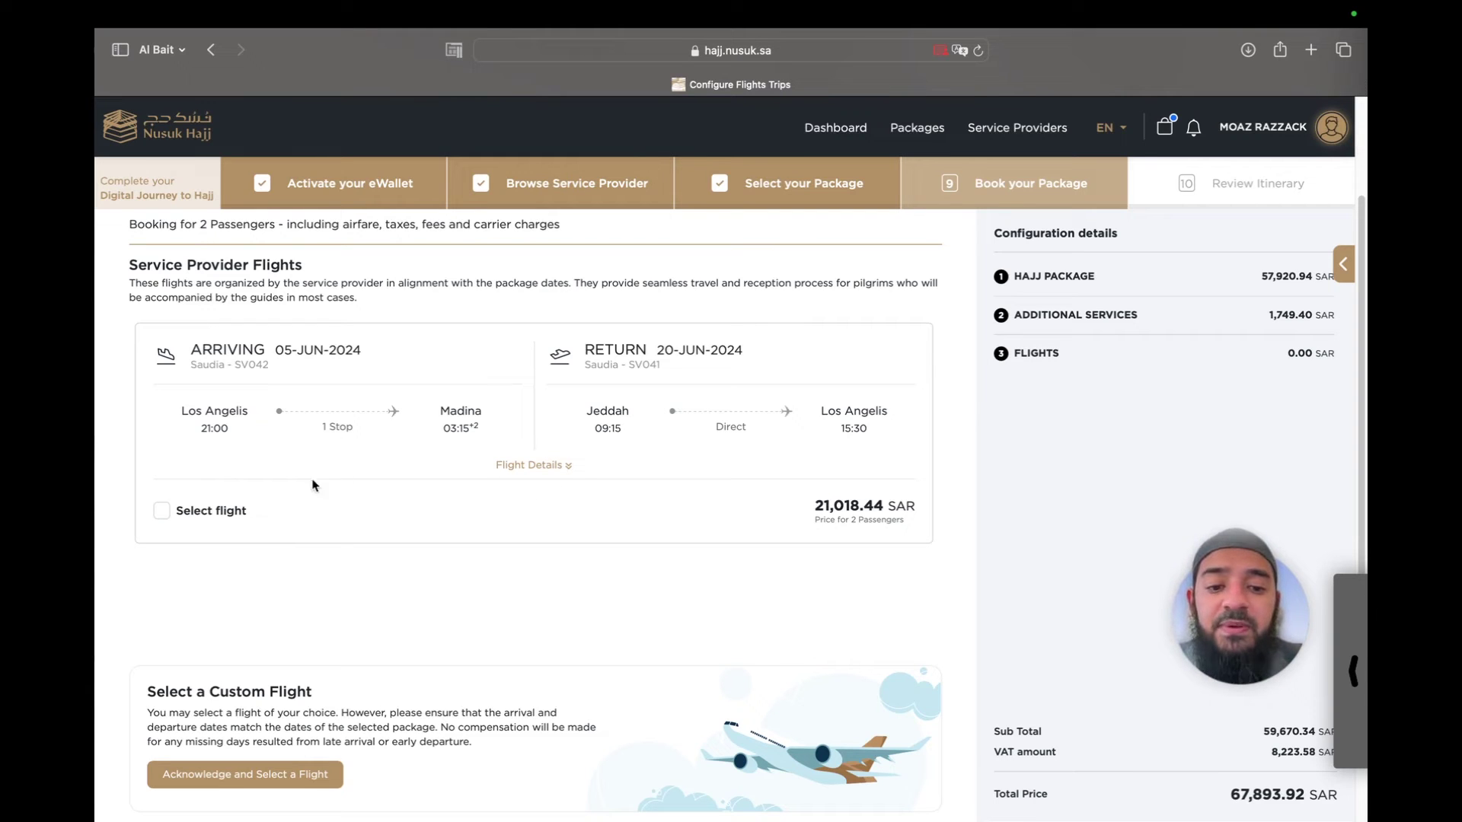
Select the service provider's Saudia flight from Los Angeles to Madinah, returning from Jeddah, and continue to the configured package.
left_click(161, 510)
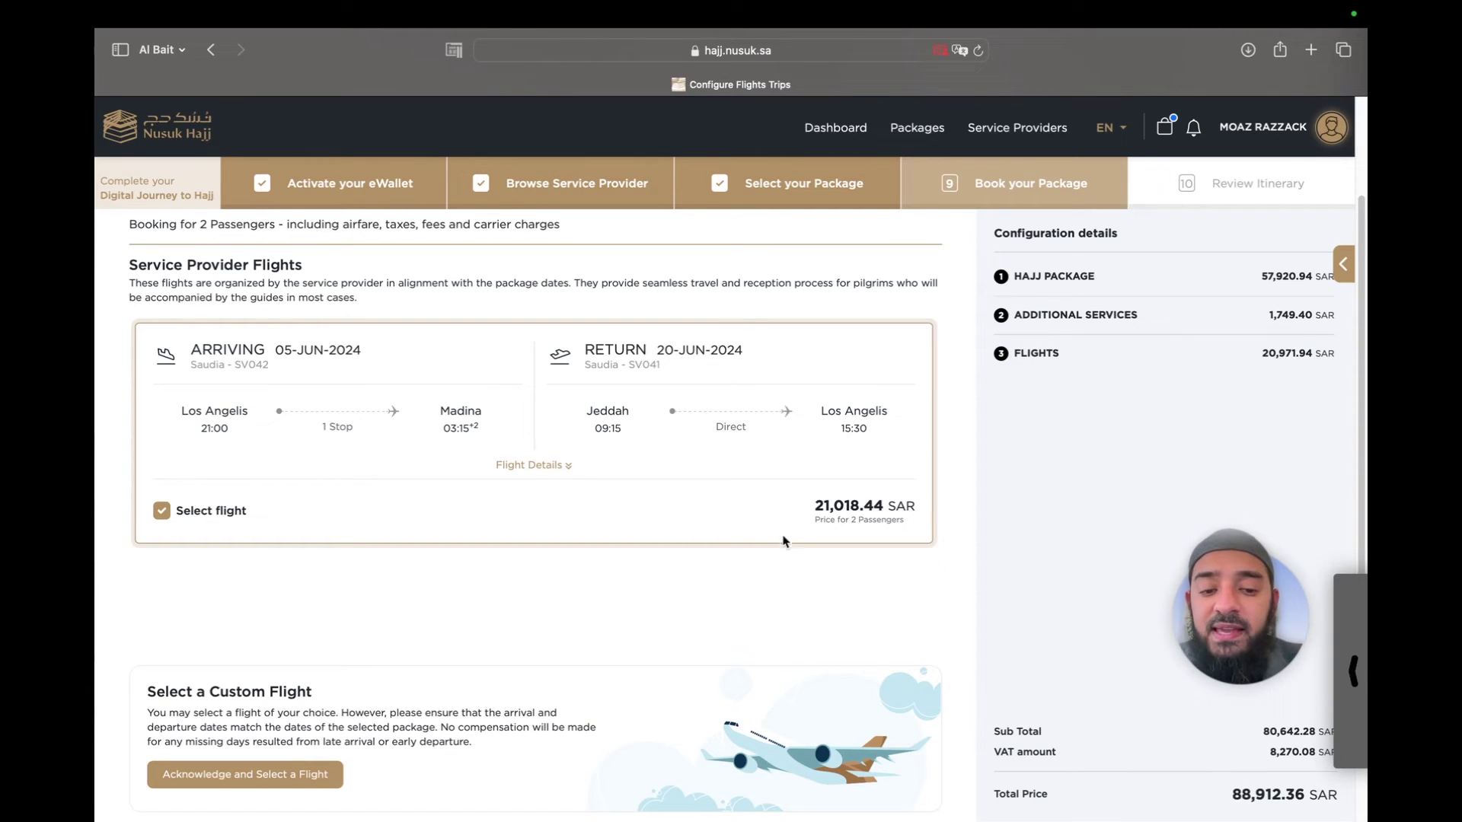
scroll(784, 555, "down", 1)
left_click_drag(816, 484, 901, 500)
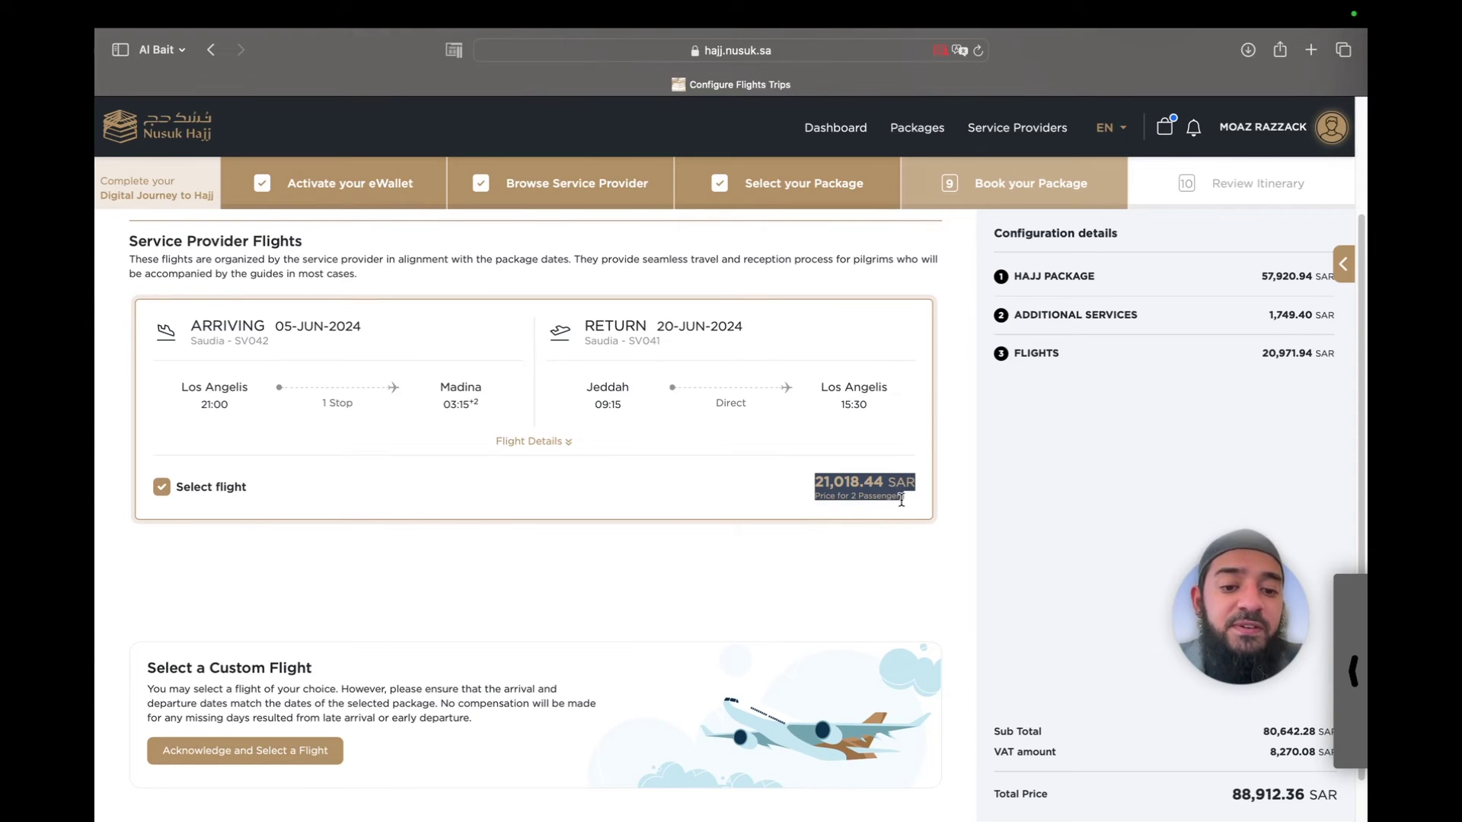
left_click(797, 502)
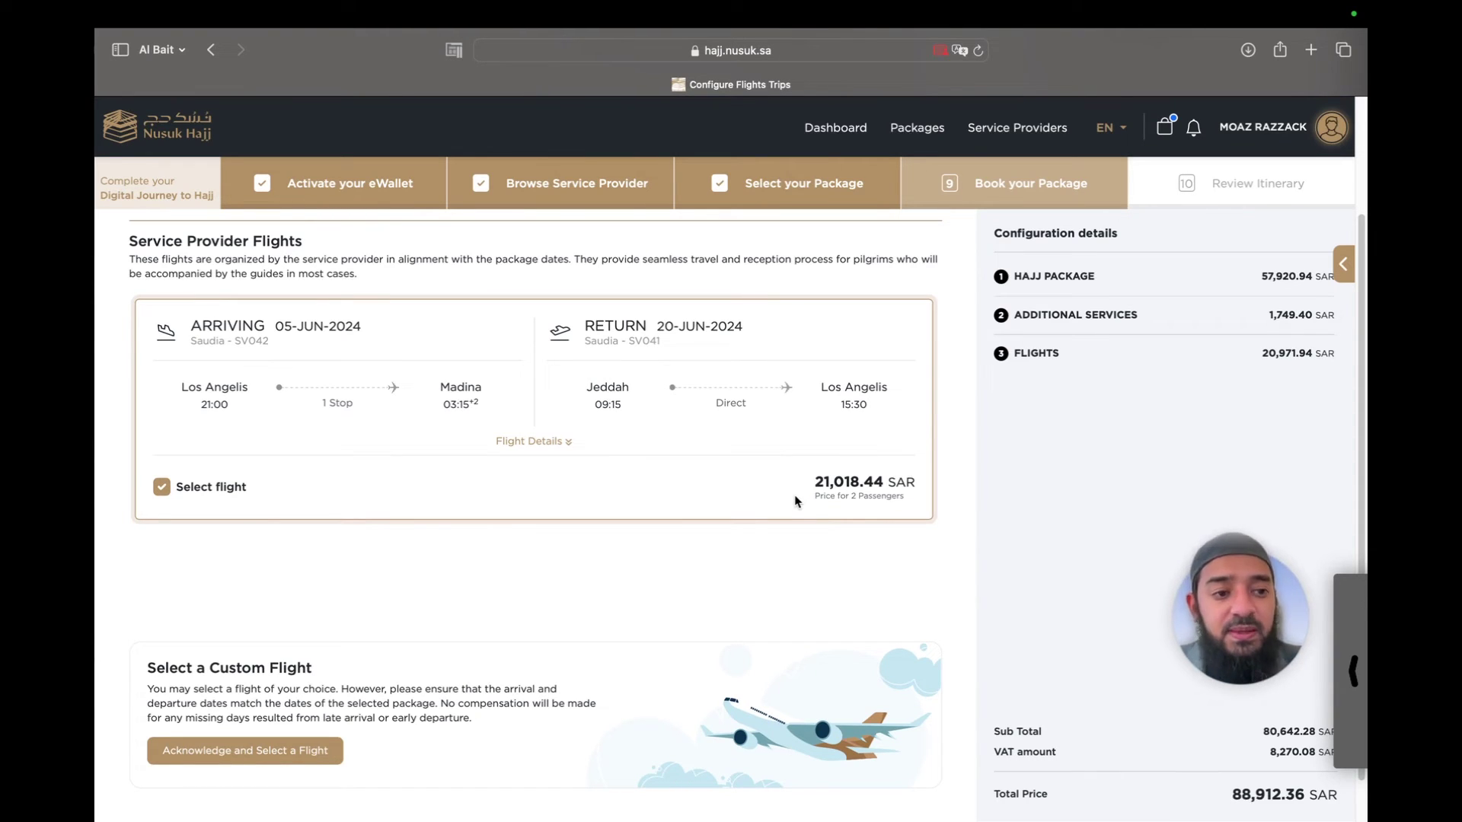
scroll(1046, 475, "down", 2)
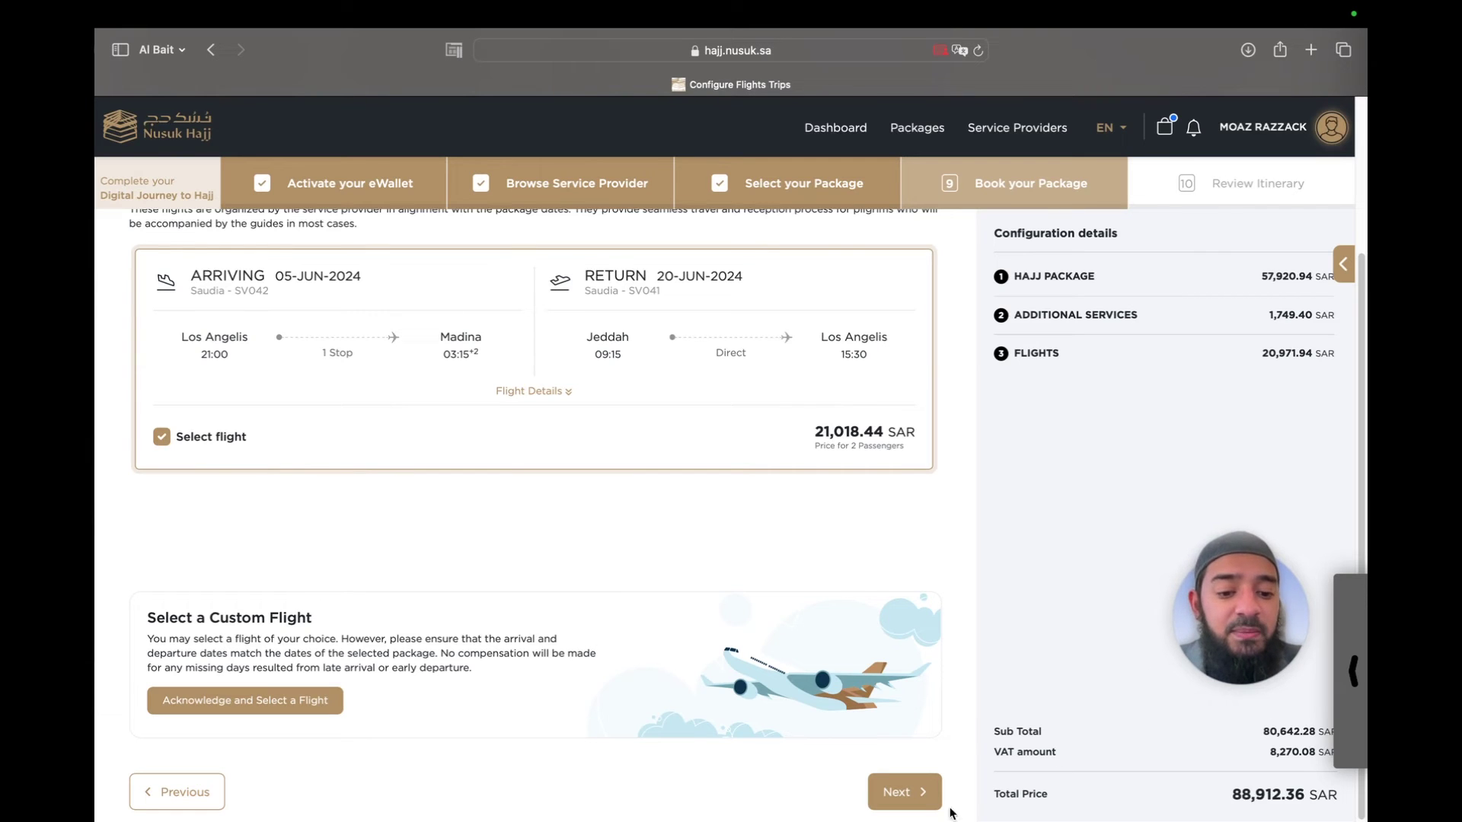
left_click(905, 797)
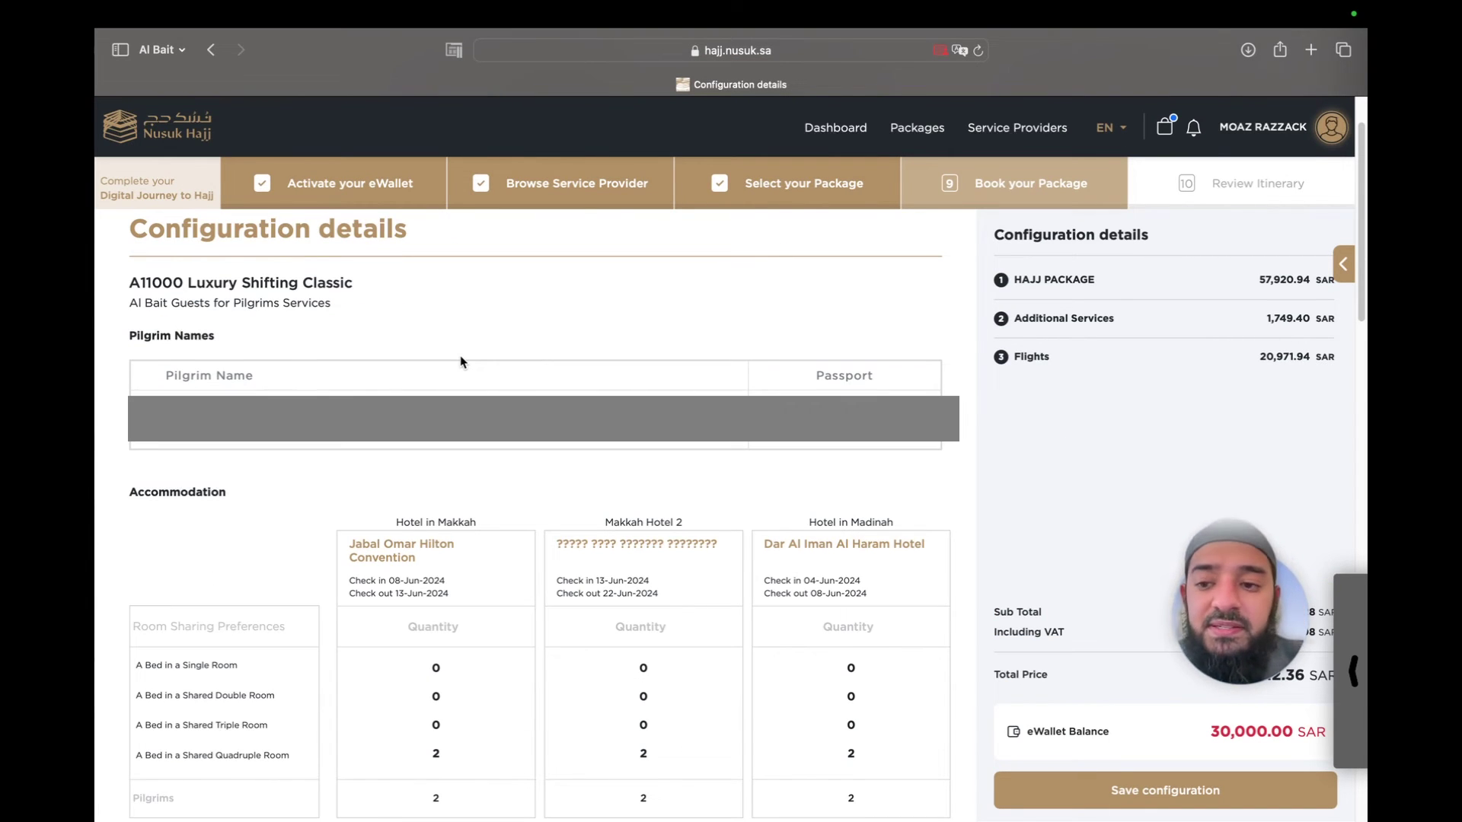
Review the configured accommodation, transportation and additional services, and expand the flight details to examine both itineraries.
scroll(461, 362, "down", 15)
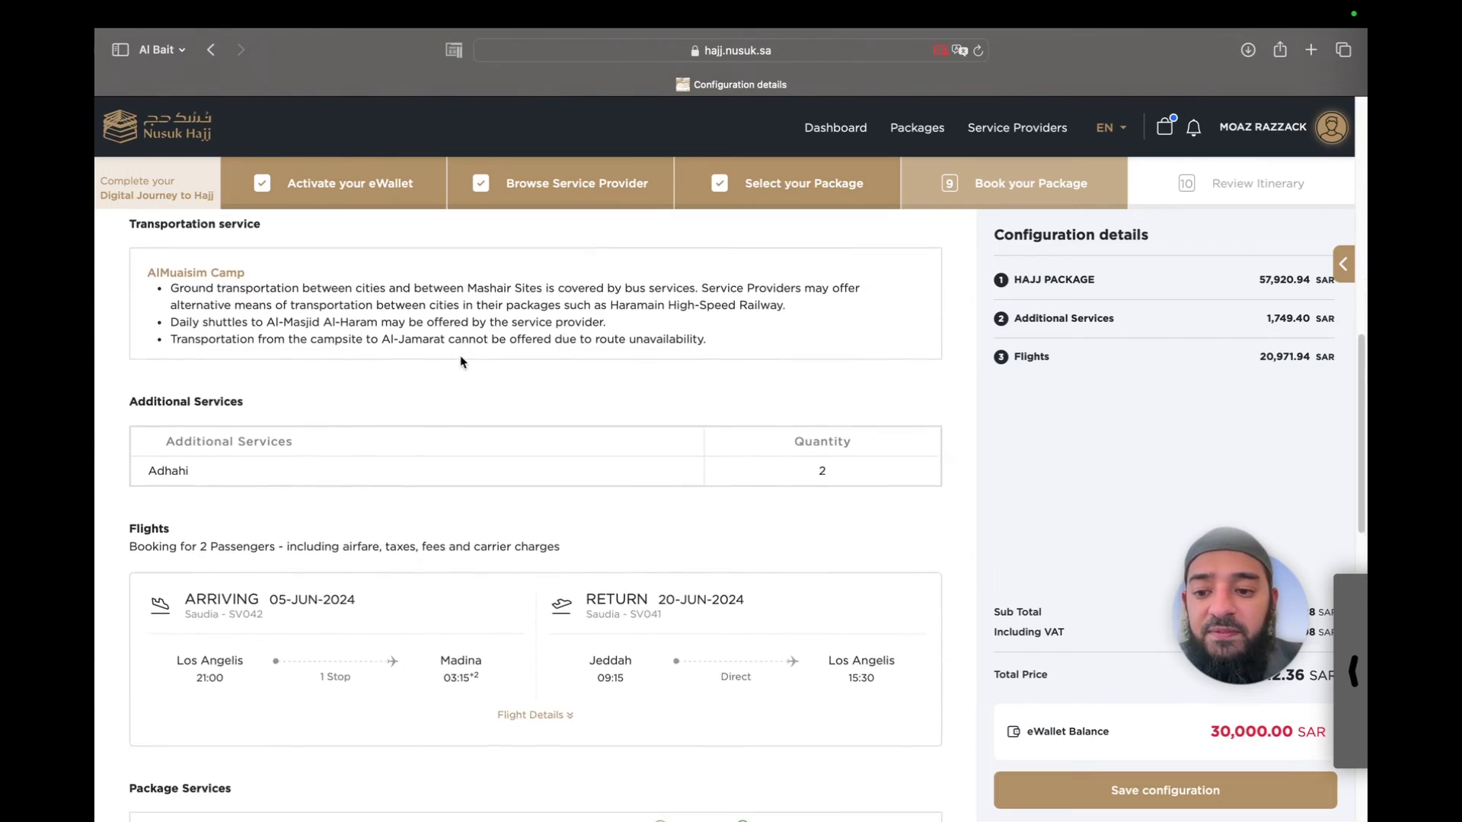
scroll(460, 361, "down", 3)
left_click(518, 491)
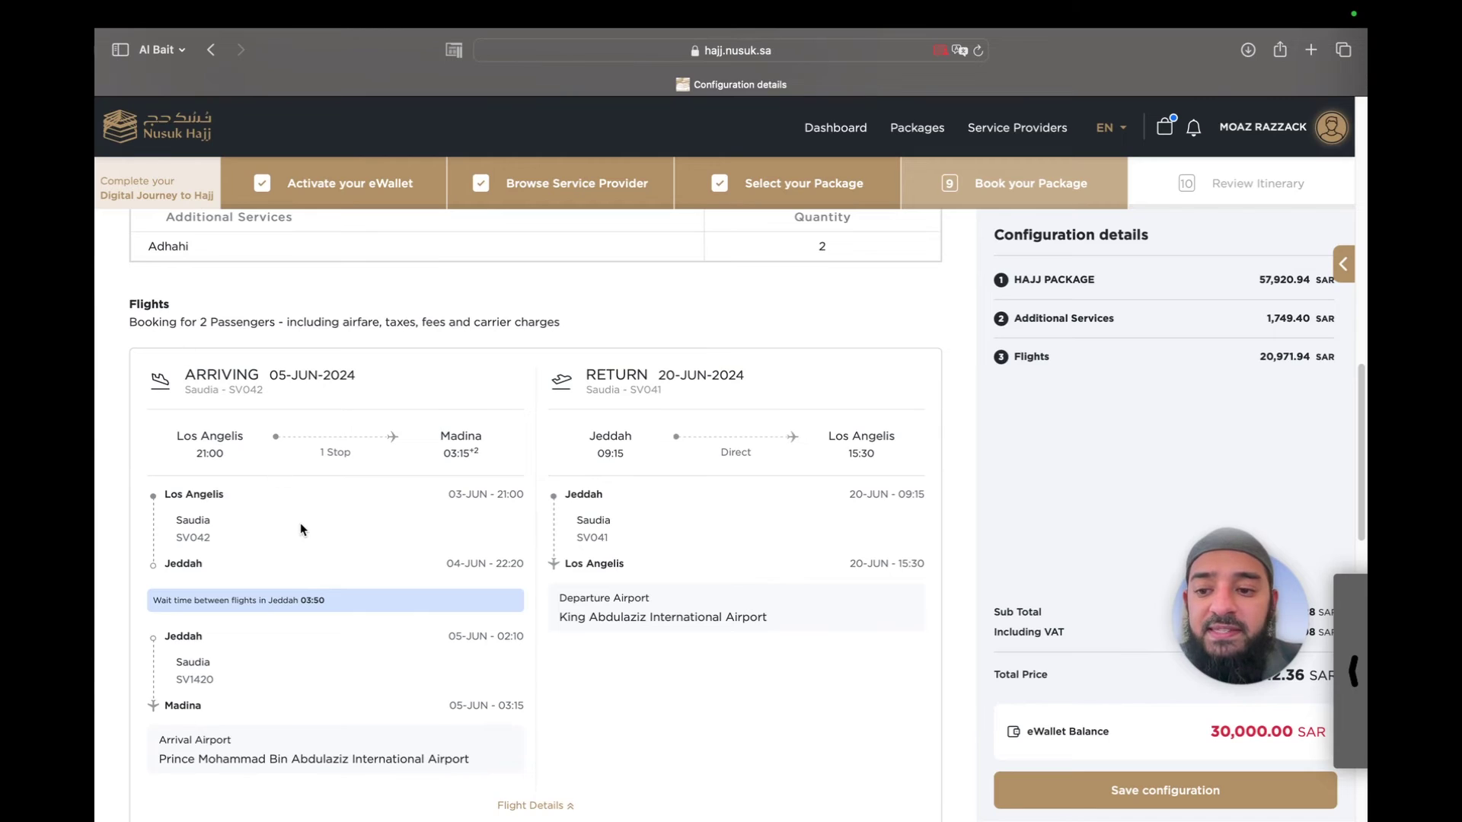
scroll(300, 525, "down", 1)
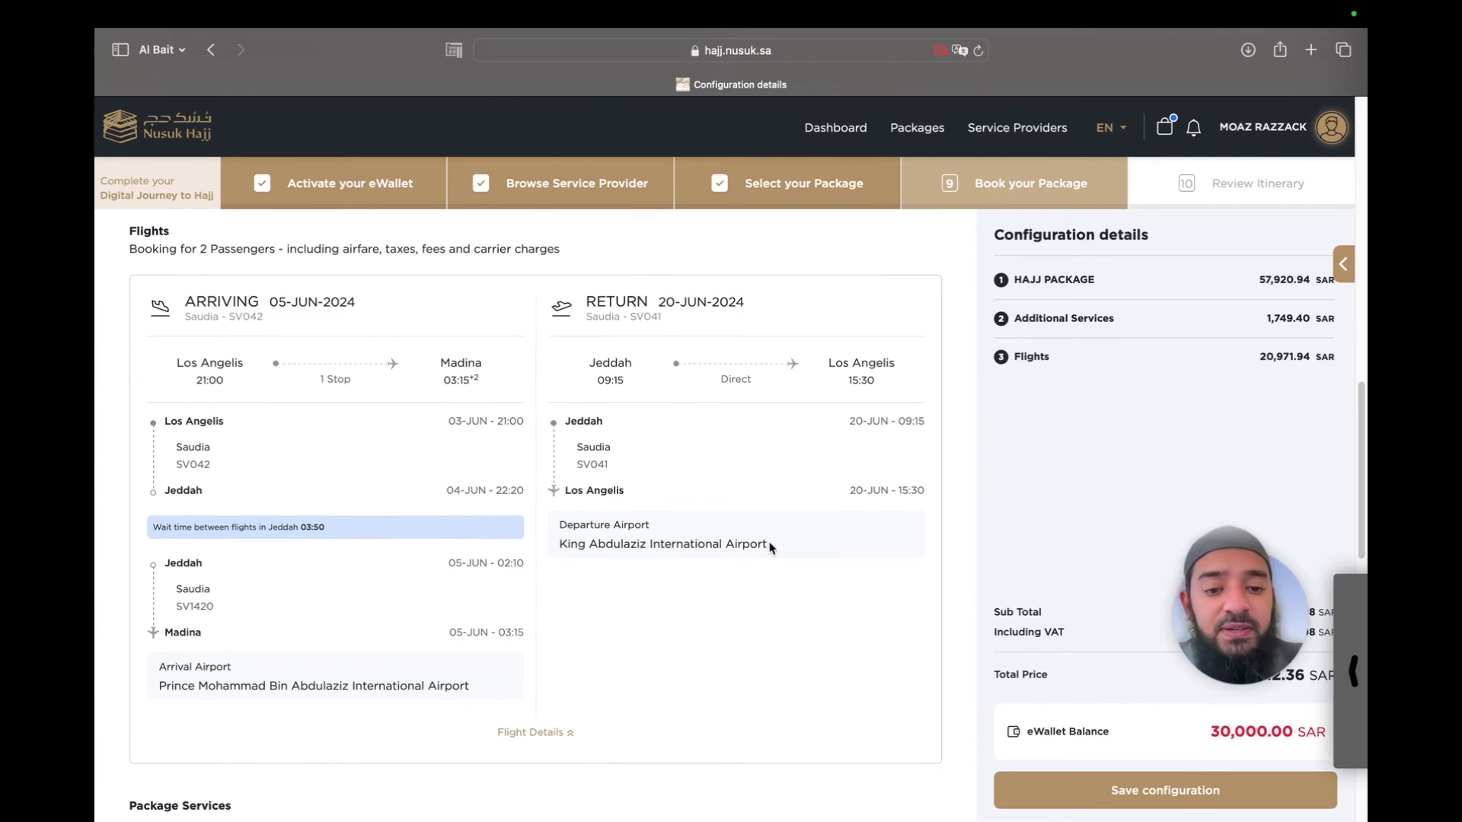
scroll(770, 547, "down", 5)
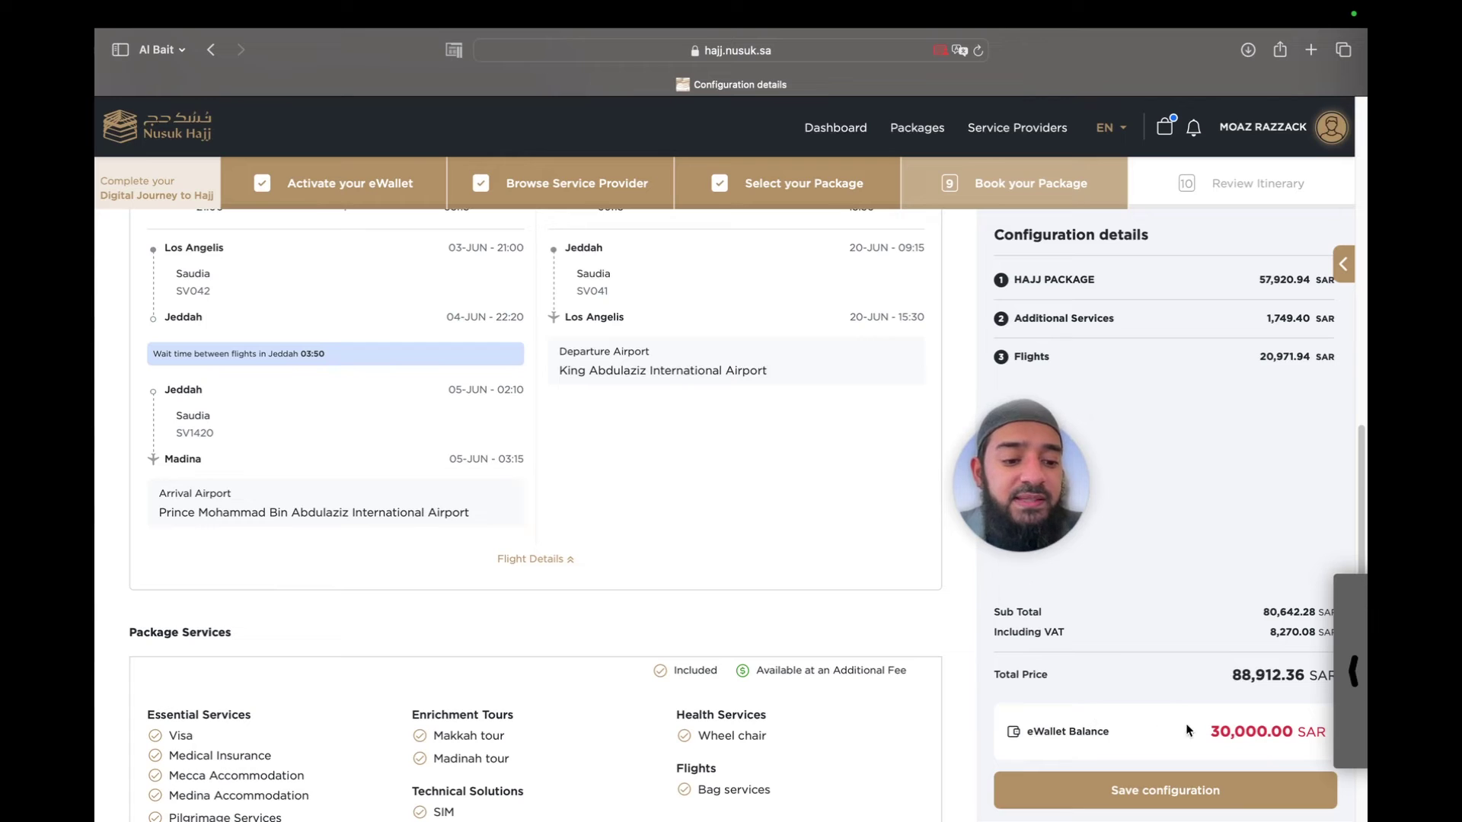
Compare the eWallet balance with the total price in the configuration details.
left_click_drag(1210, 731, 1313, 732)
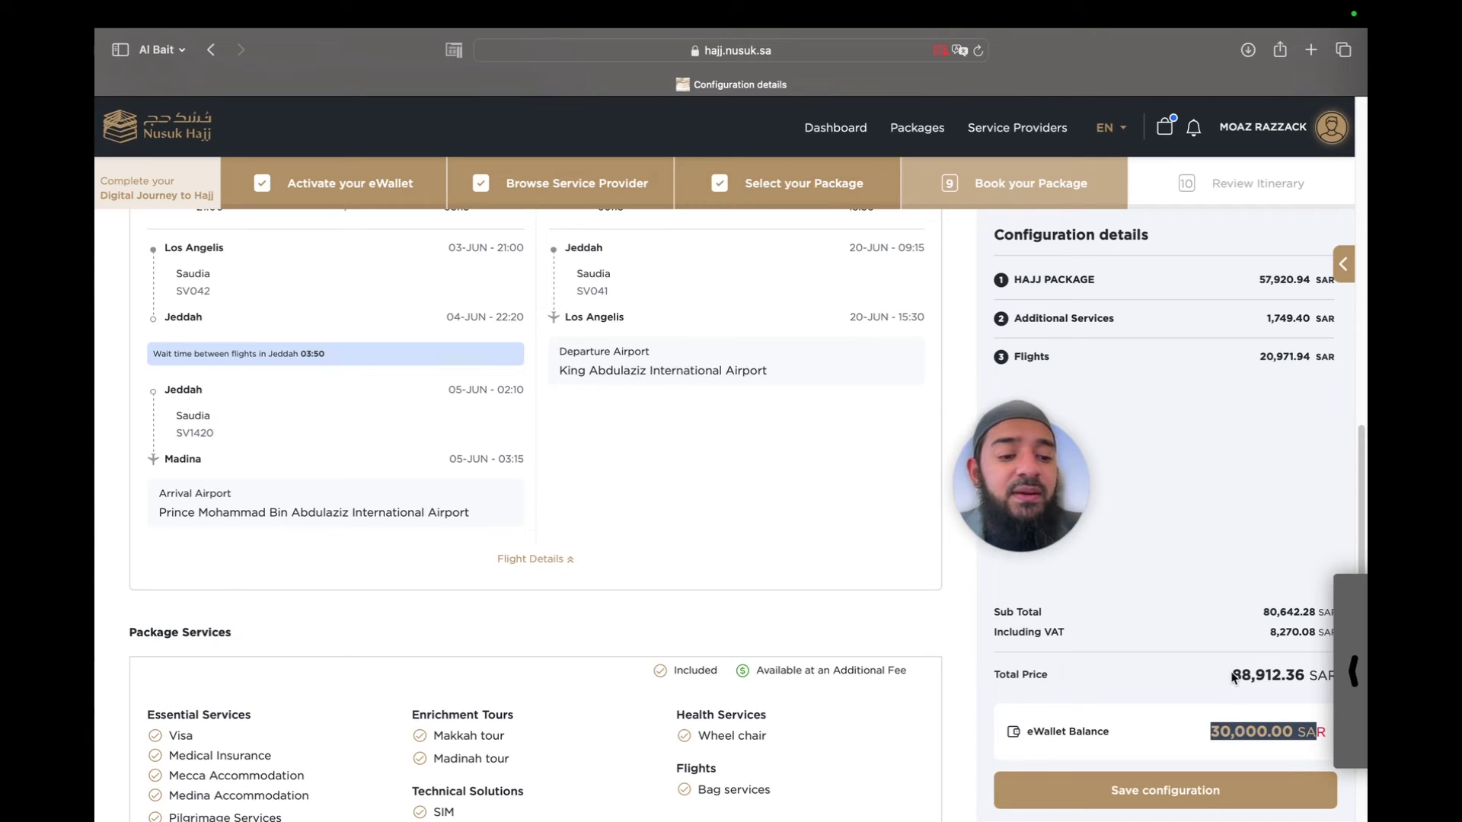
left_click_drag(1233, 678, 1252, 676)
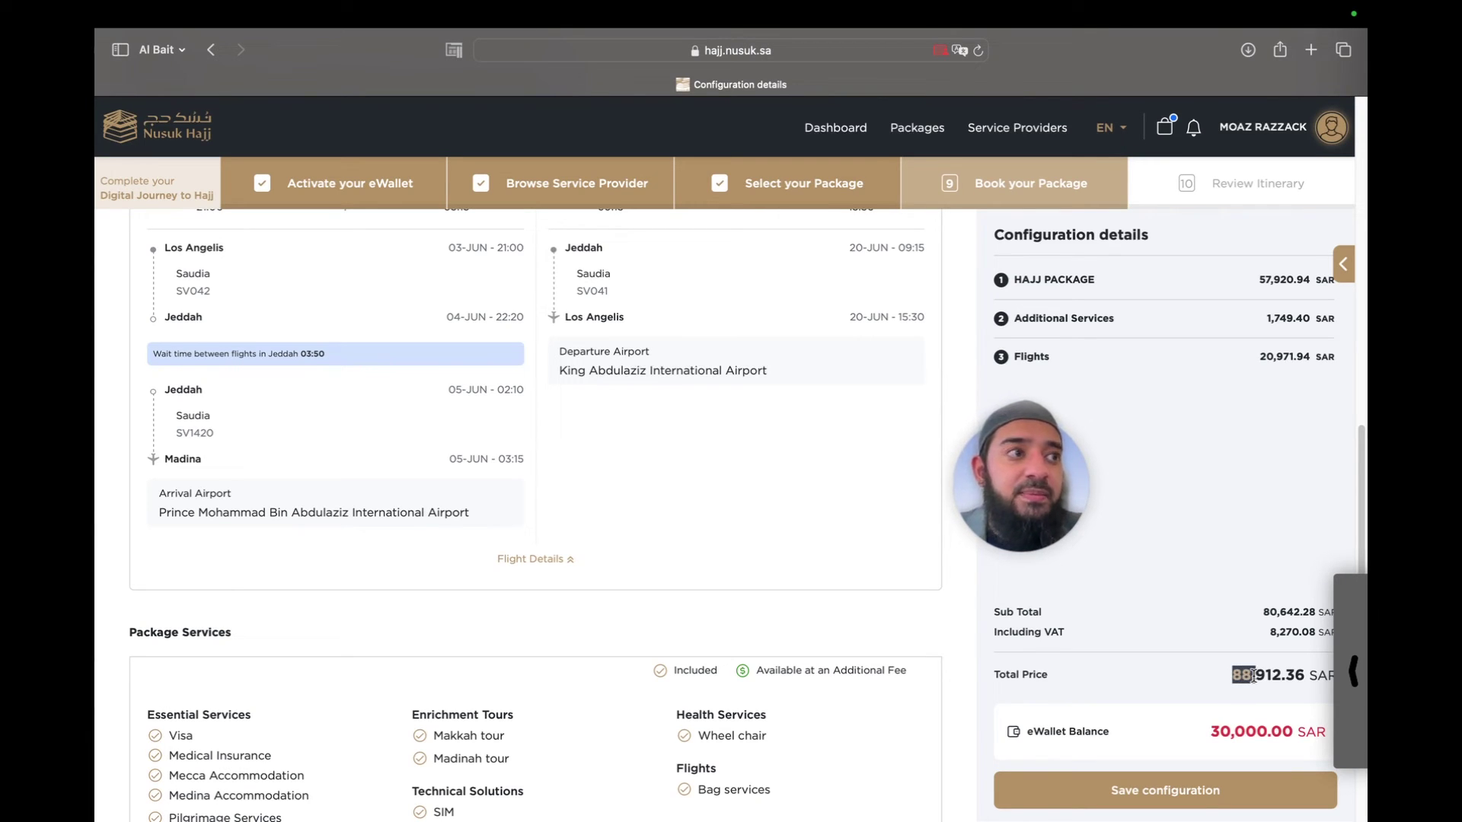
left_click(1252, 676)
Review the package services and cancellation policy, then save the package configuration and acknowledge the notice.
scroll(924, 624, "down", 10)
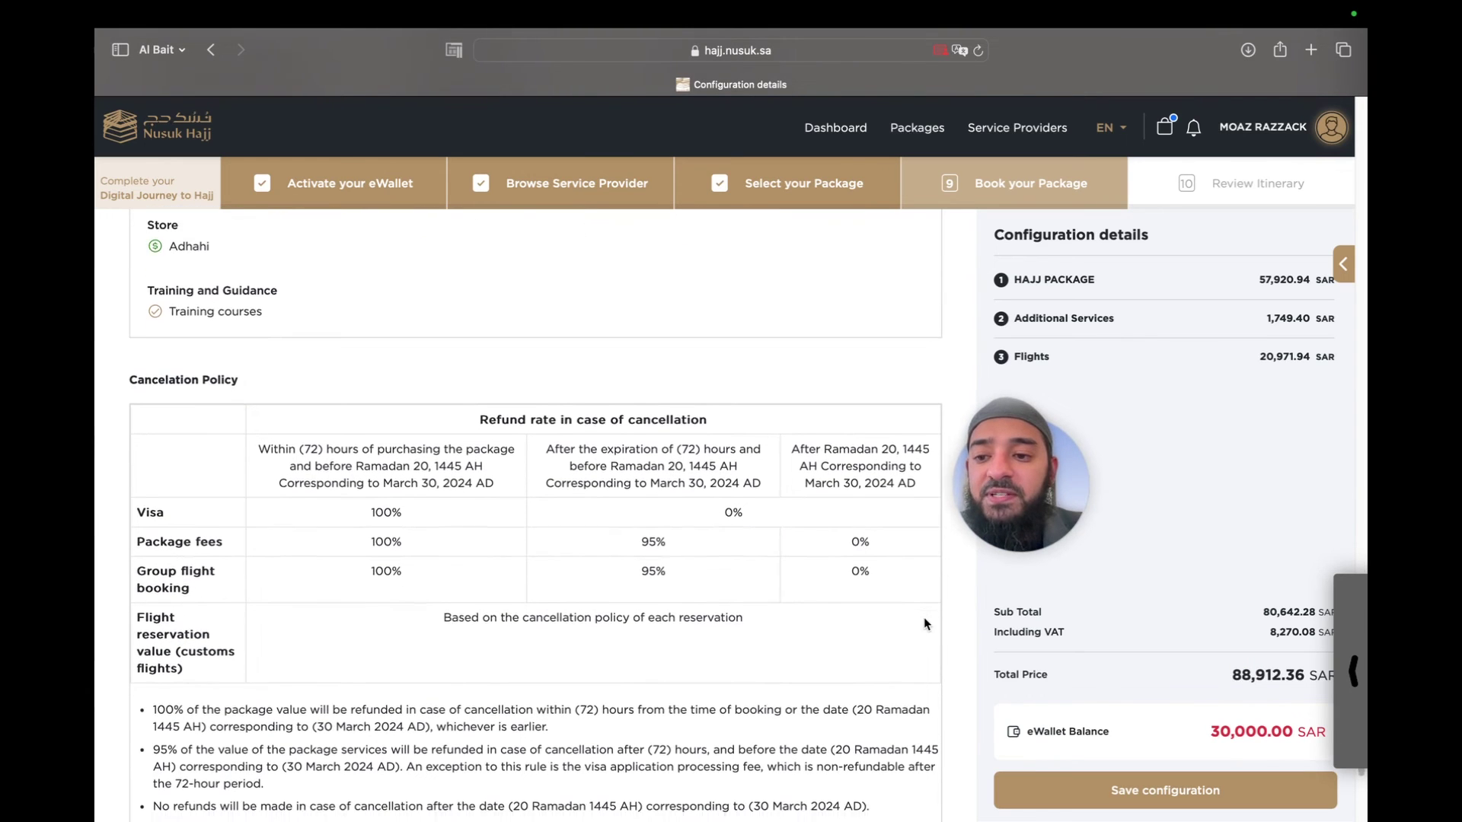
scroll(924, 624, "down", 3)
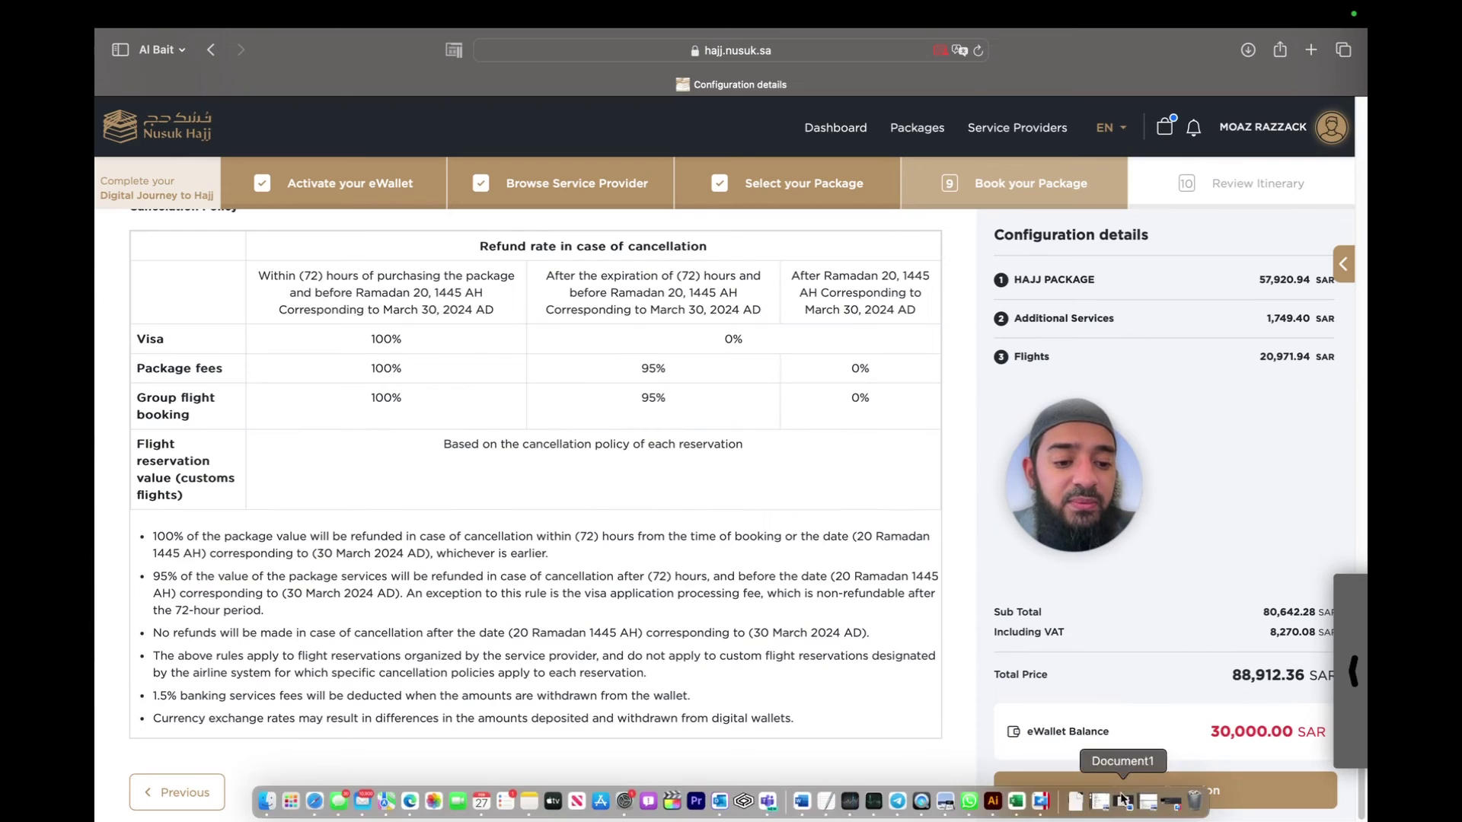
left_click(1125, 790)
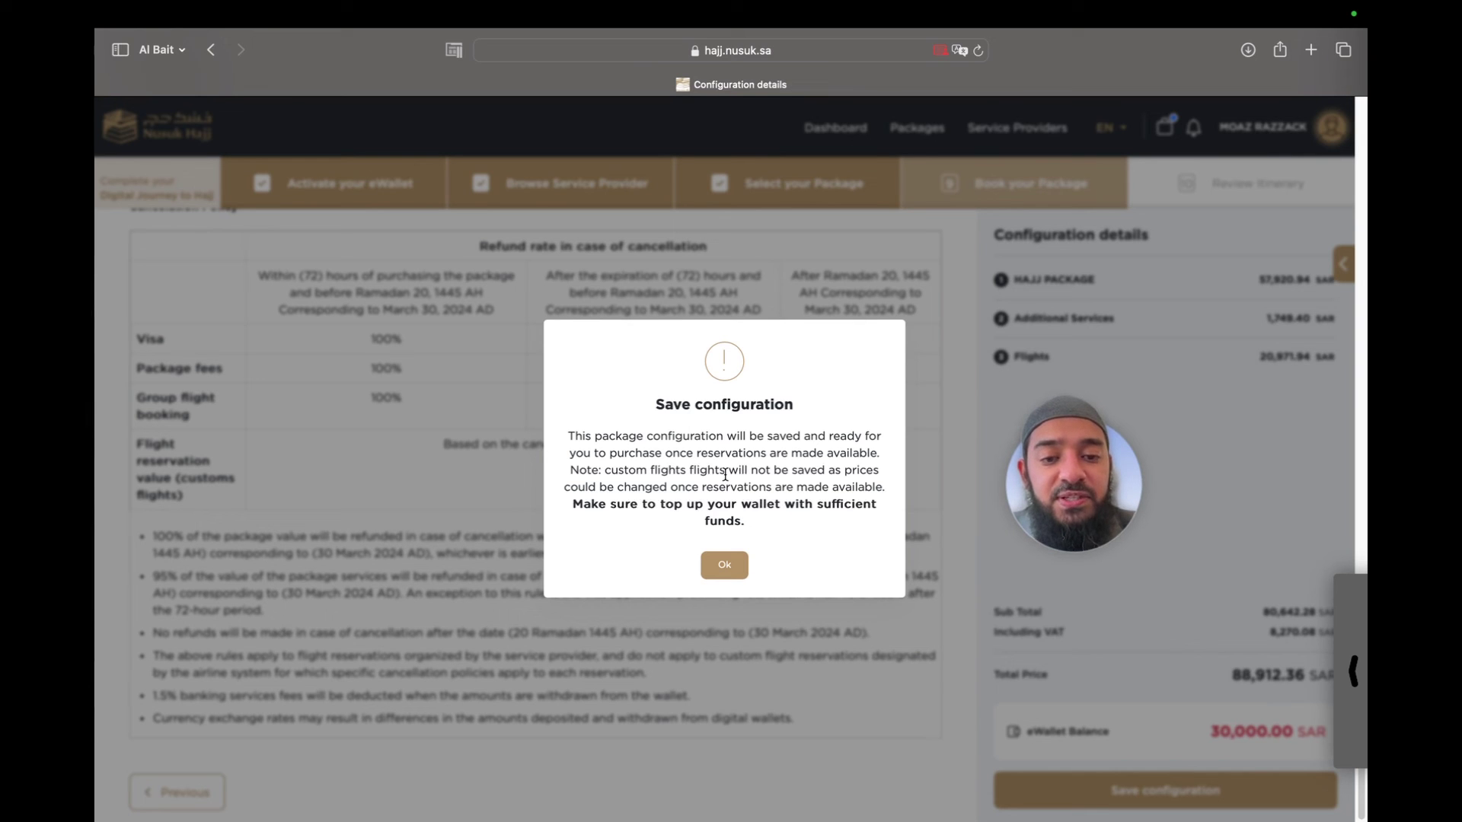
left_click(724, 564)
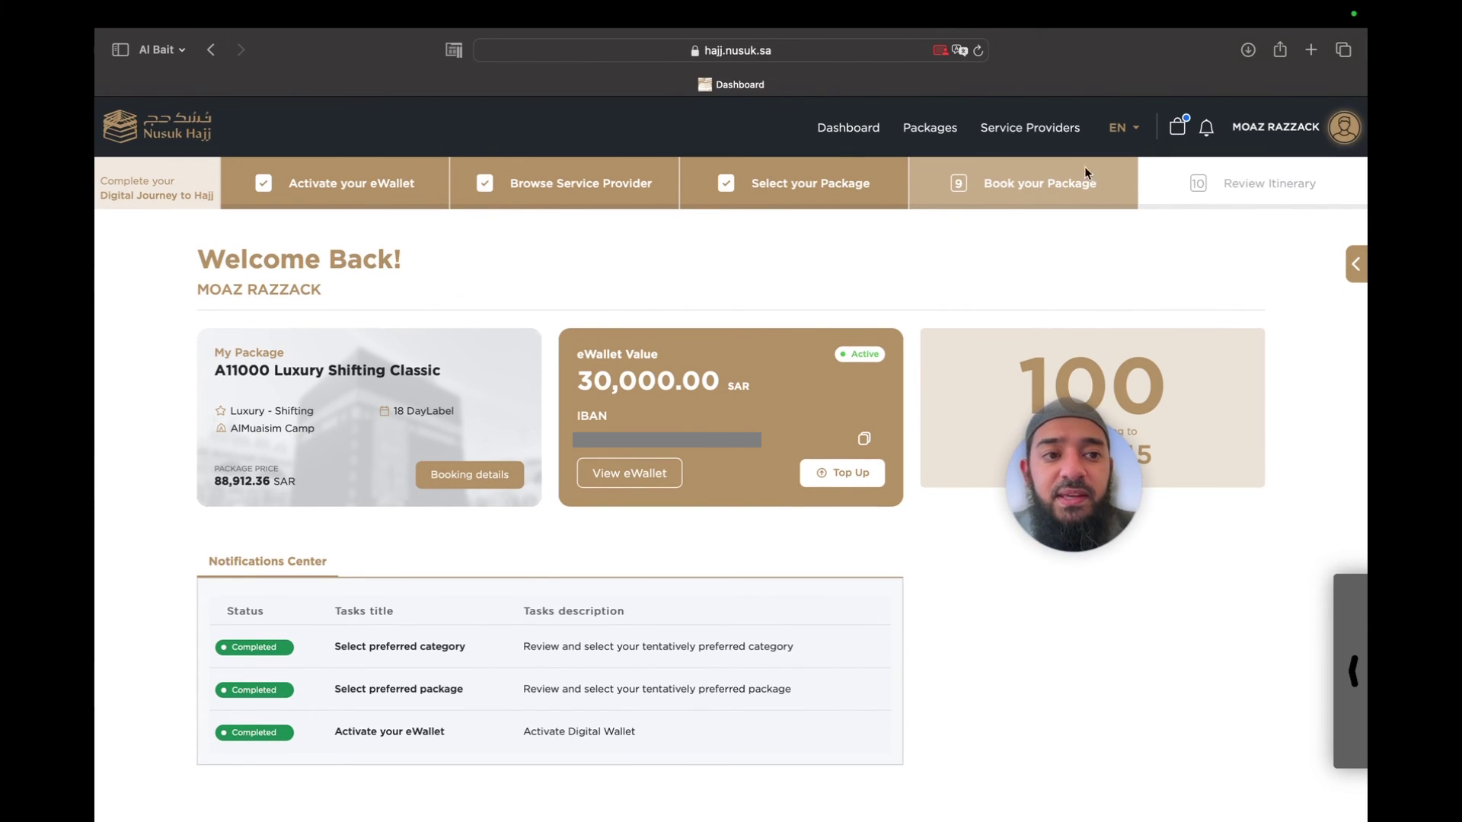
Check the saved package in the cart and compare its price with the eWallet value on the dashboard.
left_click(1178, 127)
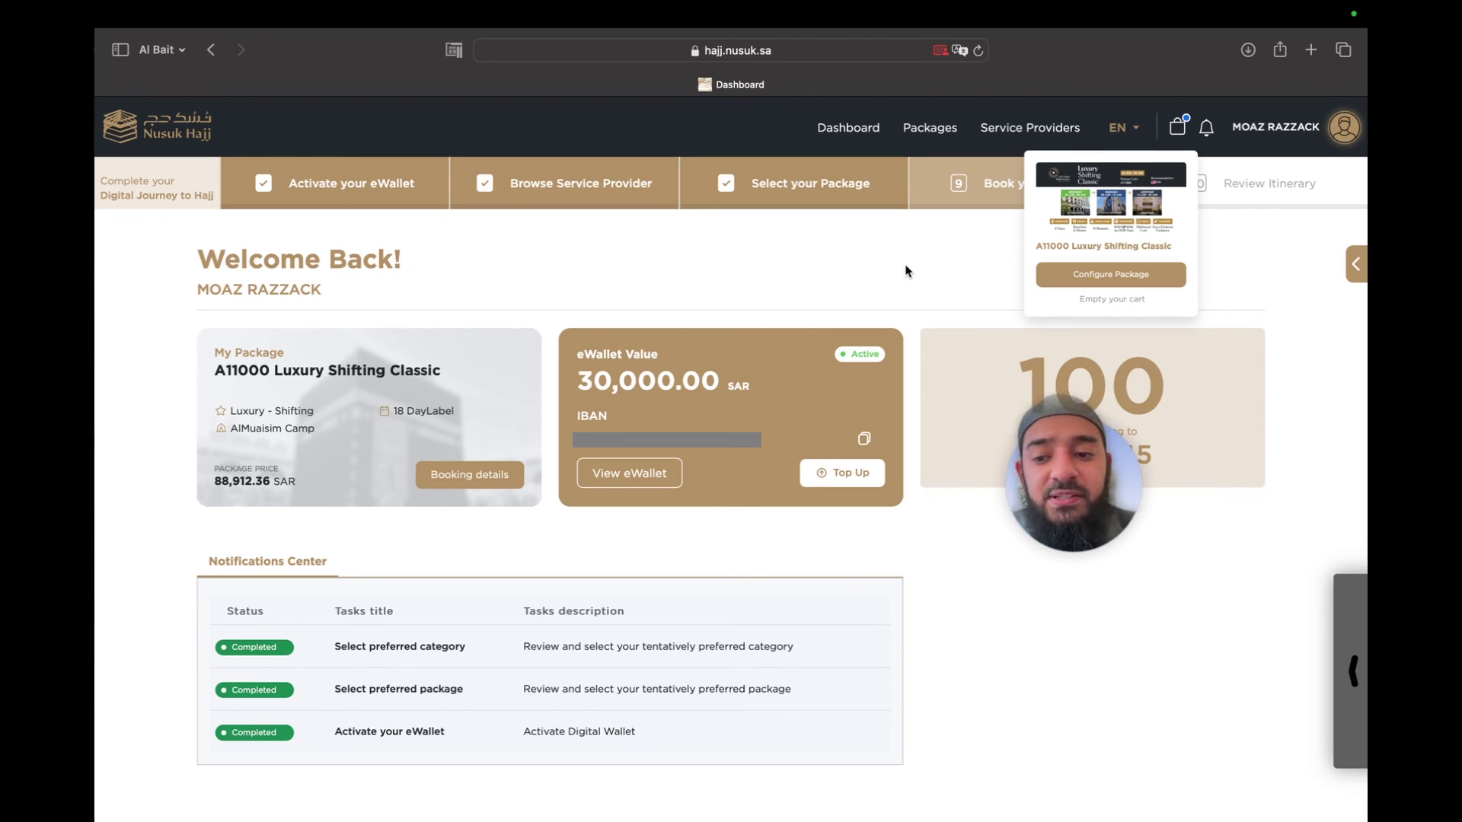
left_click(232, 429)
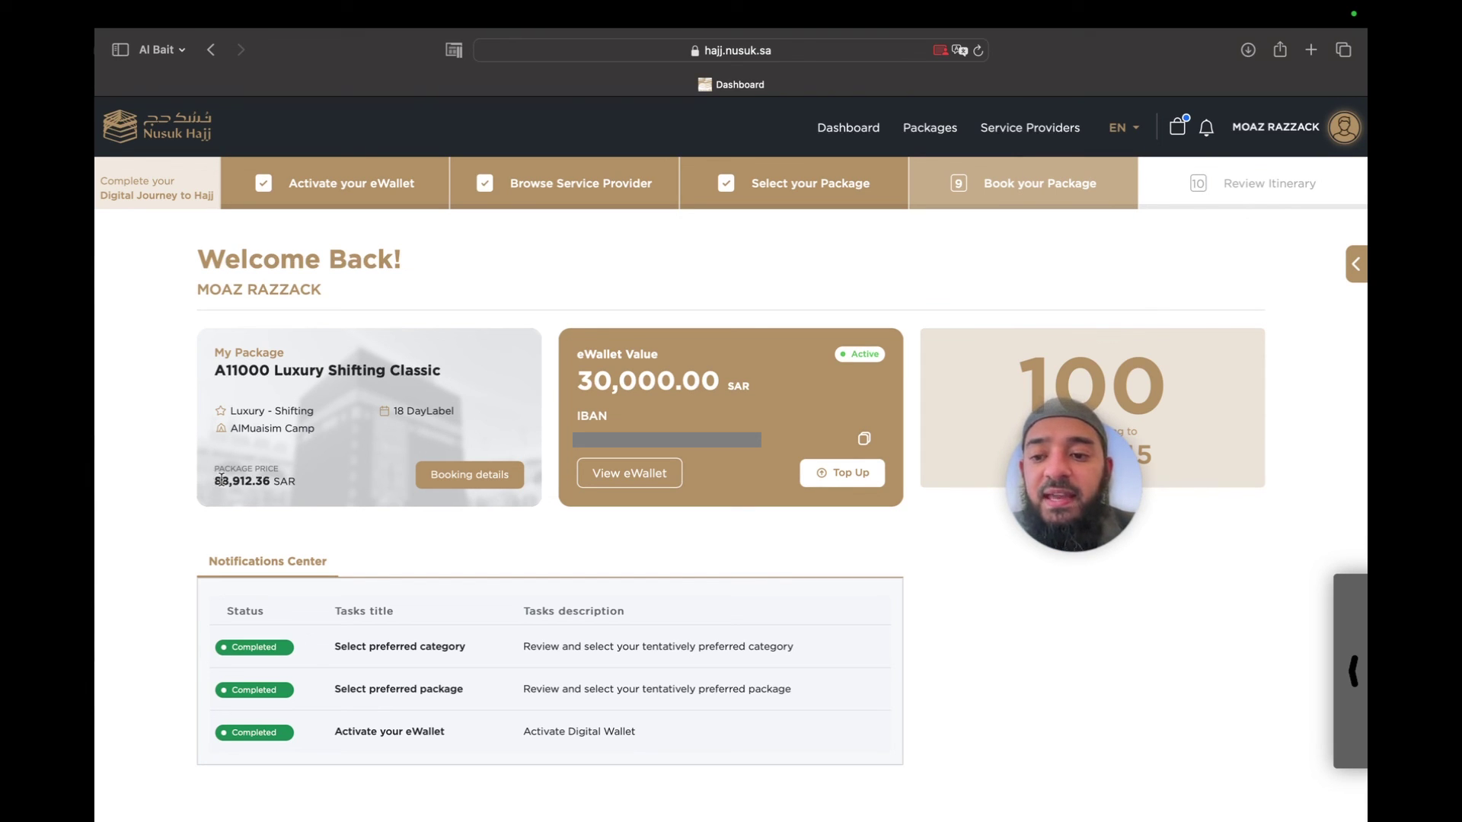
left_click_drag(220, 477, 262, 481)
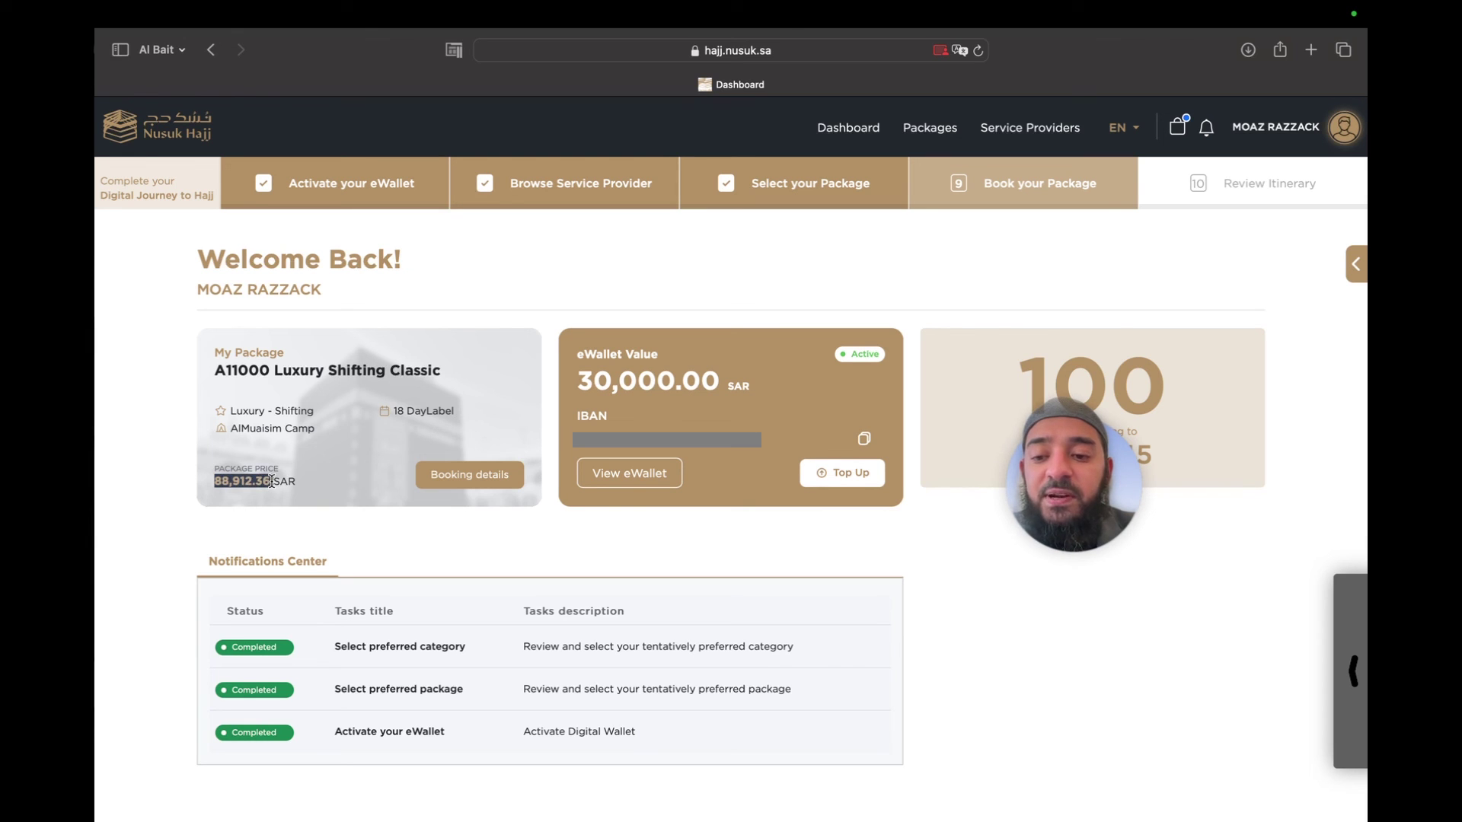
left_click(250, 484)
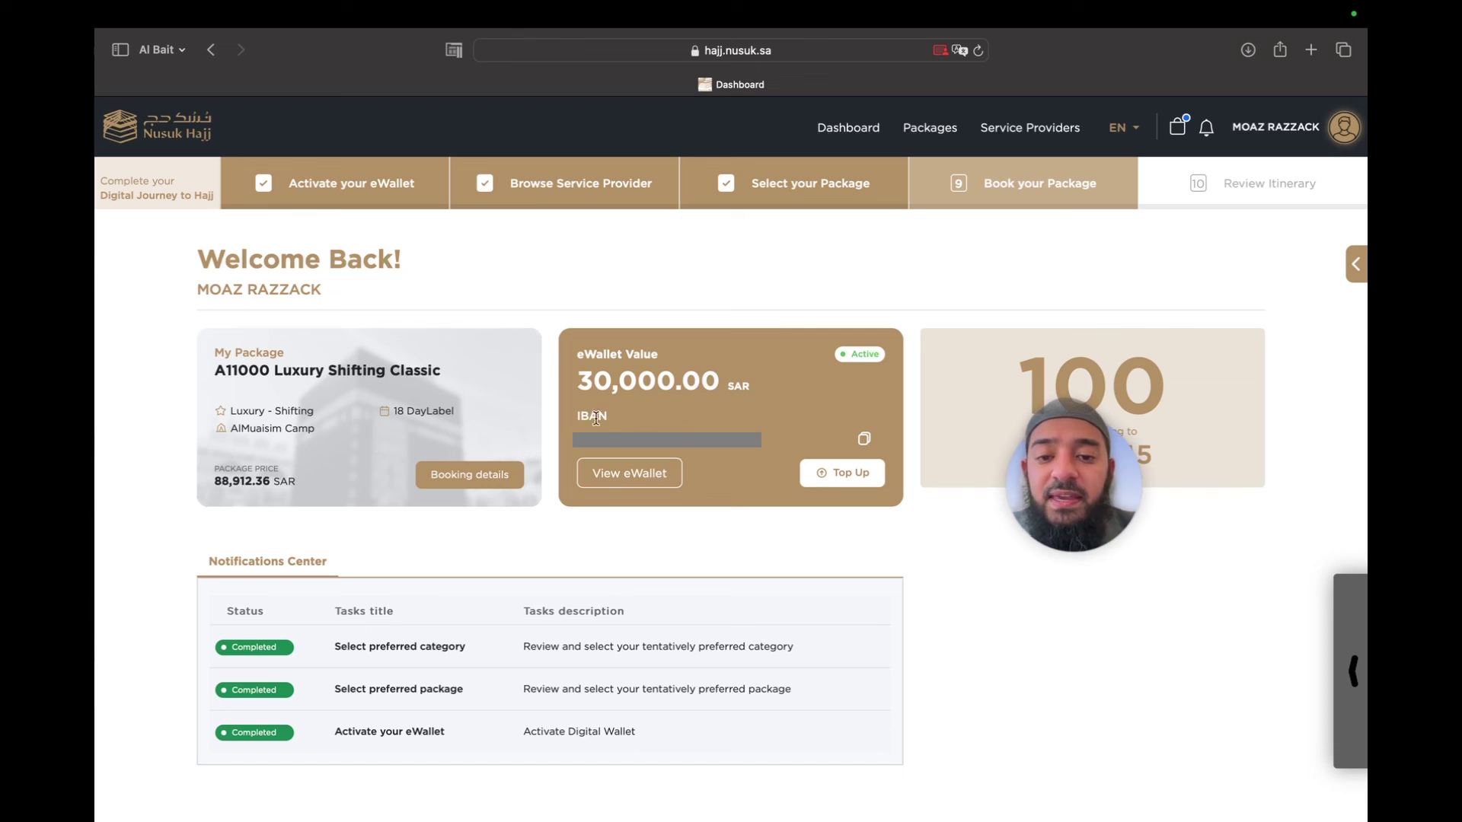
left_click_drag(582, 382, 719, 381)
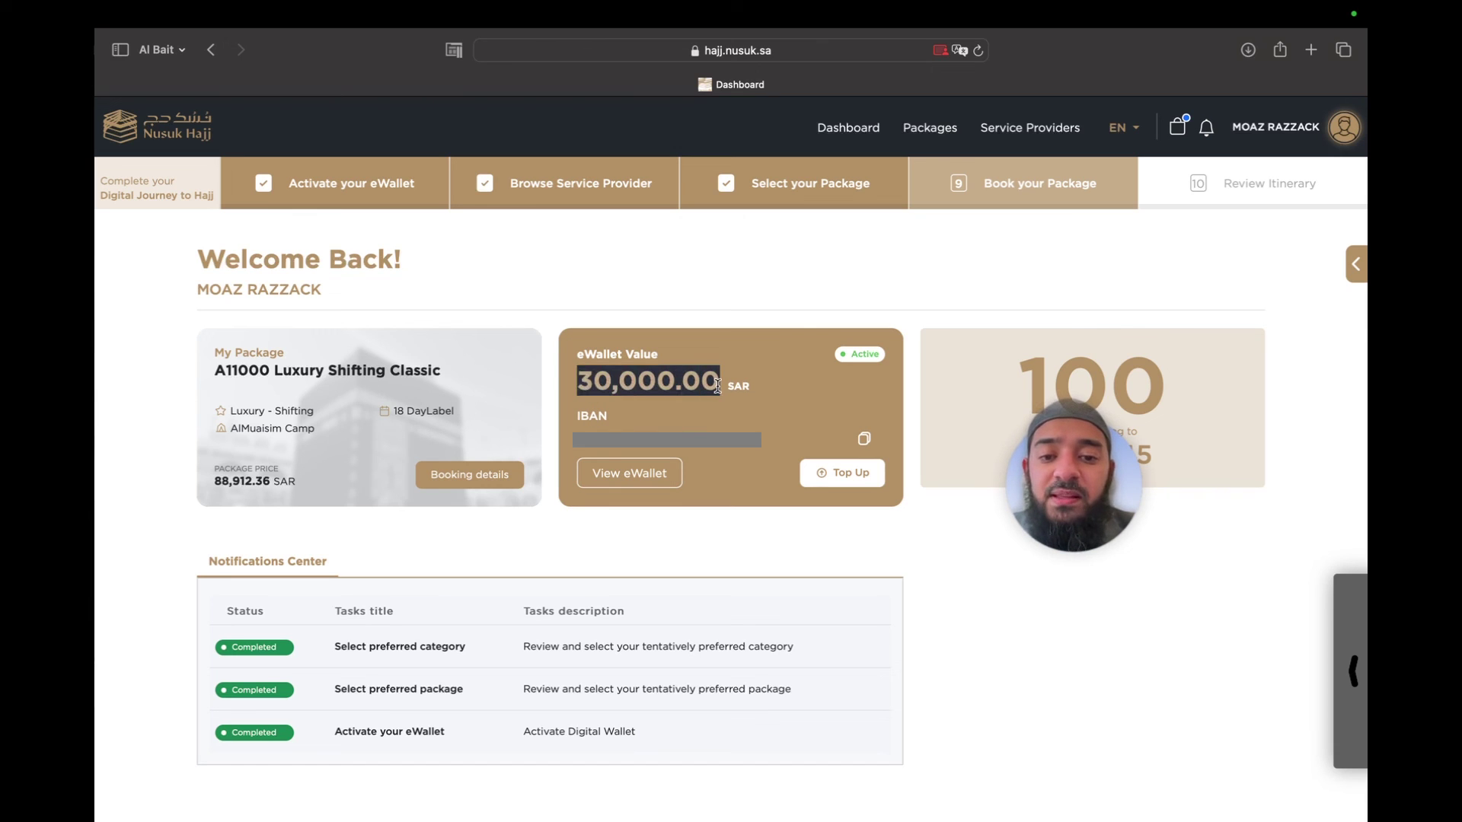
left_click(672, 386)
double_click(224, 480)
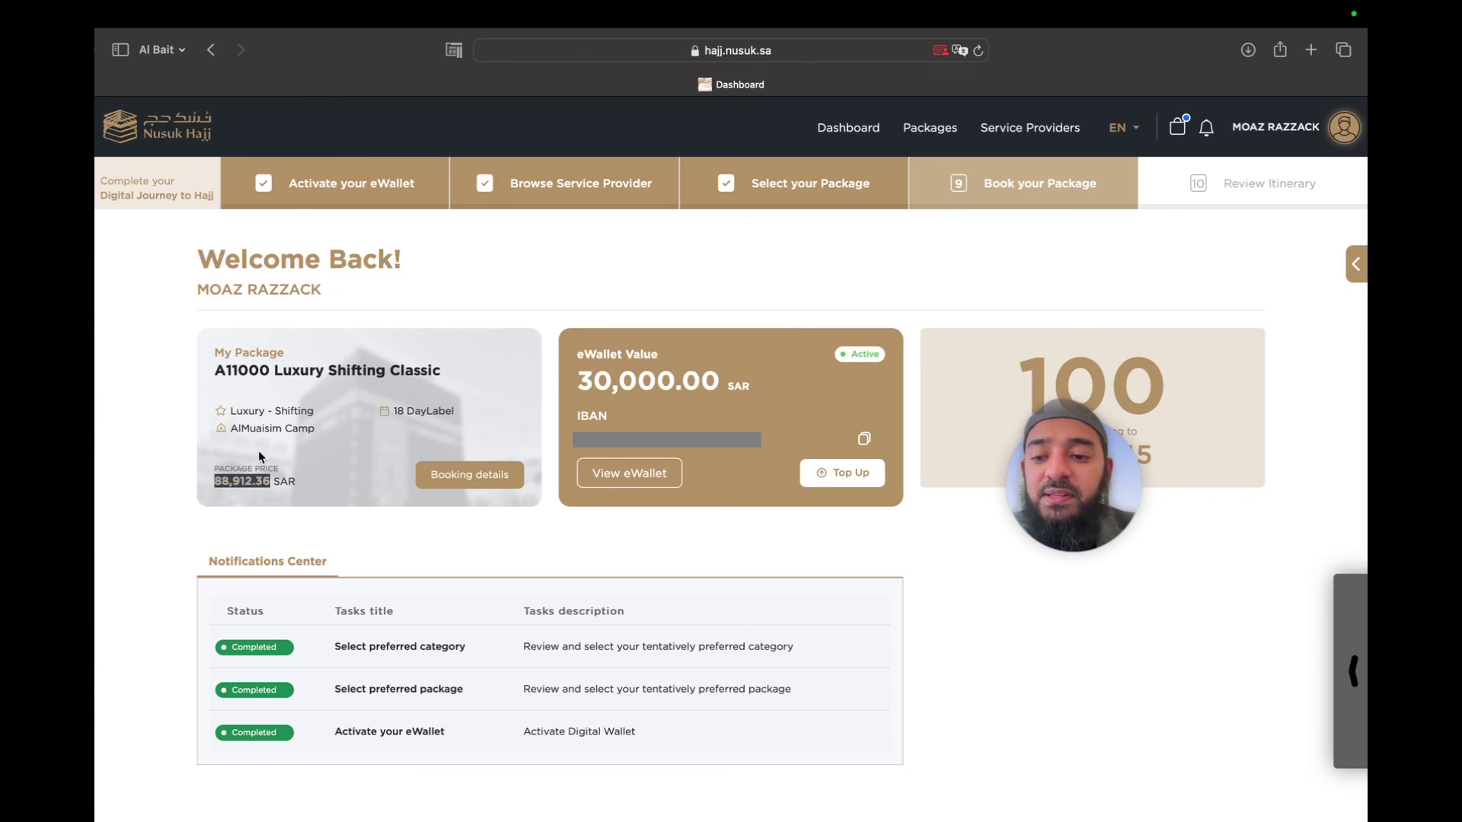